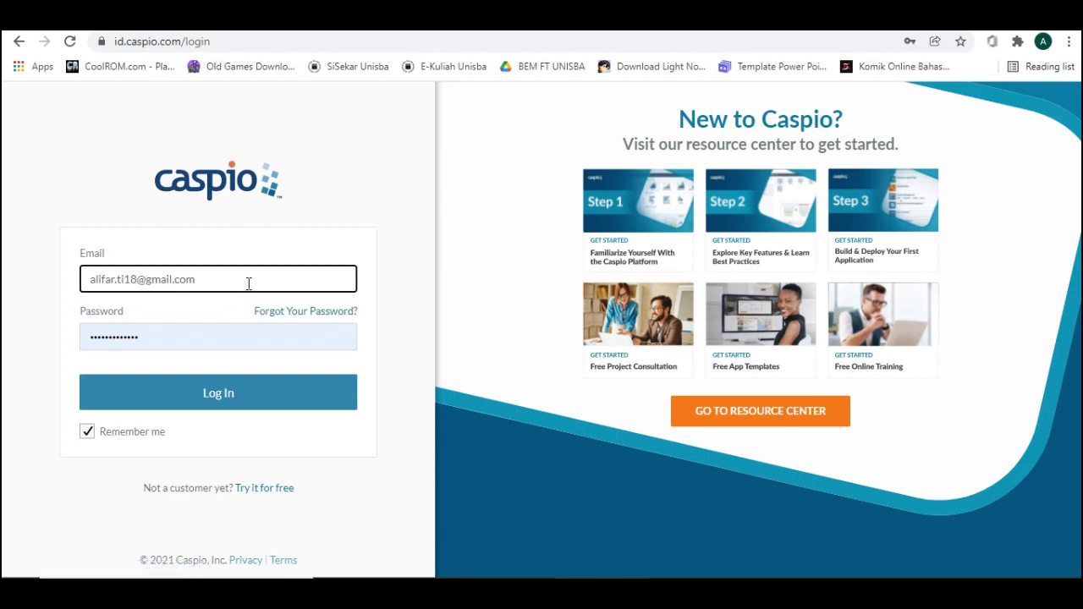
Log in to Caspio with the filled-in credentials, then dismiss the introduction tour and the release maintenance notice.
{"action": "left_click", "coordinate": [241, 404]}
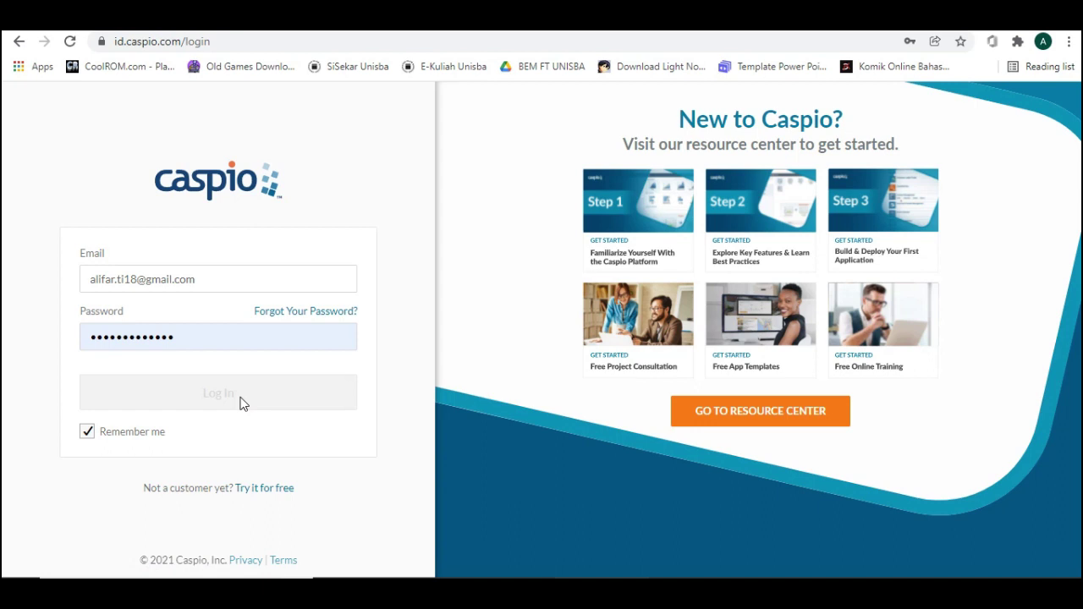
{"action": "left_click", "coordinate": [241, 404]}
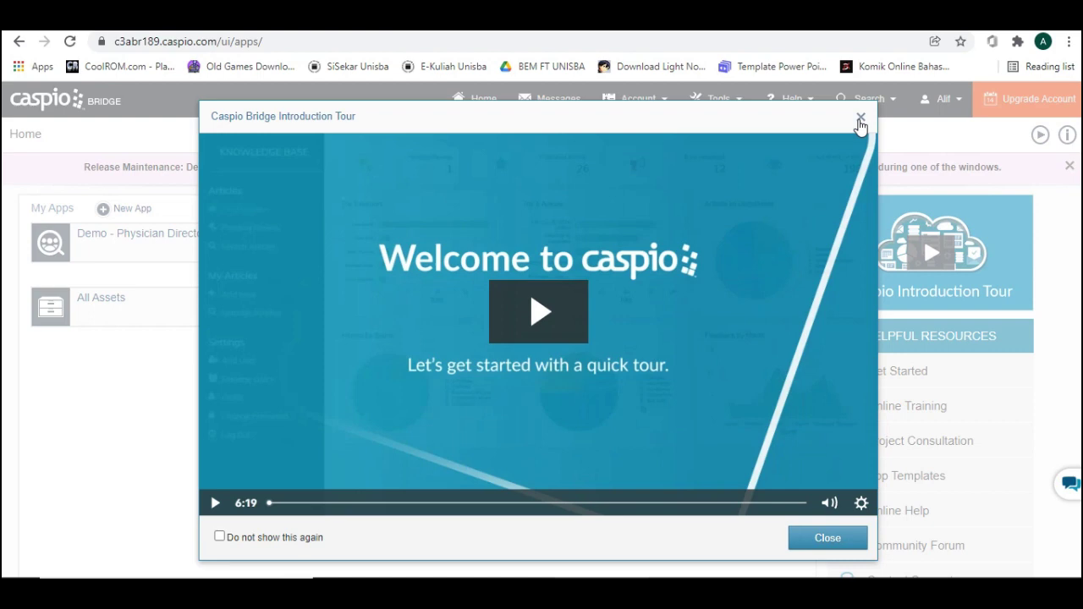
{"action": "left_click", "coordinate": [860, 119]}
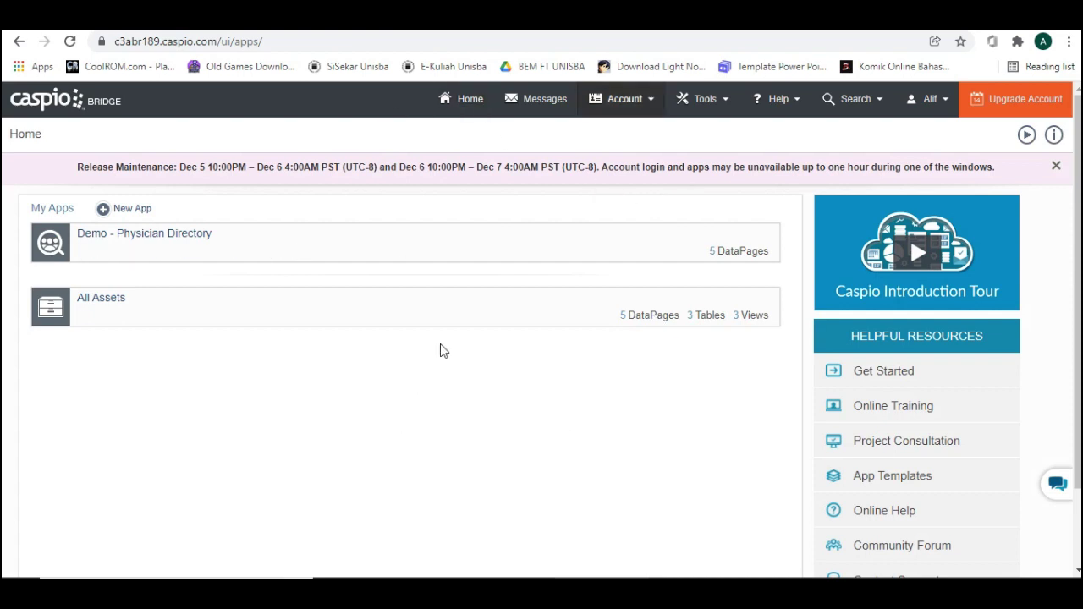
{"action": "mouse_move", "coordinate": [595, 318]}
{"action": "left_click", "coordinate": [1057, 166]}
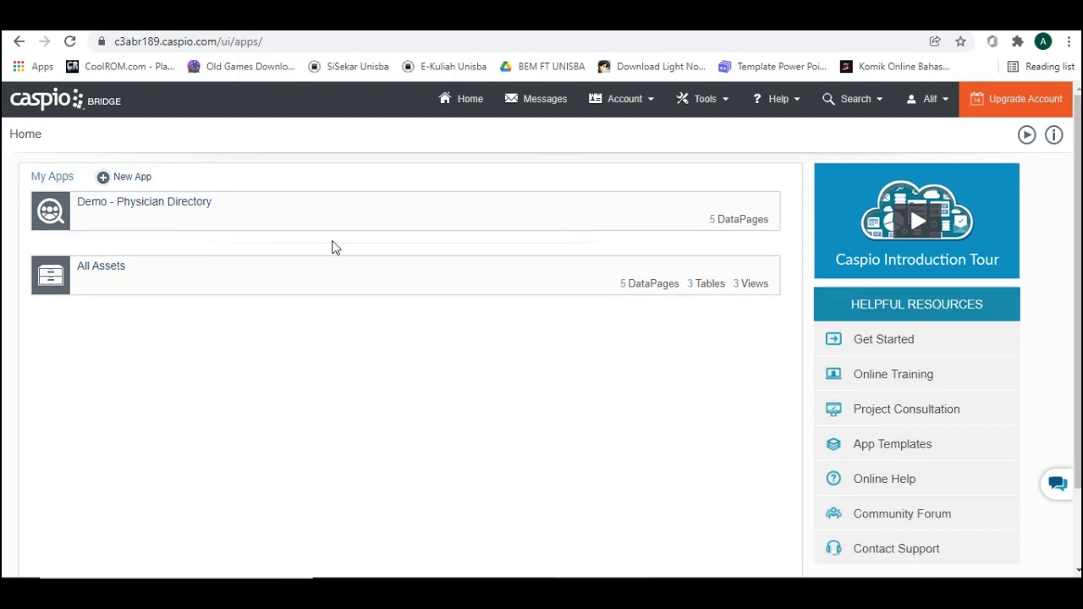
Create a new blank app named "Implementasi SBD 2021".
{"action": "left_click", "coordinate": [127, 178]}
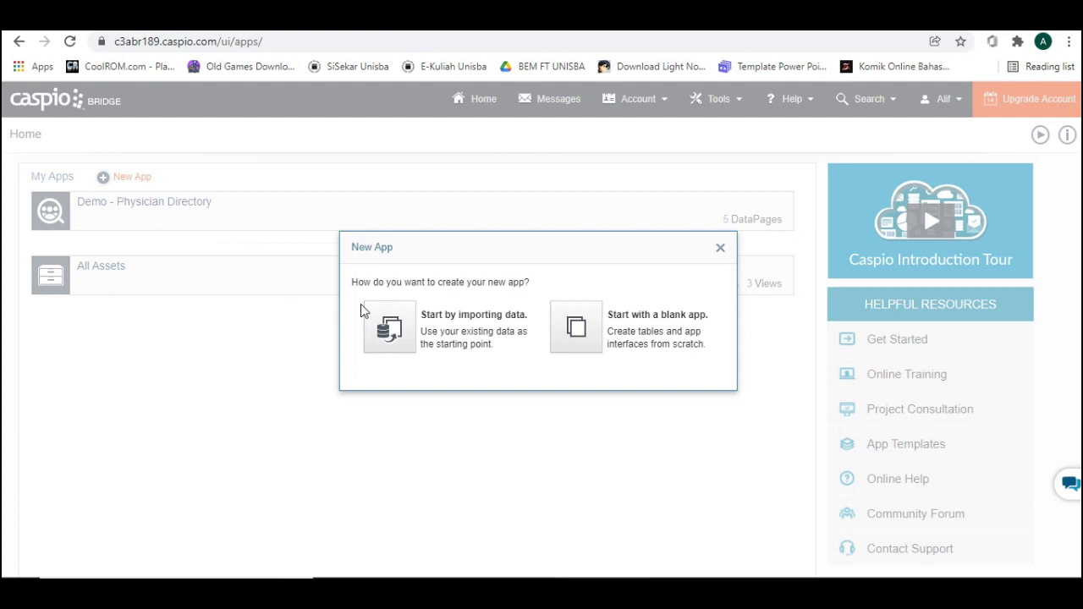
{"action": "left_click", "coordinate": [585, 337]}
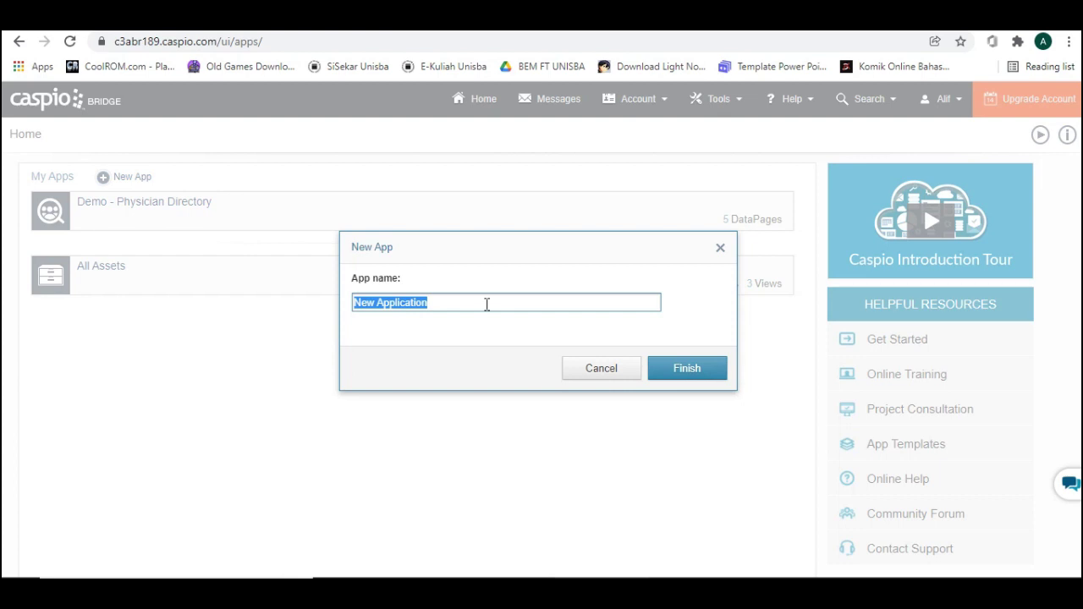
{"action": "type", "text": "Implement"}
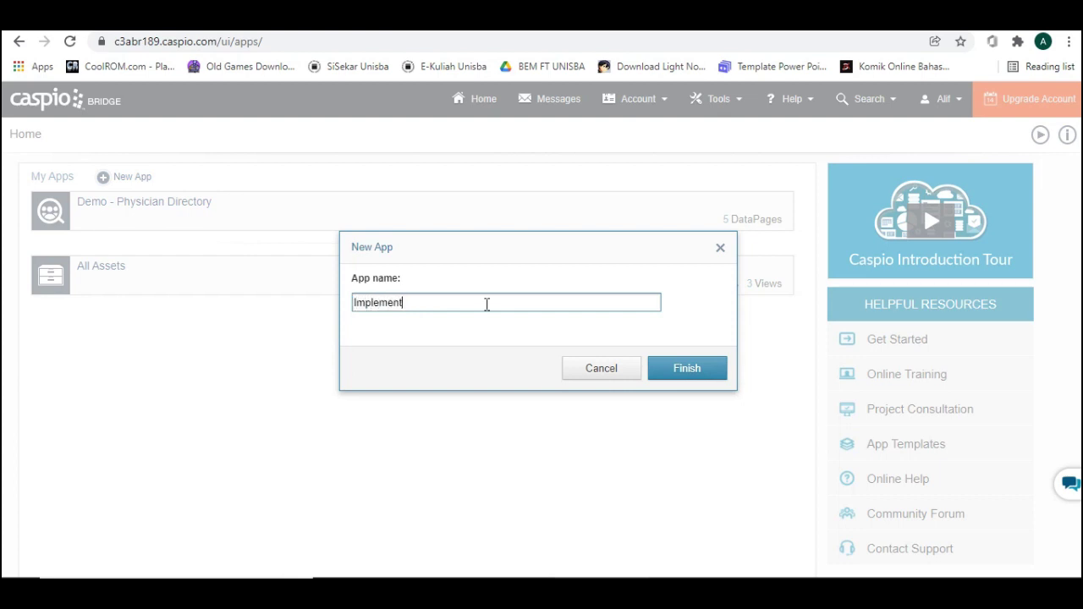
{"action": "type", "text": "asi SBD 2021"}
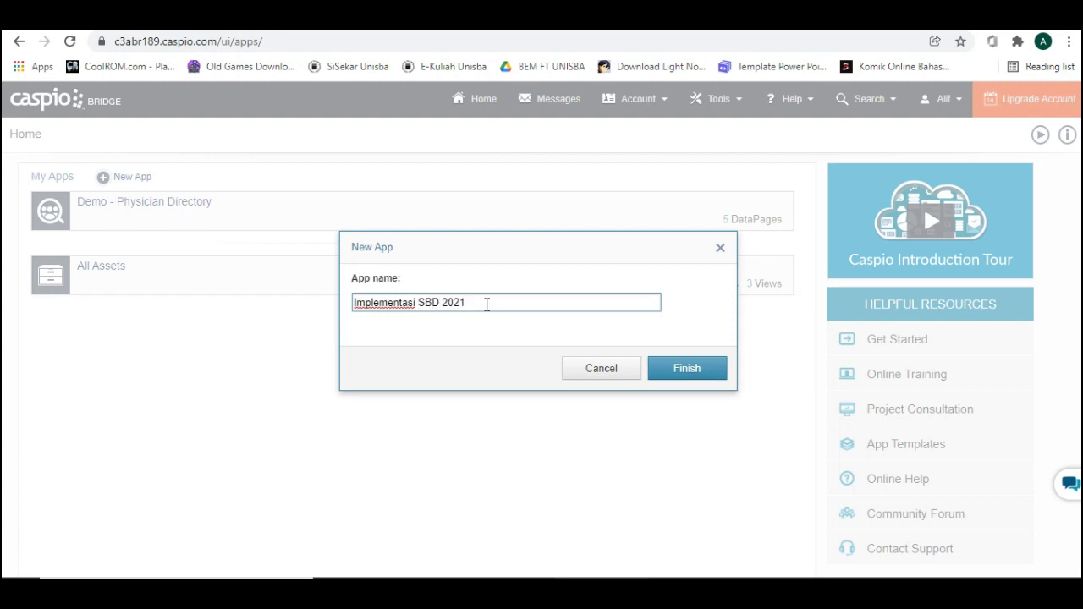
{"action": "left_click", "coordinate": [686, 367]}
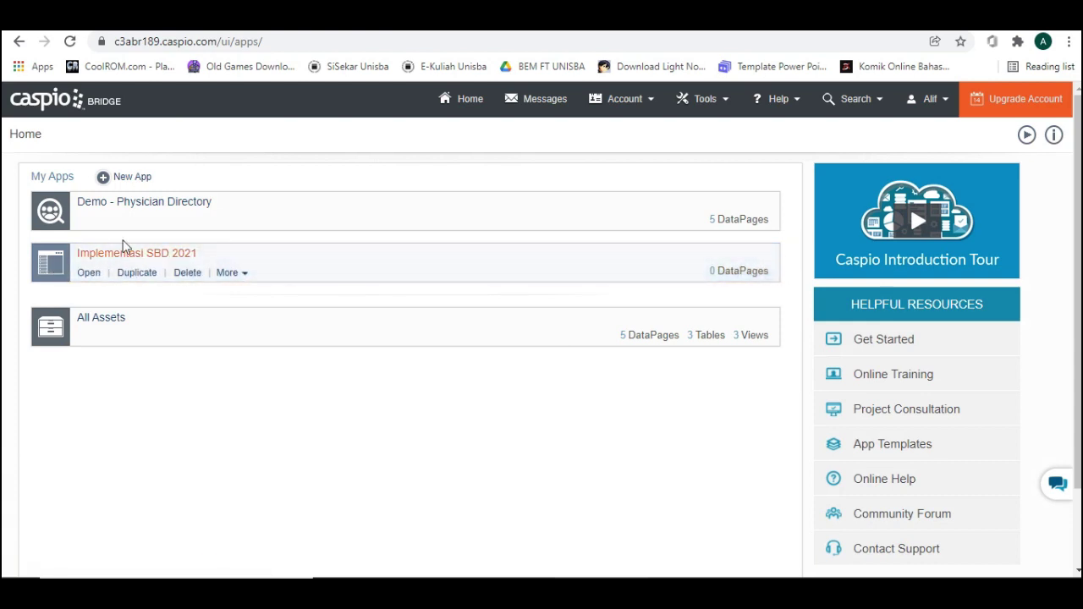
Open the Implementasi SBD 2021 app and start designing a new table, consulting the entity-relationship diagram for its attributes.
{"action": "left_click", "coordinate": [88, 274]}
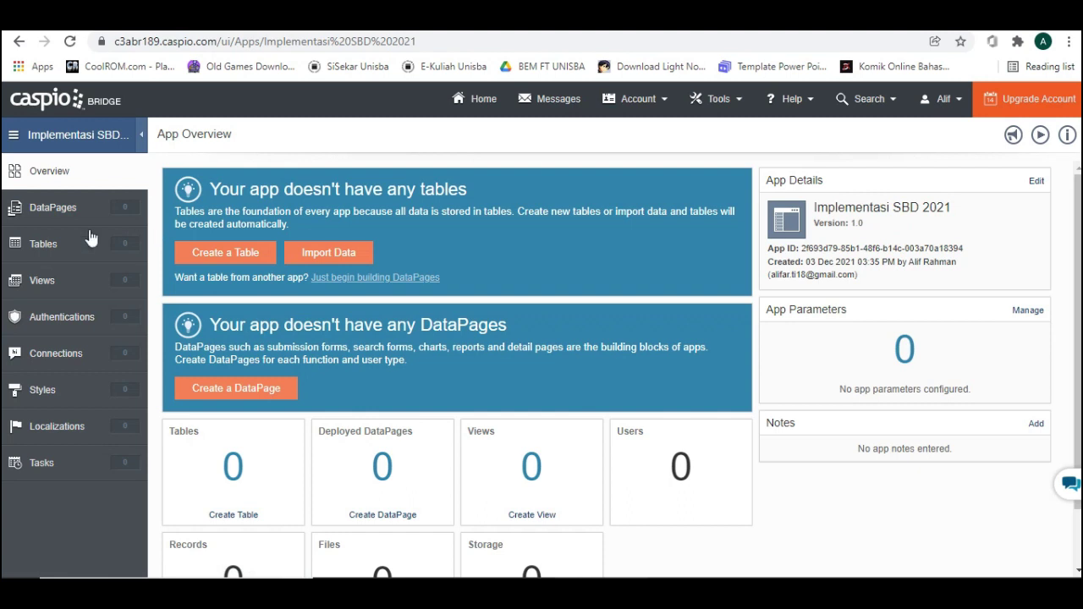
{"action": "left_click", "coordinate": [35, 246]}
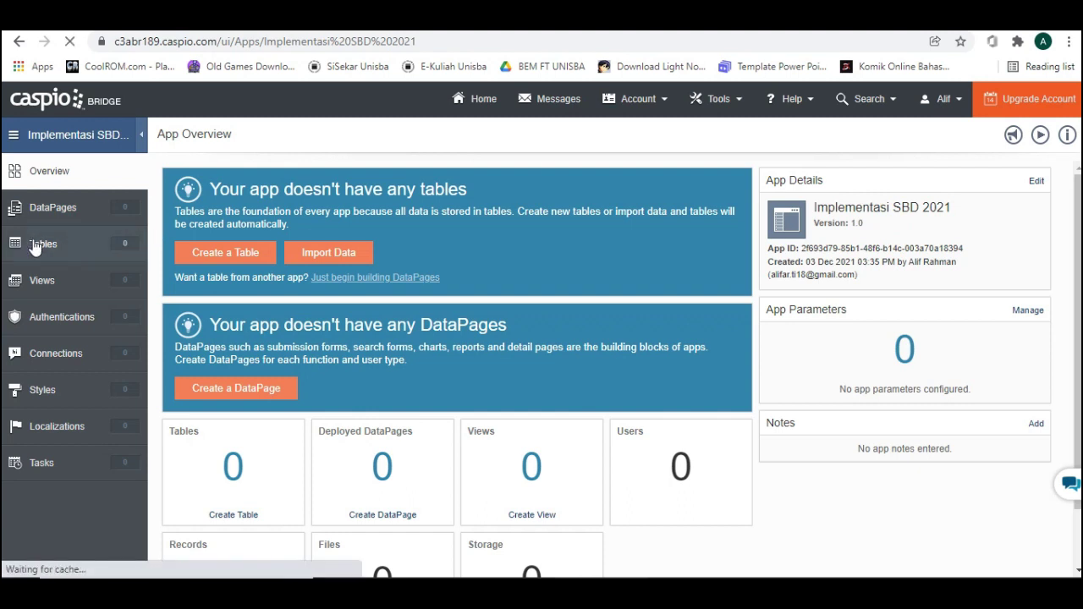
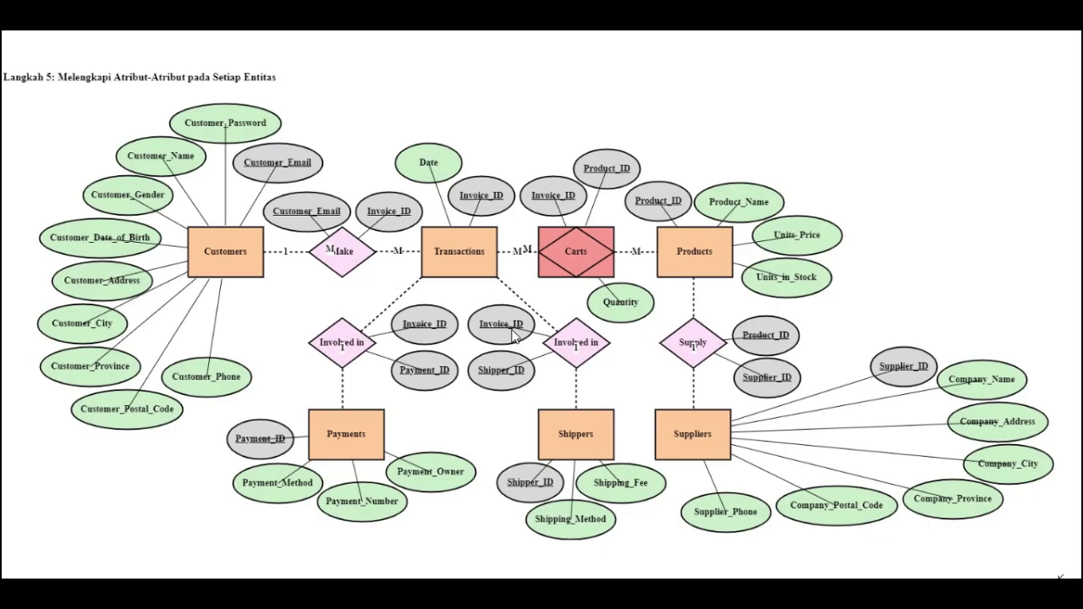
{"action": "key", "text": "alt+Tab"}
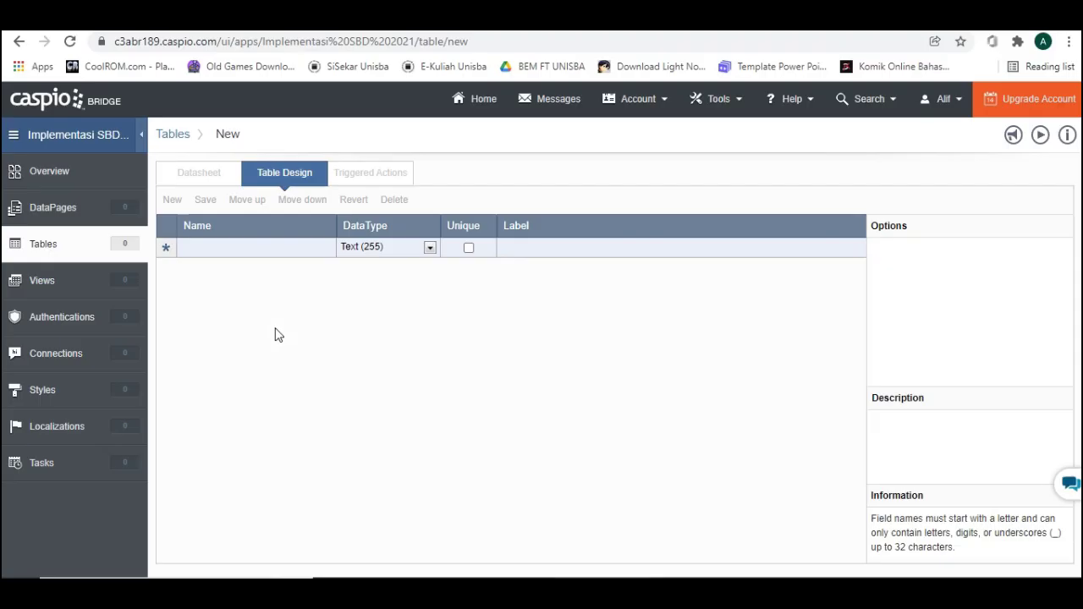
Add a first field named Tanggal to the new table with the Date/Time data type.
{"action": "left_click", "coordinate": [262, 248]}
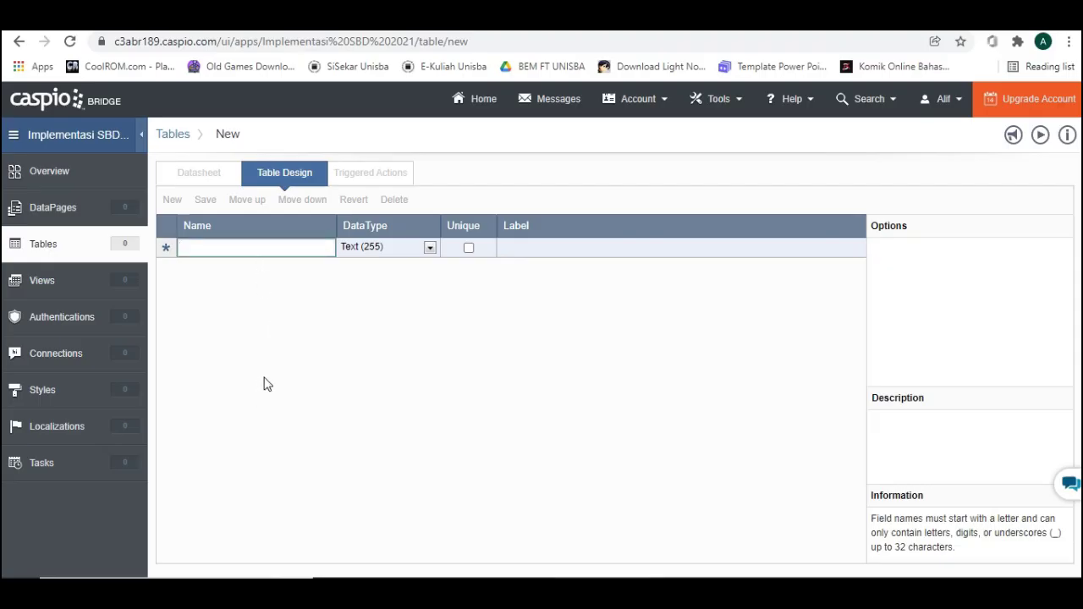
{"action": "type", "text": "Data"}
{"action": "key", "text": "BackSpace"}
{"action": "key", "text": "BackSpace"}
{"action": "key", "text": "BackSpace"}
{"action": "key", "text": "BackSpace"}
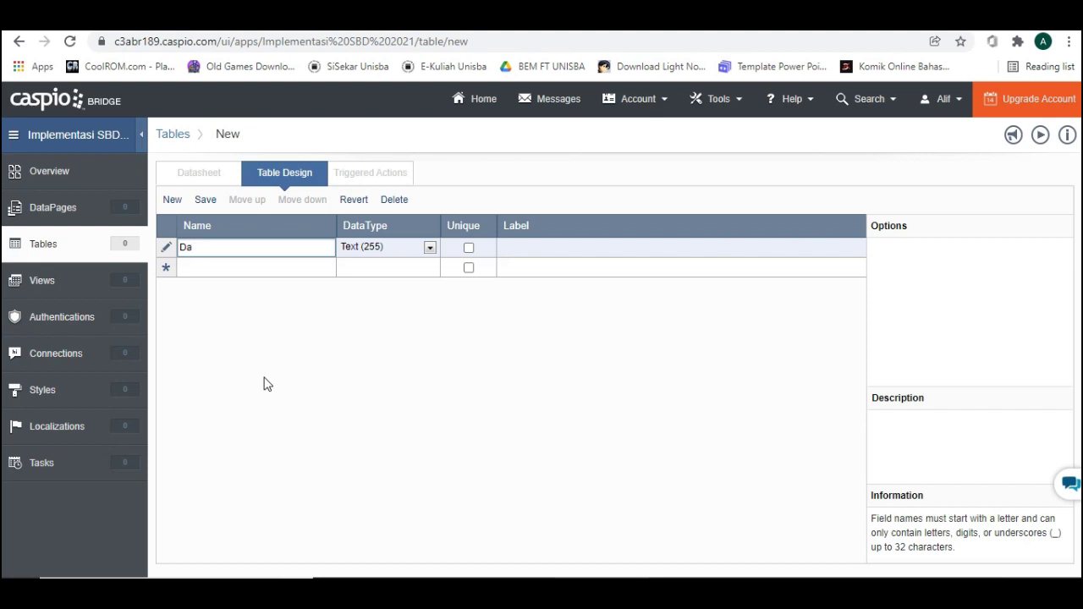
{"action": "type", "text": "Tanggal"}
{"action": "left_click", "coordinate": [430, 248]}
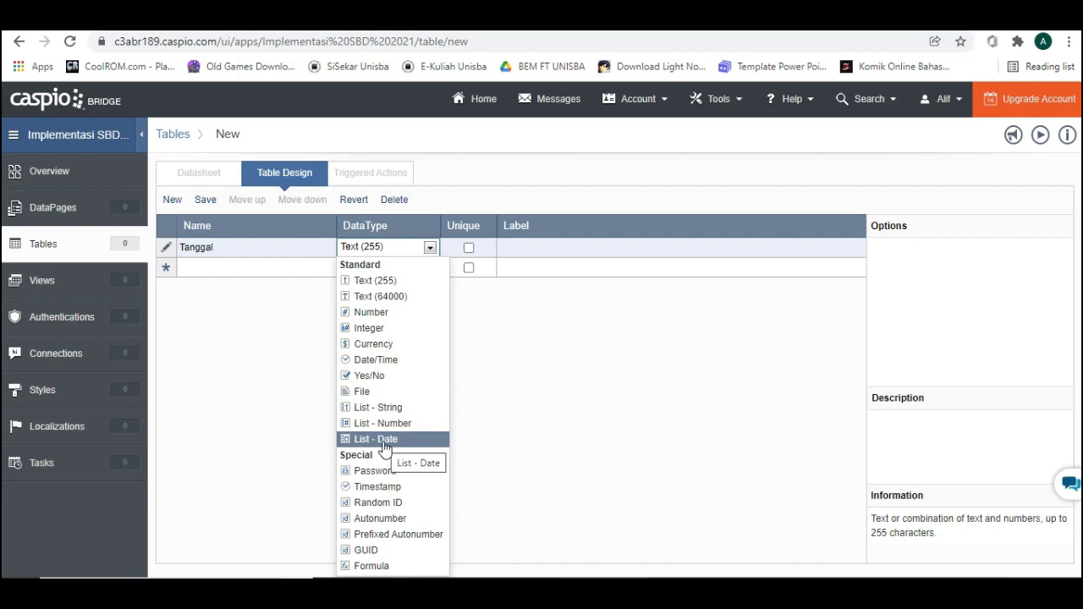
{"action": "left_click", "coordinate": [391, 359]}
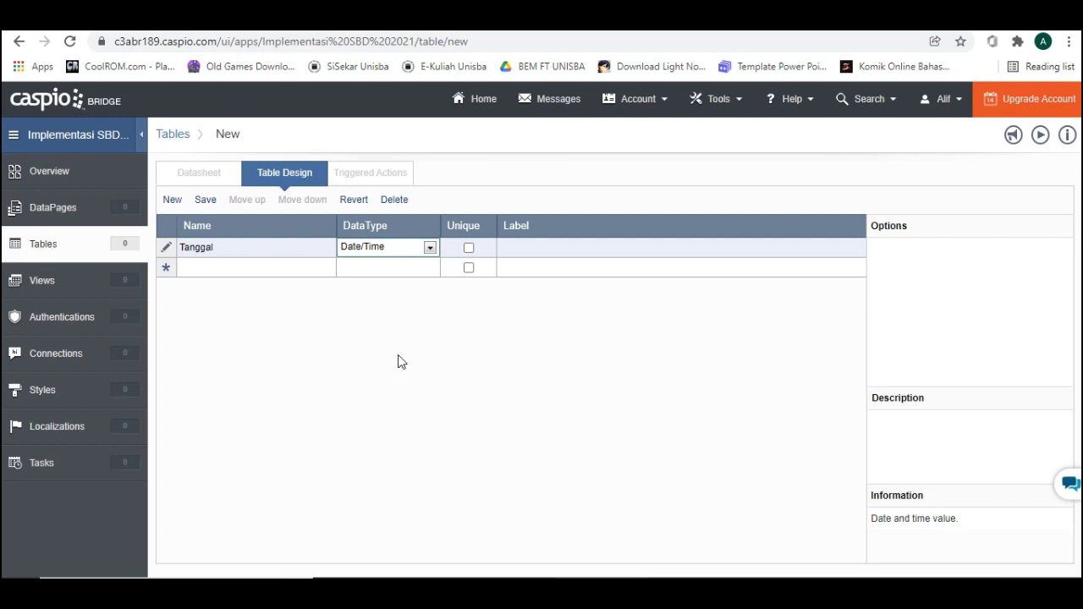
Add a second field named Invoice_ID with the Prefixed Autonumber data type, checking its name against the entity-relationship diagram.
{"action": "left_click", "coordinate": [286, 267]}
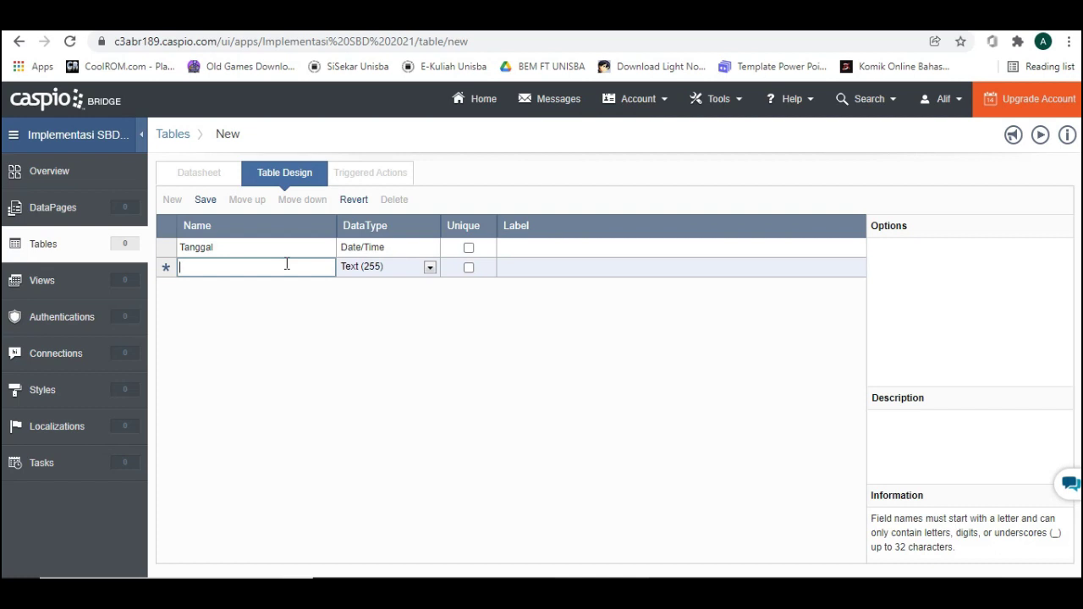
{"action": "type", "text": "Invoice"}
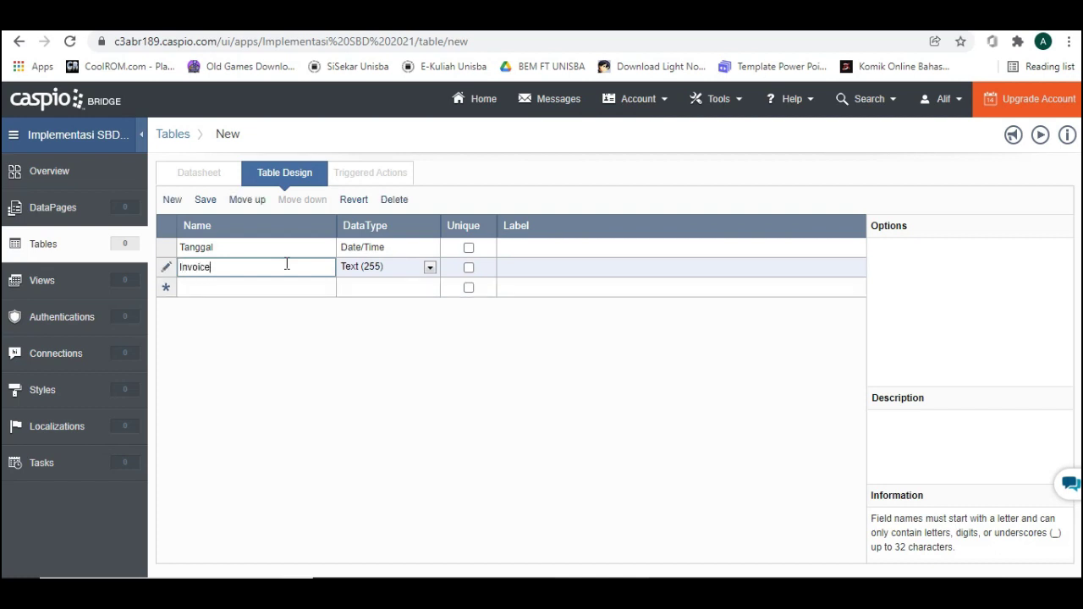
{"action": "type", "text": "_ID"}
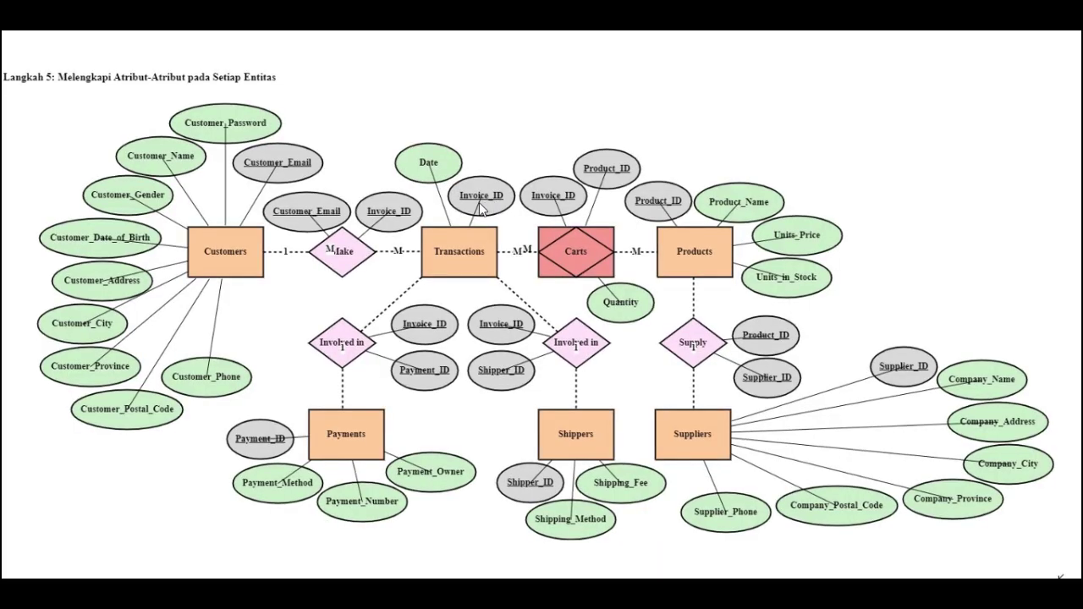
{"action": "key", "text": "alt+Tab"}
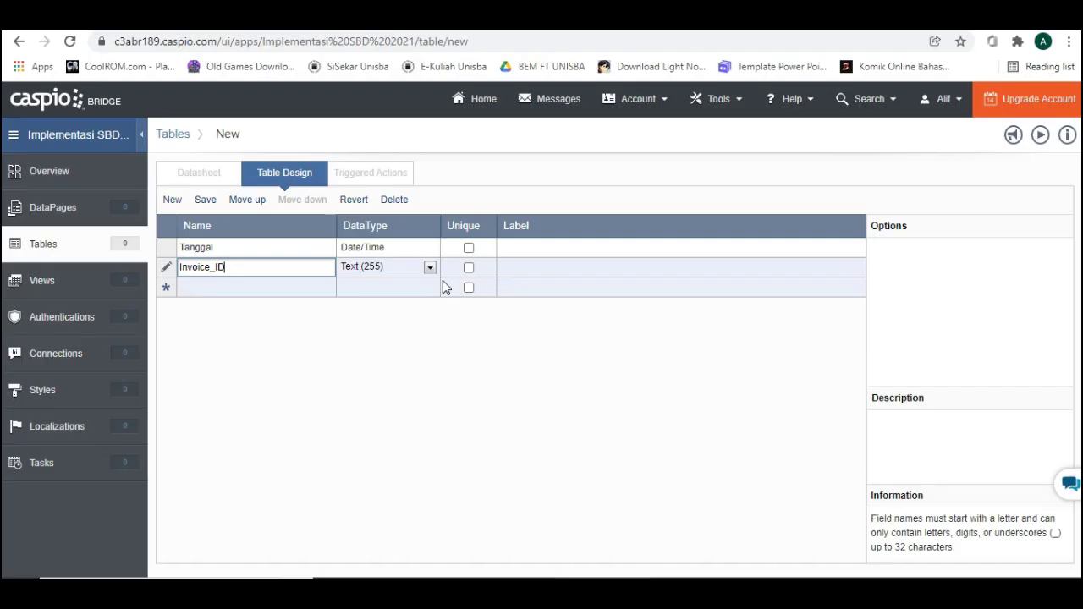
{"action": "left_click", "coordinate": [430, 268]}
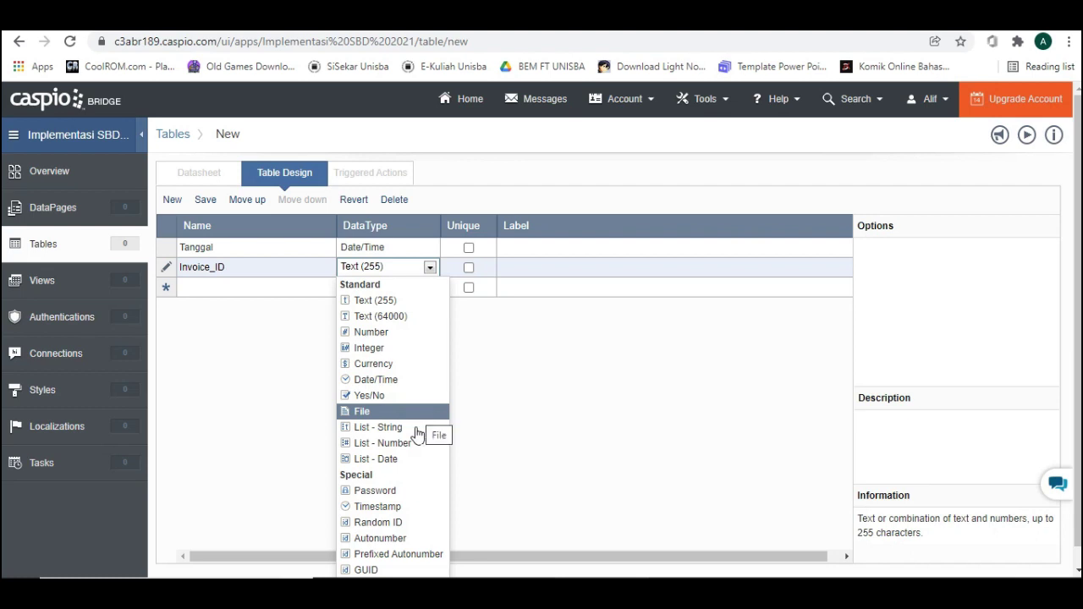
{"action": "left_click", "coordinate": [411, 555]}
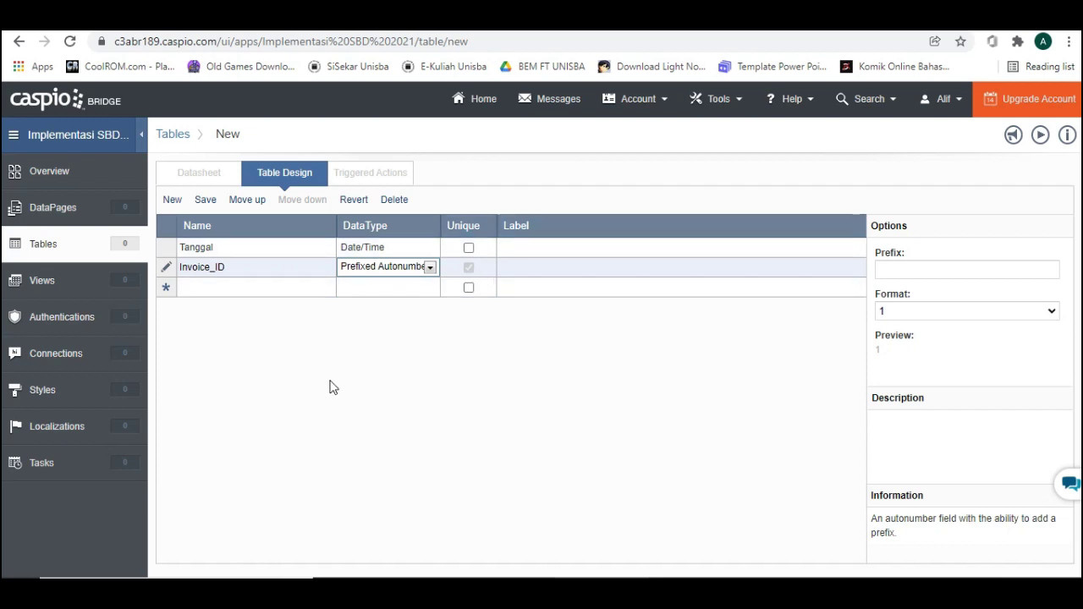
Label the Tanggal field "Tanggal" and the Invoice_ID field "Invoice ID".
{"action": "left_click", "coordinate": [527, 249]}
{"action": "type", "text": "Tanggal"}
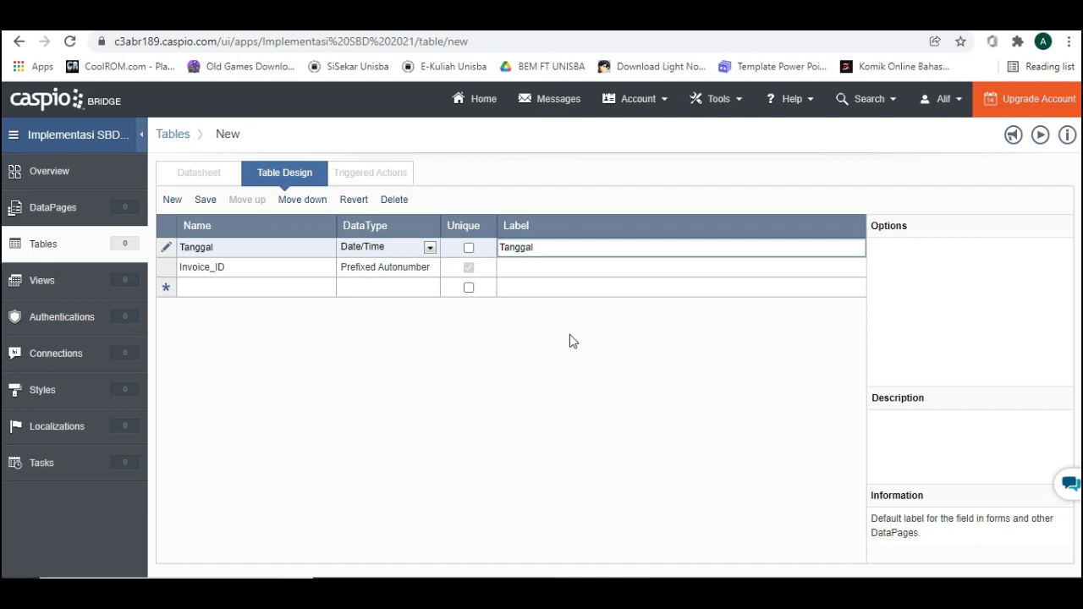
{"action": "left_click", "coordinate": [550, 267]}
{"action": "type", "text": "Invoice ID"}
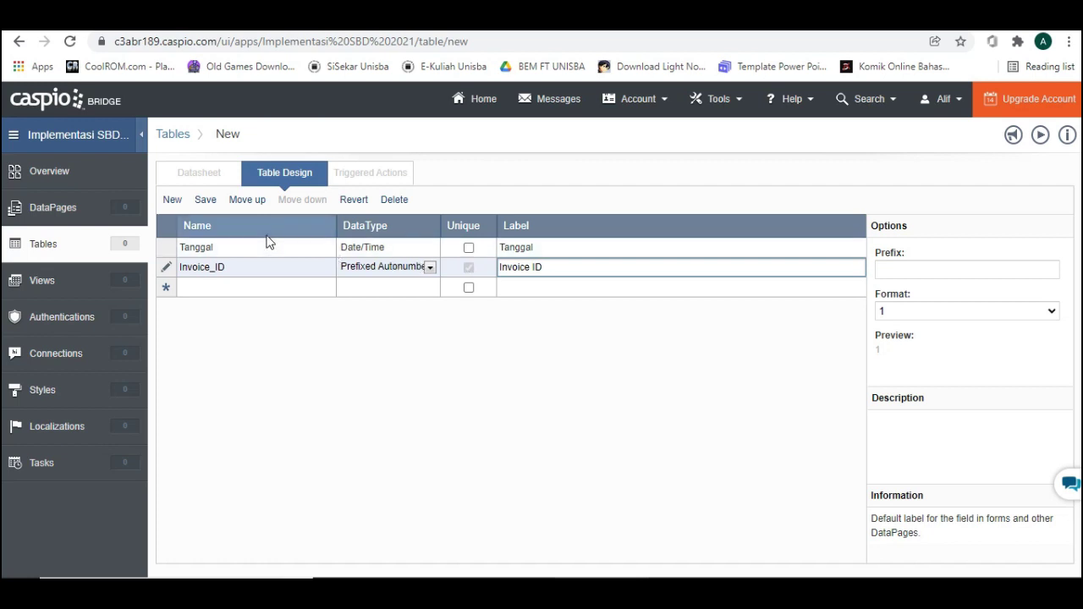
{"action": "left_click", "coordinate": [215, 269]}
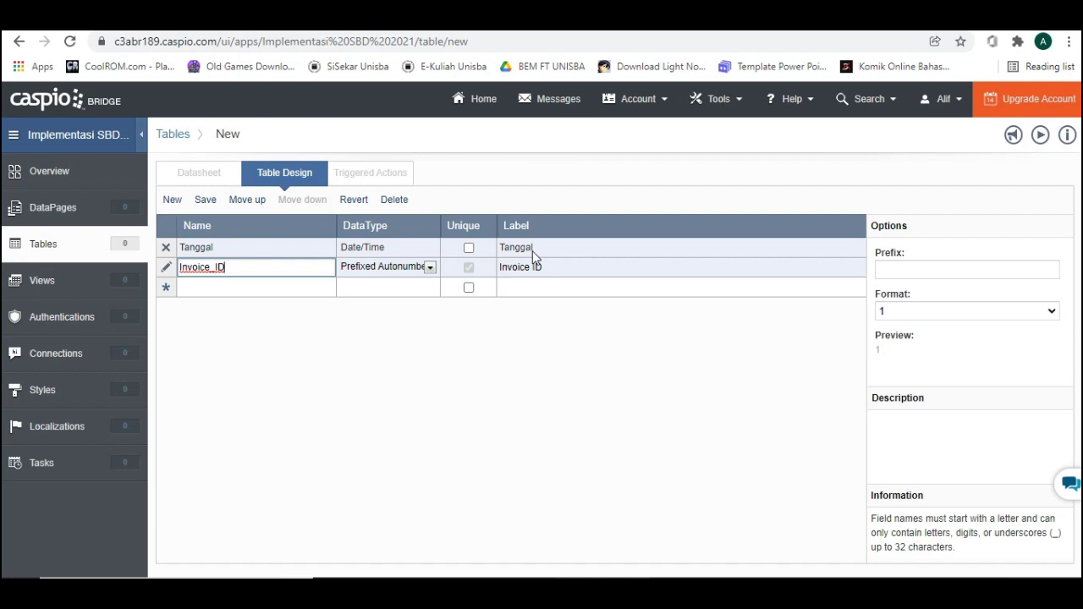
{"action": "left_click", "coordinate": [274, 246]}
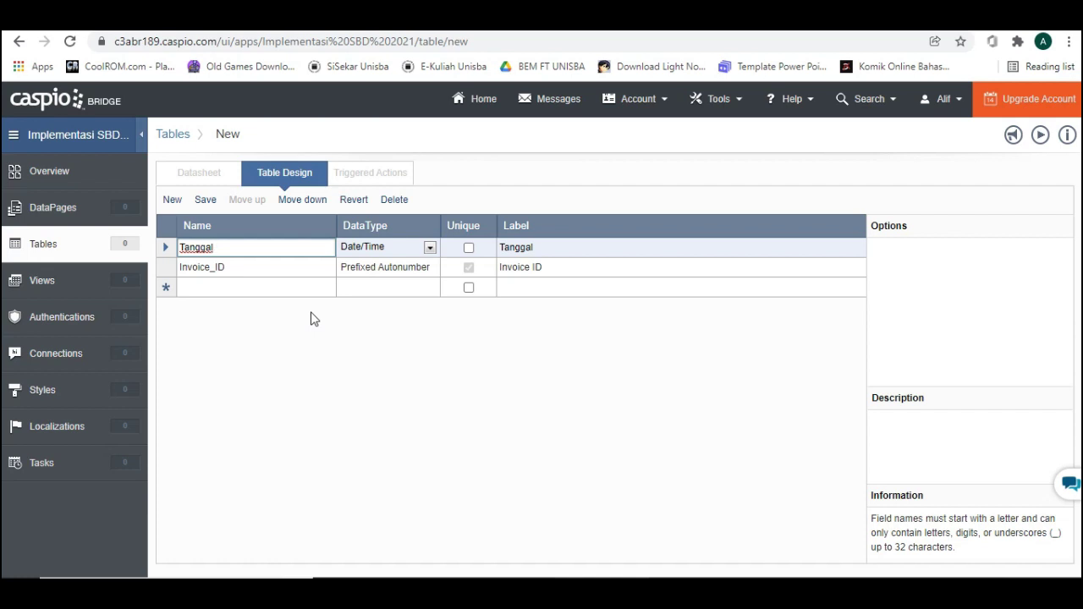
{"action": "left_click", "coordinate": [547, 247]}
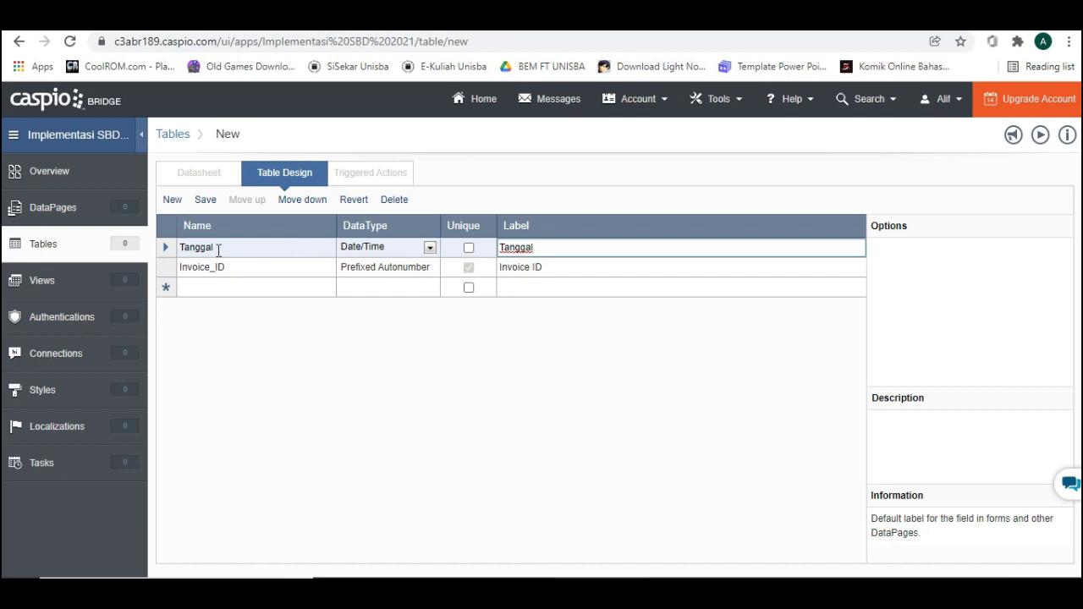
{"action": "mouse_move", "coordinate": [215, 274]}
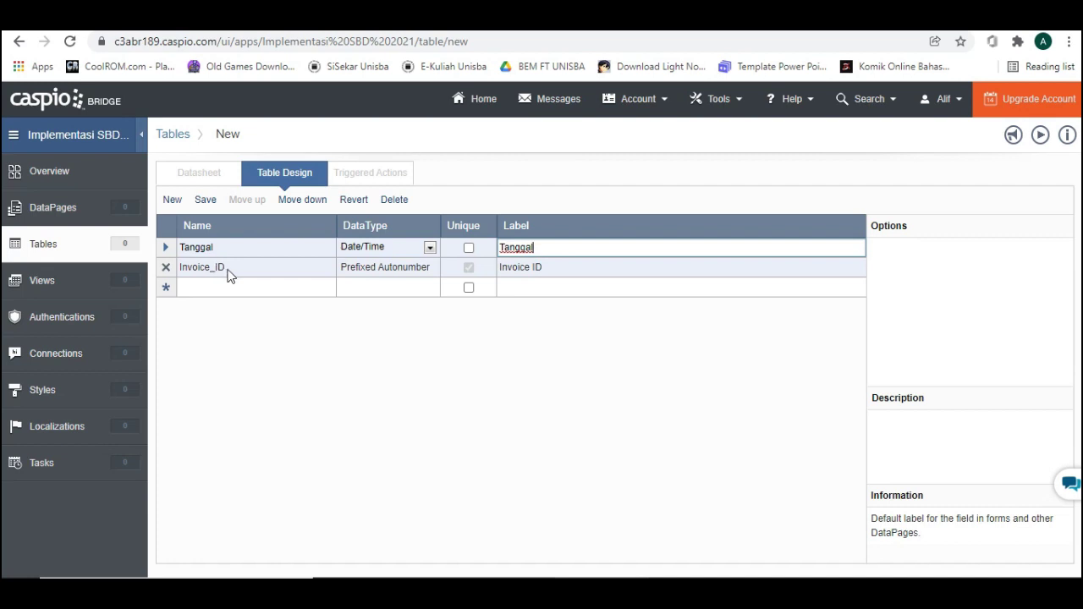
{"action": "left_click", "coordinate": [532, 268]}
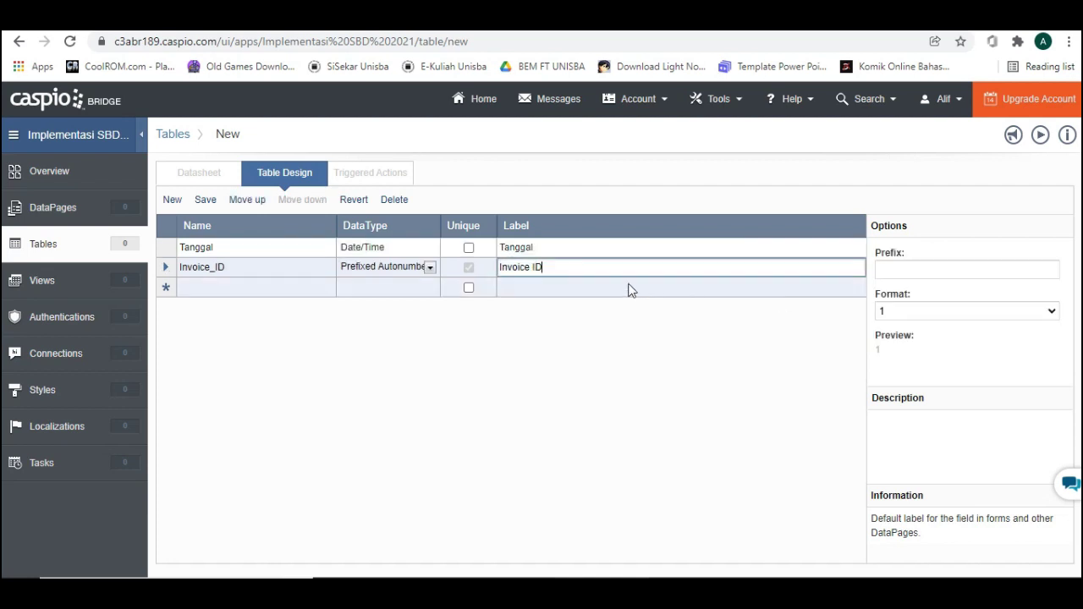
Set the Invoice_ID autonumber prefix to ID00 and check its preview and the available number formats.
{"action": "left_click", "coordinate": [913, 275]}
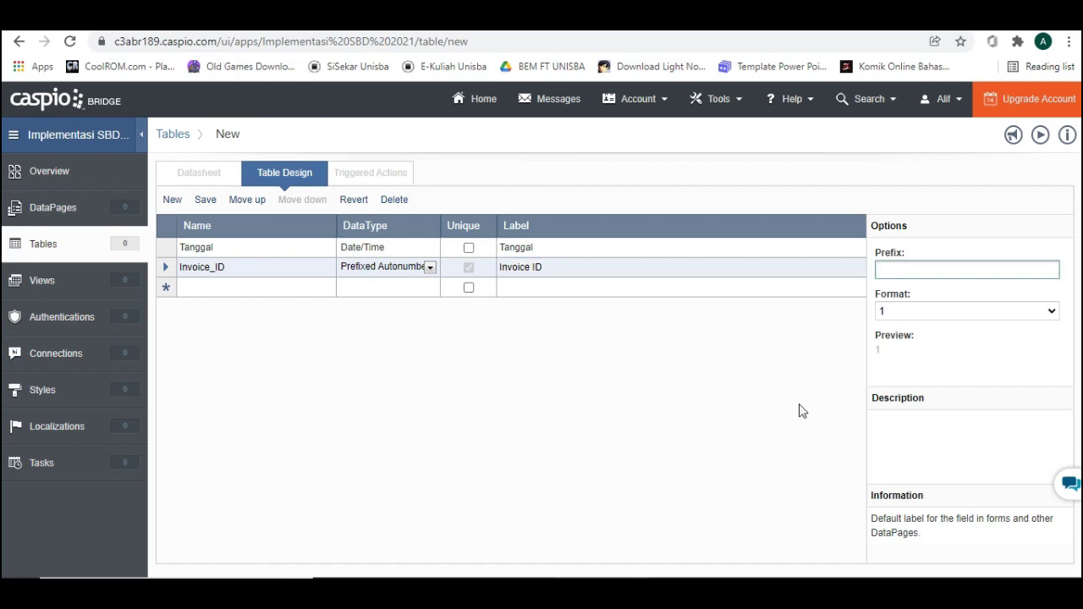
{"action": "type", "text": "ID00"}
{"action": "left_click_drag", "start_coordinate": [902, 352], "coordinate": [884, 362]}
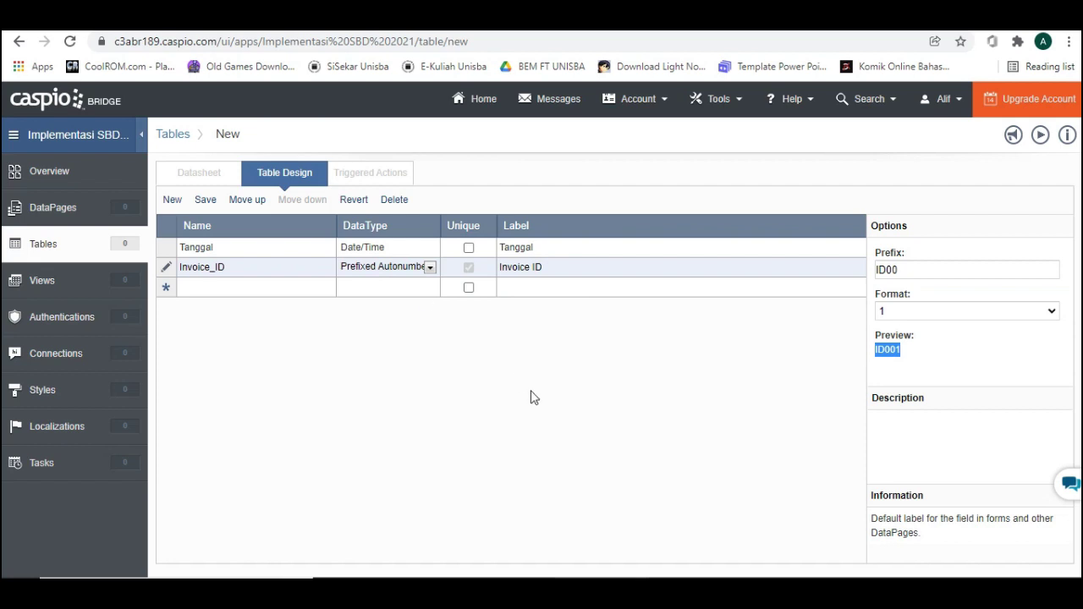
{"action": "left_click", "coordinate": [945, 315]}
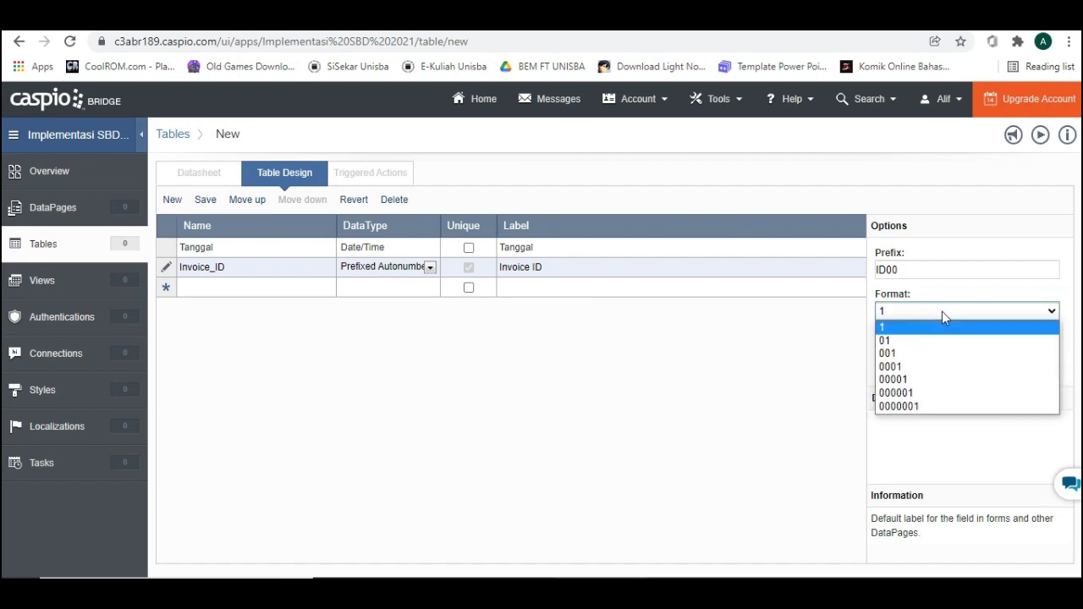
{"action": "left_click", "coordinate": [942, 311]}
{"action": "left_click", "coordinate": [917, 310]}
Set the Invoice_ID autonumber prefix to ID and its number format to 001.
{"action": "left_click", "coordinate": [907, 269]}
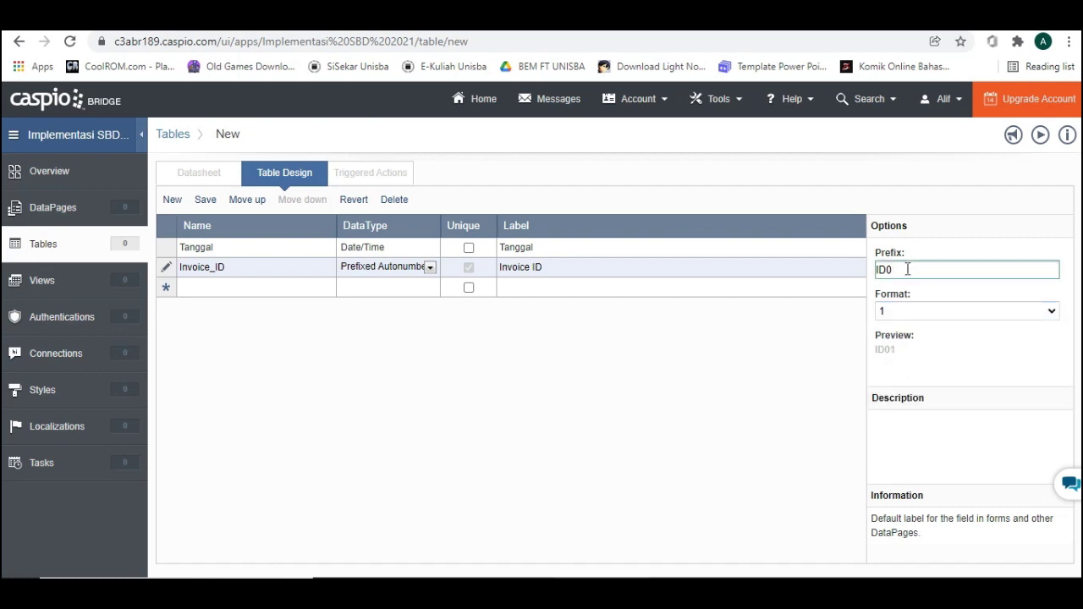
{"action": "left_click", "coordinate": [904, 315]}
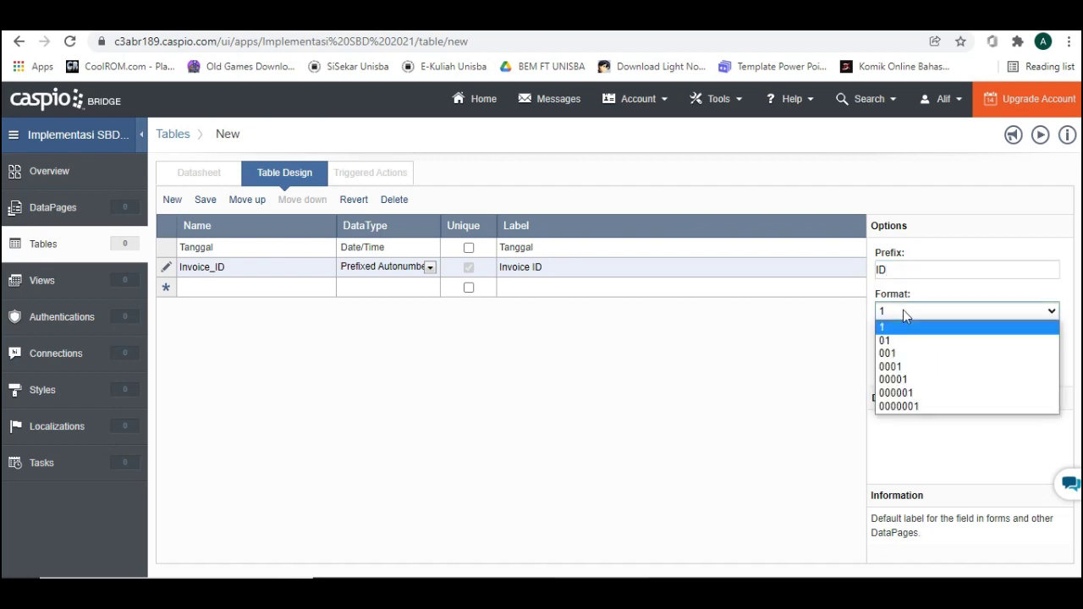
{"action": "left_click", "coordinate": [908, 354]}
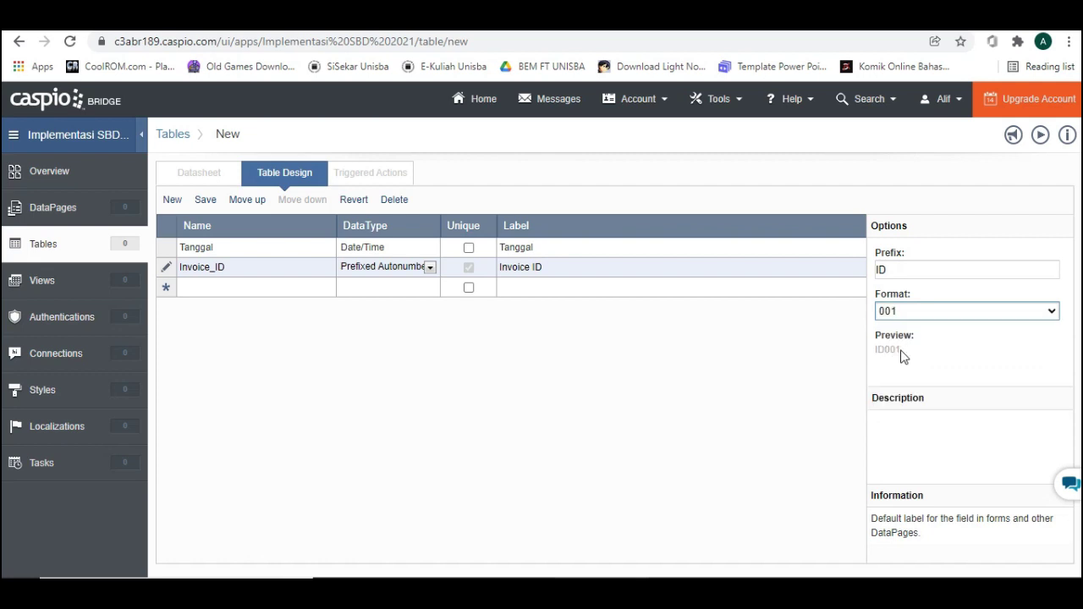
{"action": "left_click", "coordinate": [885, 421]}
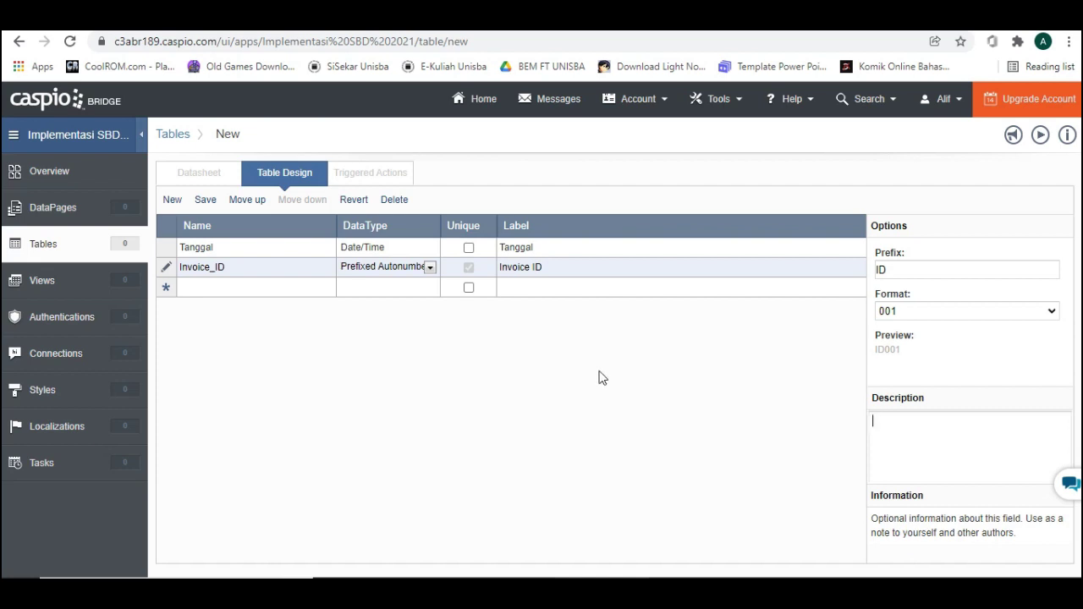
Save the new table under the name Transaksi.
{"action": "left_click", "coordinate": [205, 201]}
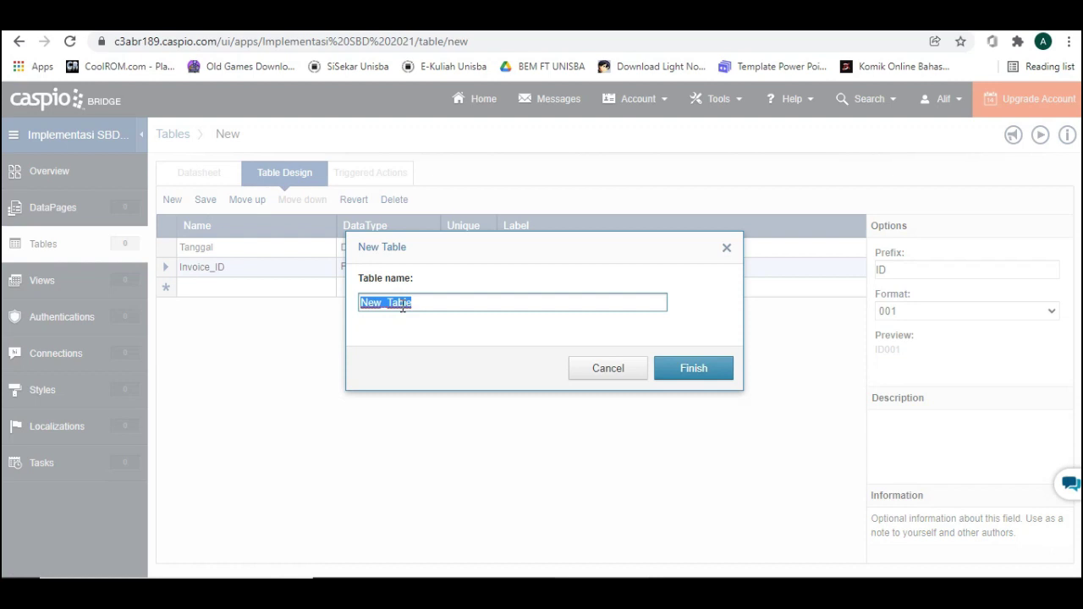
{"action": "type", "text": "Tr"}
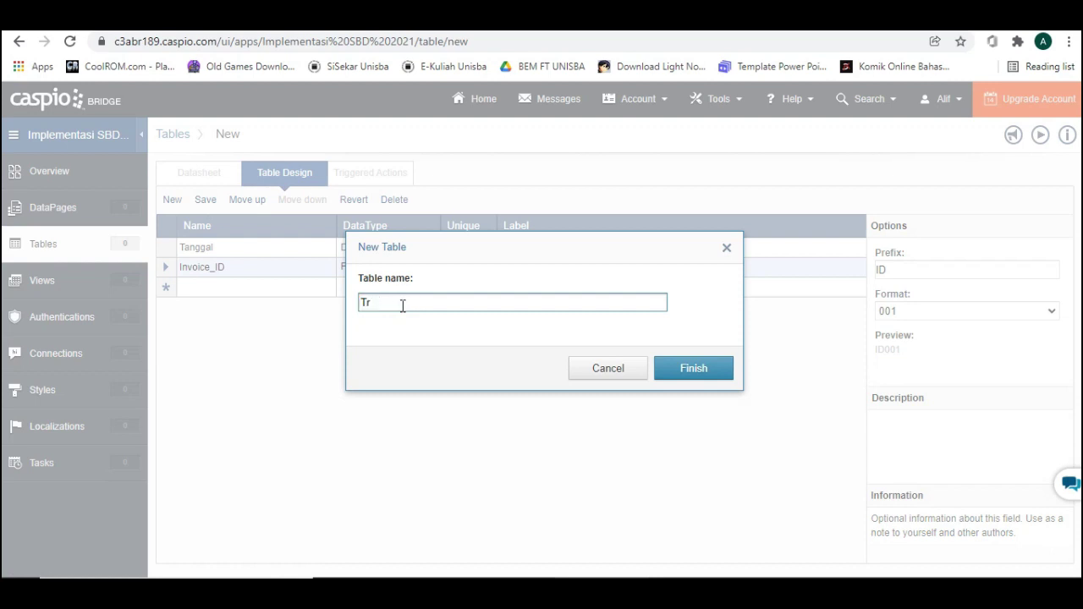
{"action": "type", "text": "ansaksi"}
{"action": "left_click", "coordinate": [673, 357]}
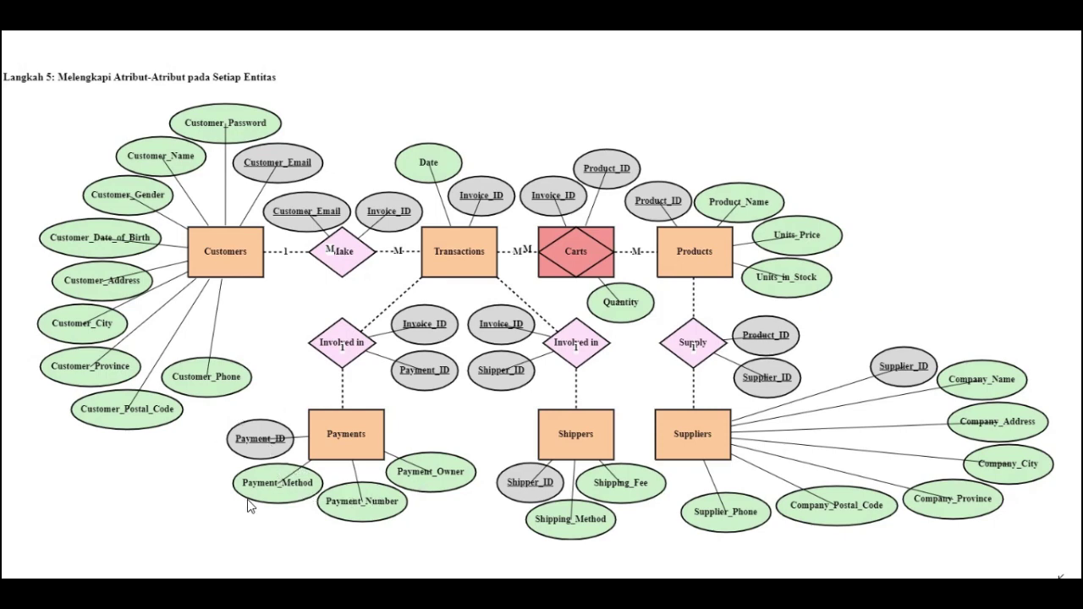
Delete the draft customer email field from the new table and name a field Cus_phone, following the entity-relationship diagram.
{"action": "key", "text": "alt+Tab"}
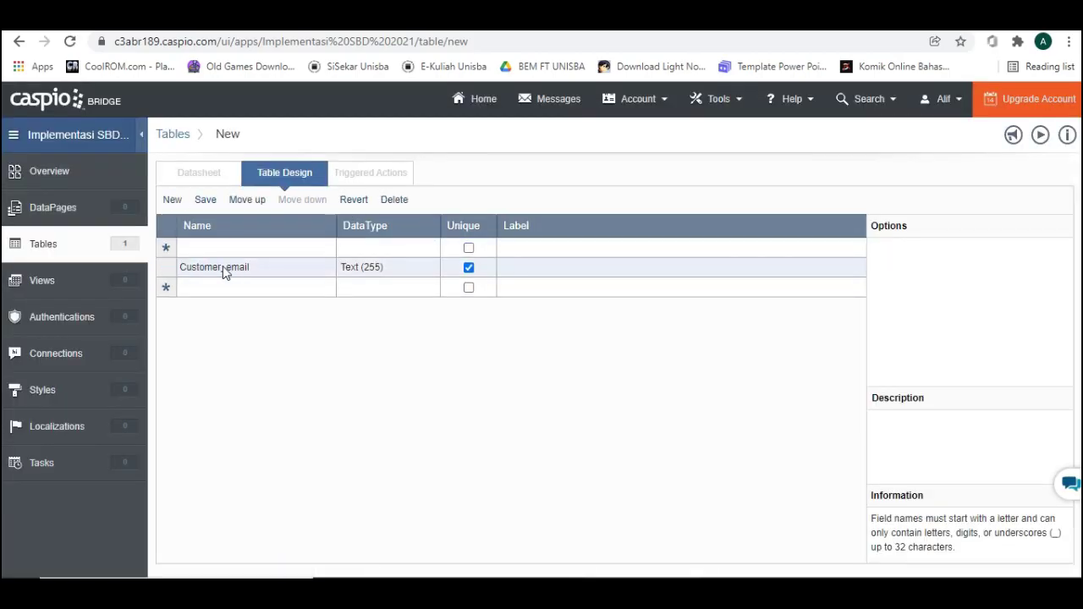
{"action": "left_click", "coordinate": [222, 265]}
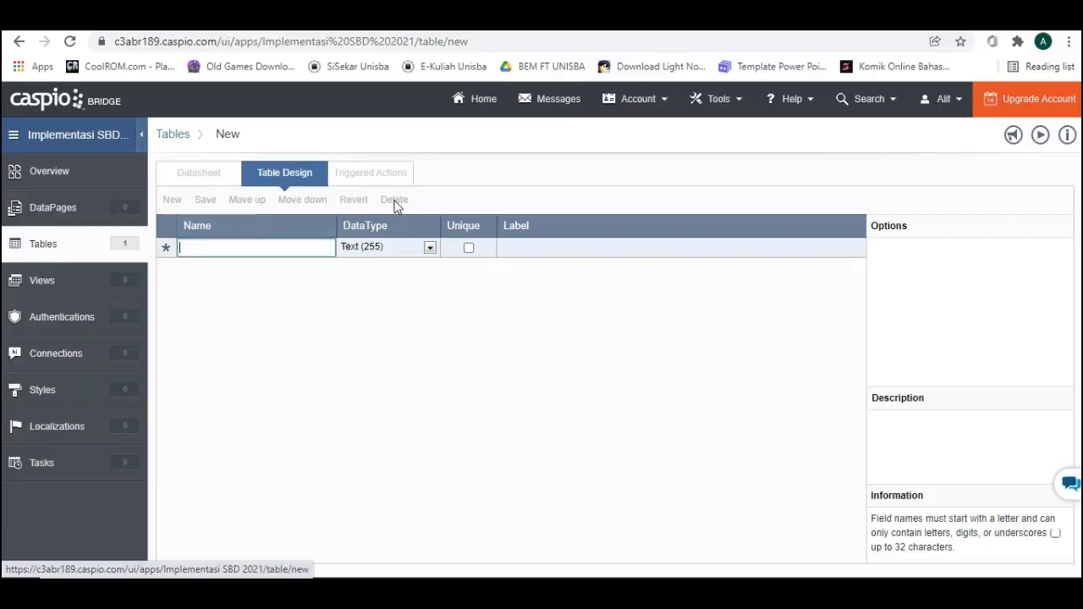
{"action": "type", "text": "Cus_phone"}
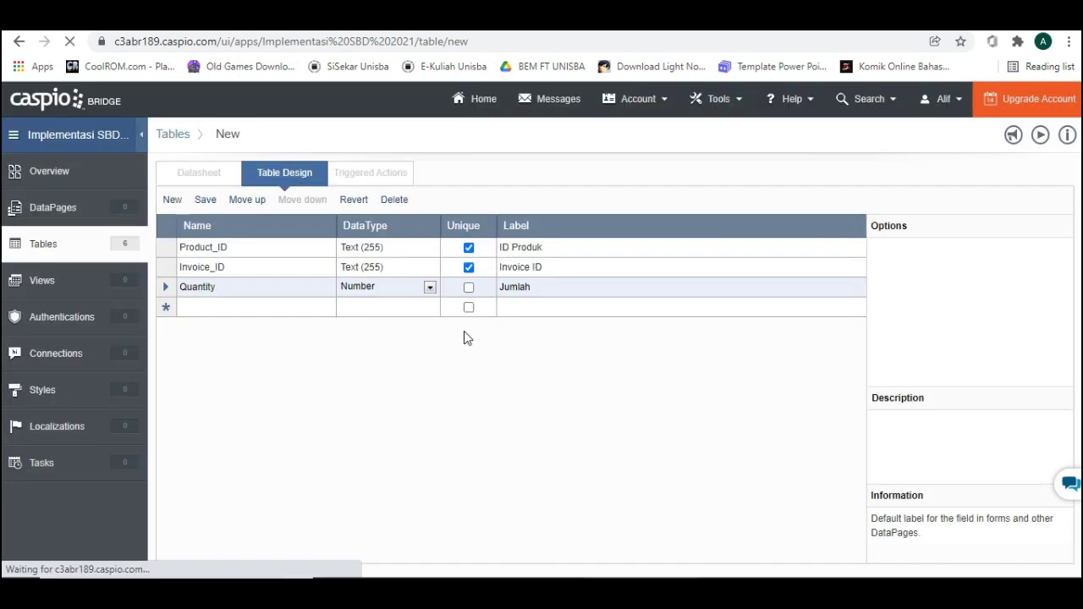
Check the table list against the entity-relationship diagram and open the Cart, Customer and Payment tables in separate browser tabs.
{"action": "mouse_move", "coordinate": [580, 412]}
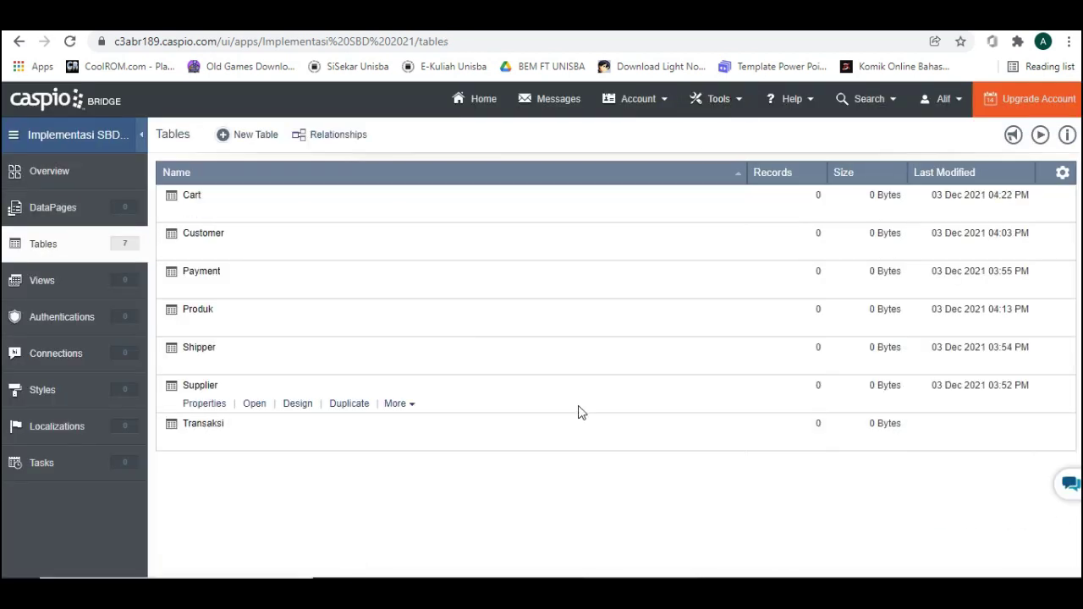
{"action": "mouse_move", "coordinate": [374, 289]}
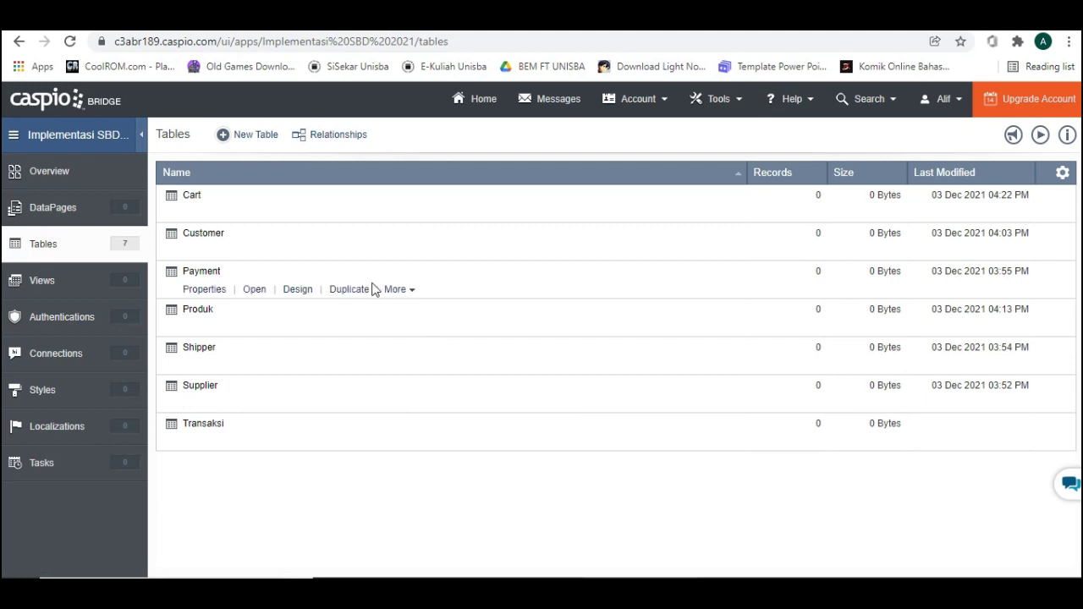
{"action": "mouse_move", "coordinate": [216, 448]}
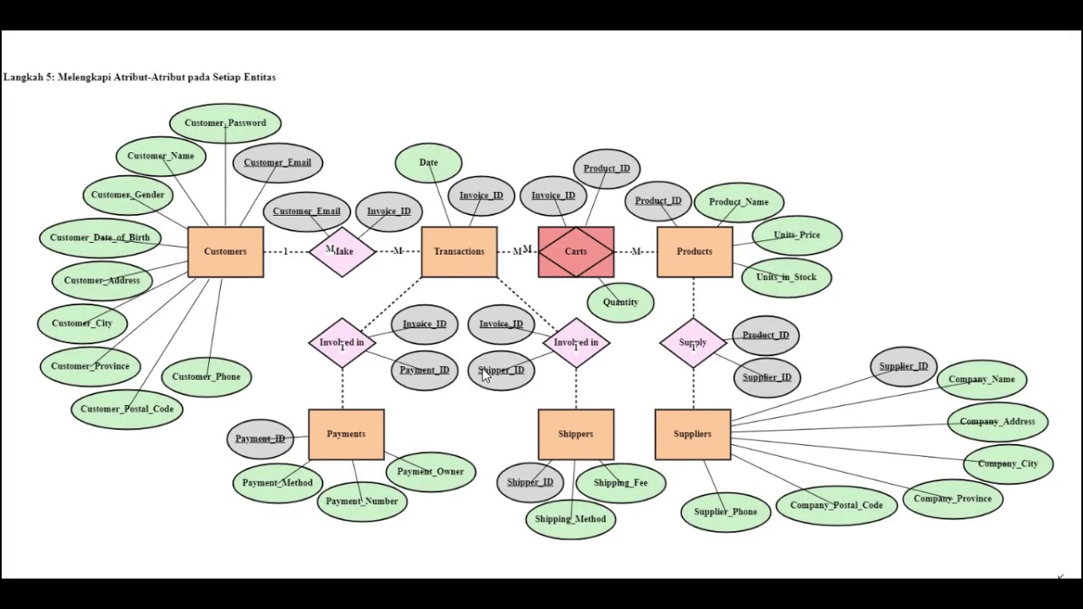
{"action": "key", "text": "alt+Tab"}
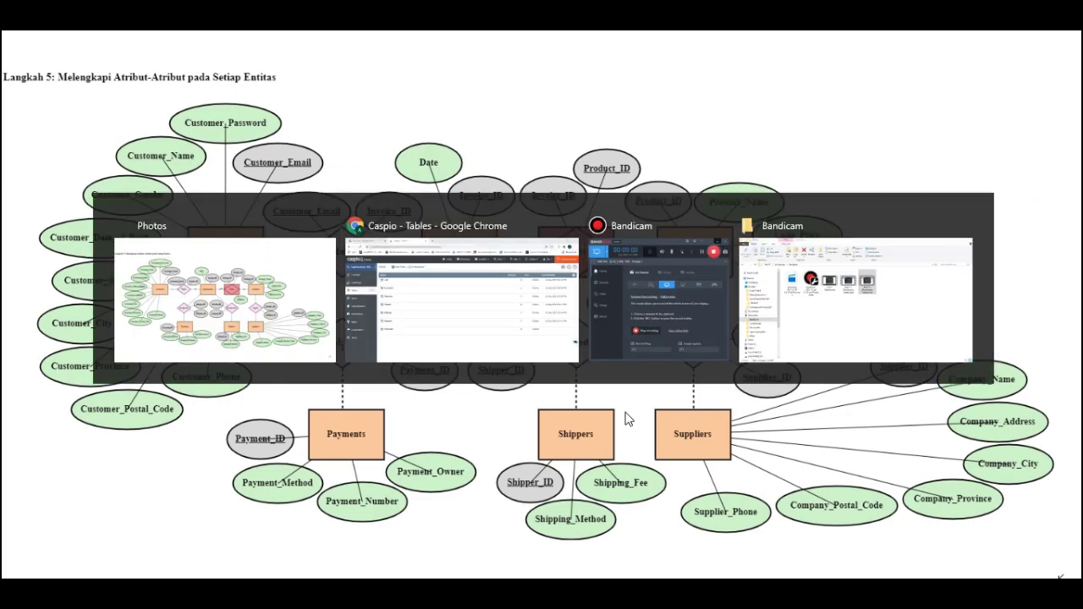
{"action": "right_click", "coordinate": [252, 215]}
{"action": "left_click", "coordinate": [262, 228]}
{"action": "right_click", "coordinate": [256, 259]}
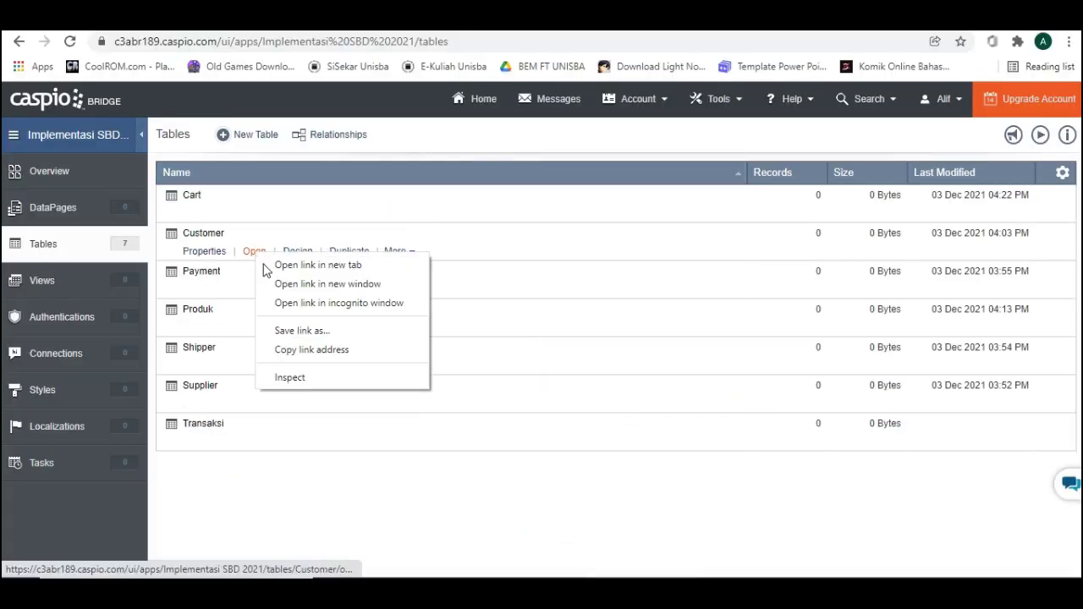
{"action": "left_click", "coordinate": [270, 265]}
{"action": "right_click", "coordinate": [254, 291]}
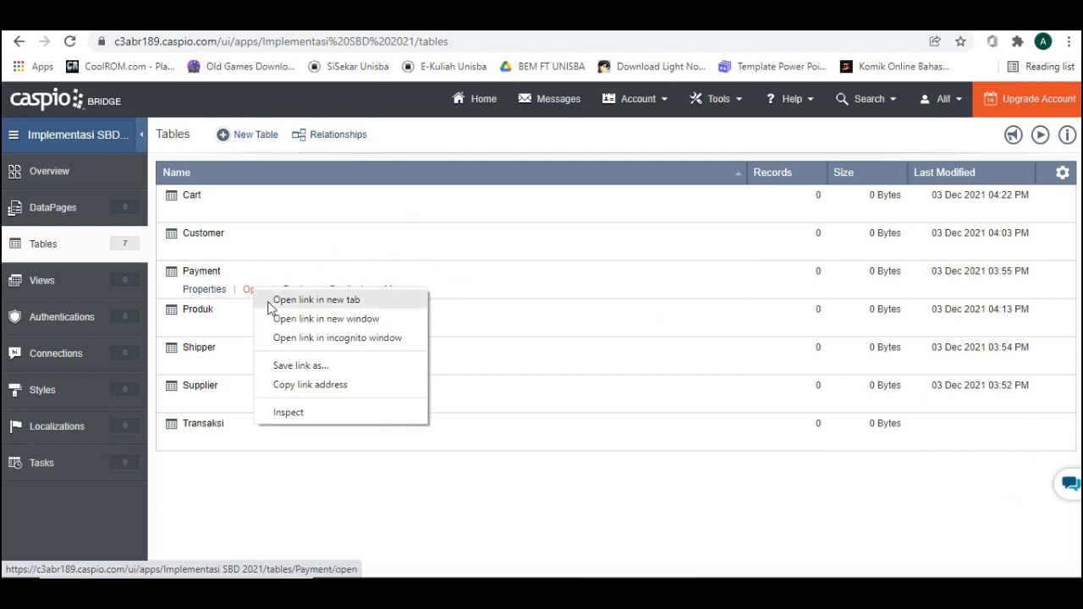
{"action": "left_click", "coordinate": [273, 300]}
Open the Produk, Shipper, Supplier and Transaksi tables in separate browser tabs.
{"action": "right_click", "coordinate": [256, 330]}
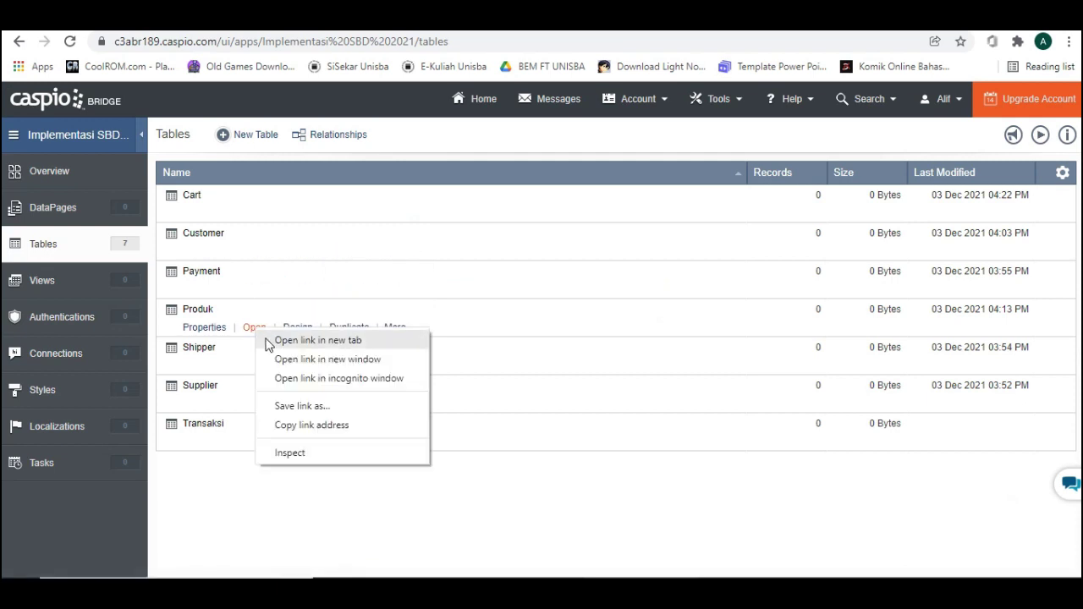
{"action": "left_click", "coordinate": [268, 341]}
{"action": "right_click", "coordinate": [253, 372]}
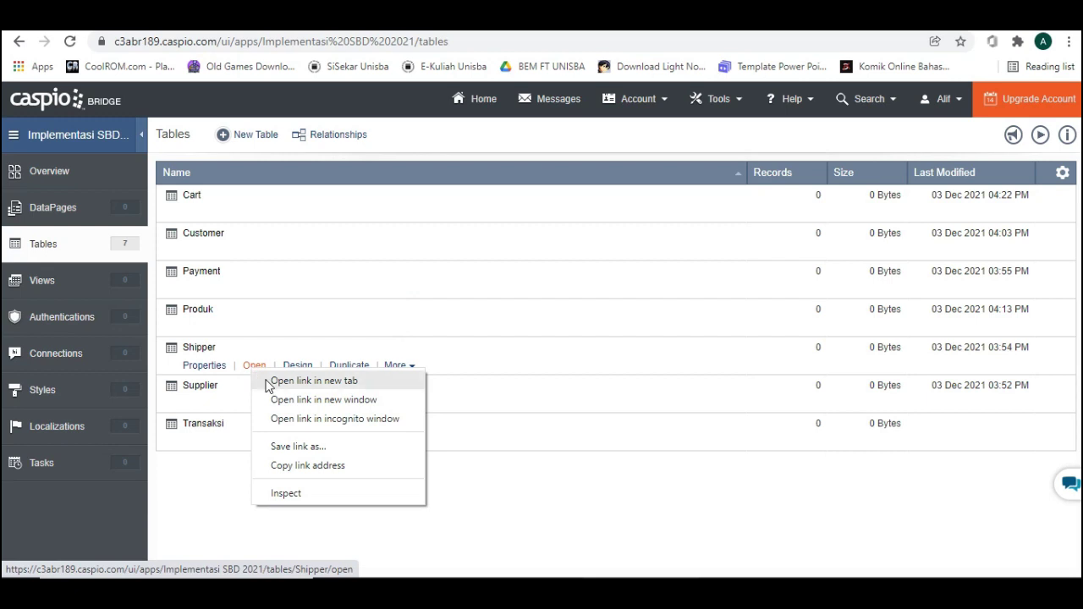
{"action": "left_click", "coordinate": [269, 382]}
{"action": "right_click", "coordinate": [255, 411]}
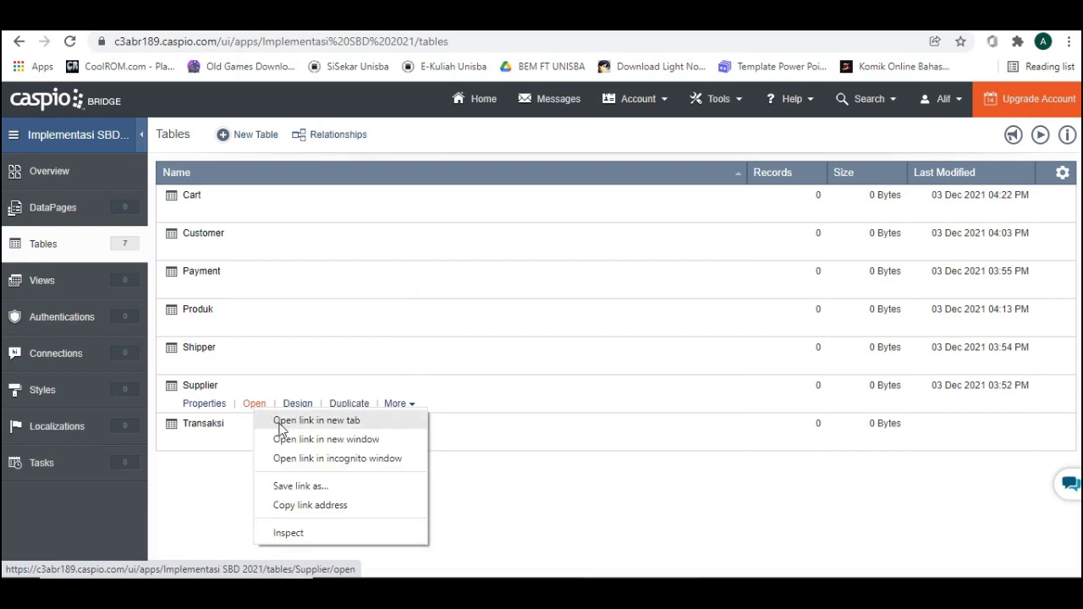
{"action": "left_click", "coordinate": [280, 421]}
{"action": "right_click", "coordinate": [254, 442]}
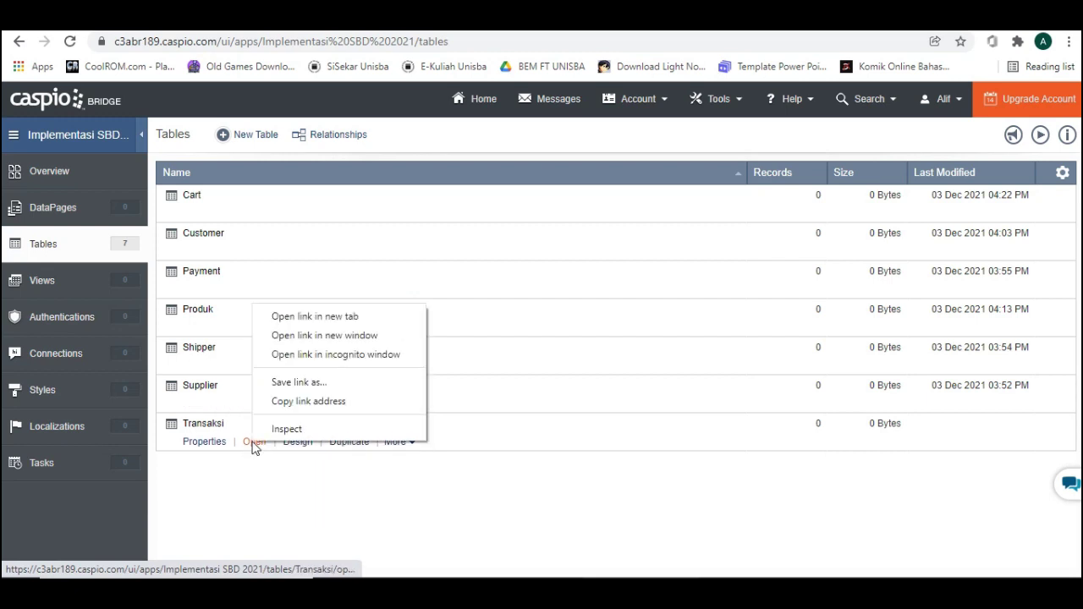
{"action": "left_click", "coordinate": [328, 318]}
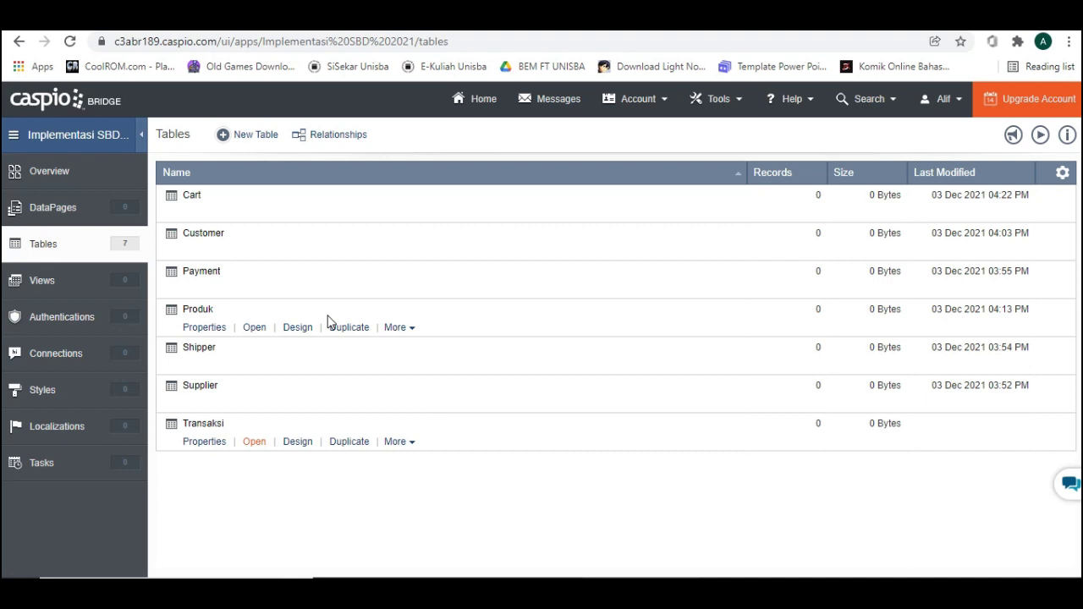
Examine the Cart table's design, including its field names, data types, unique settings and labels.
{"action": "key", "text": "ctrl+Tab"}
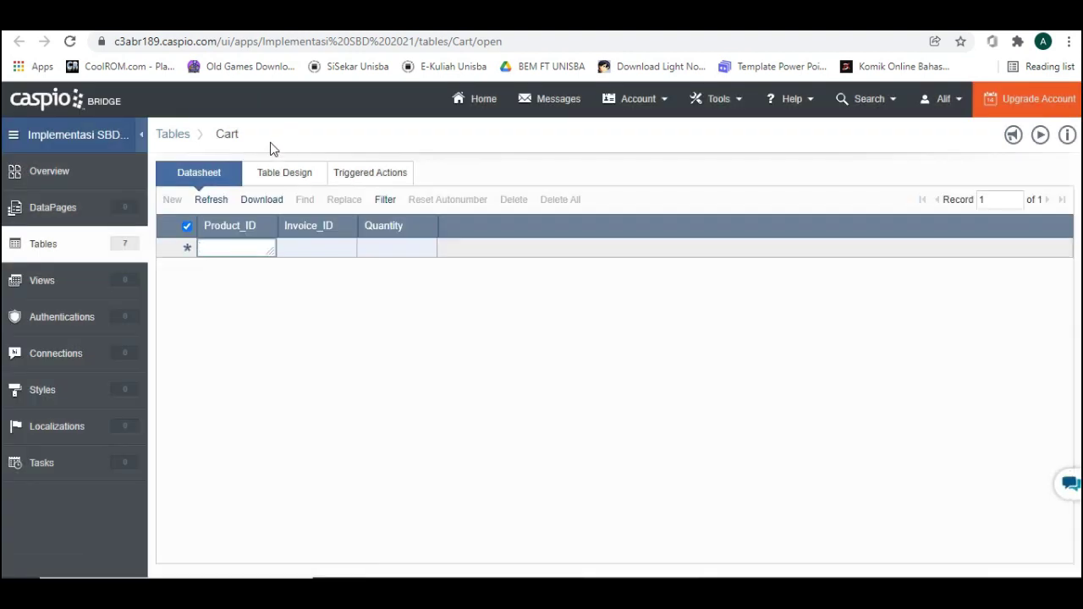
{"action": "left_click", "coordinate": [299, 182]}
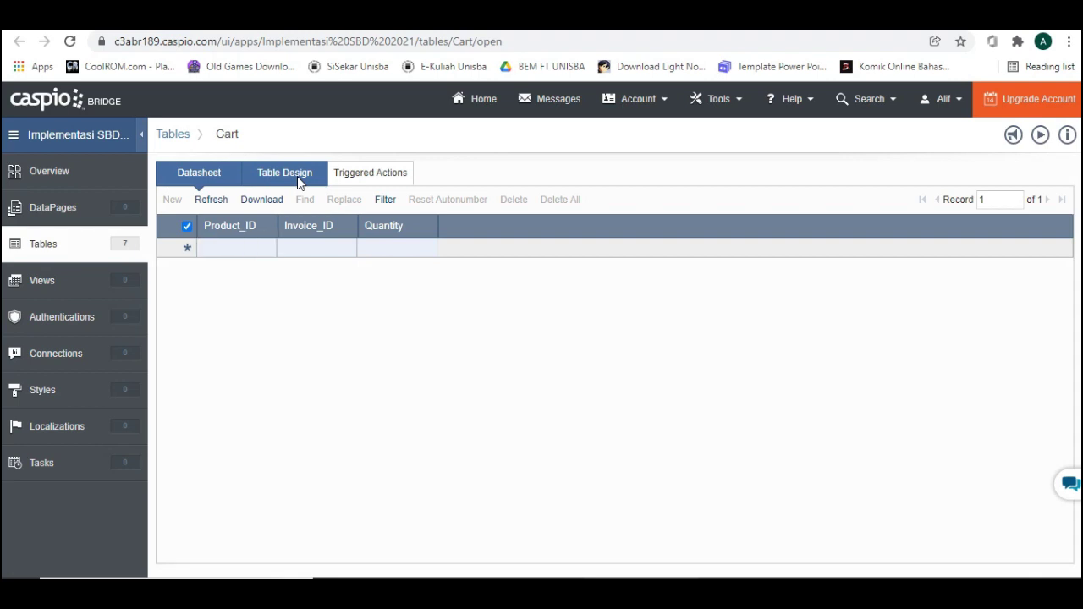
{"action": "left_click", "coordinate": [297, 176]}
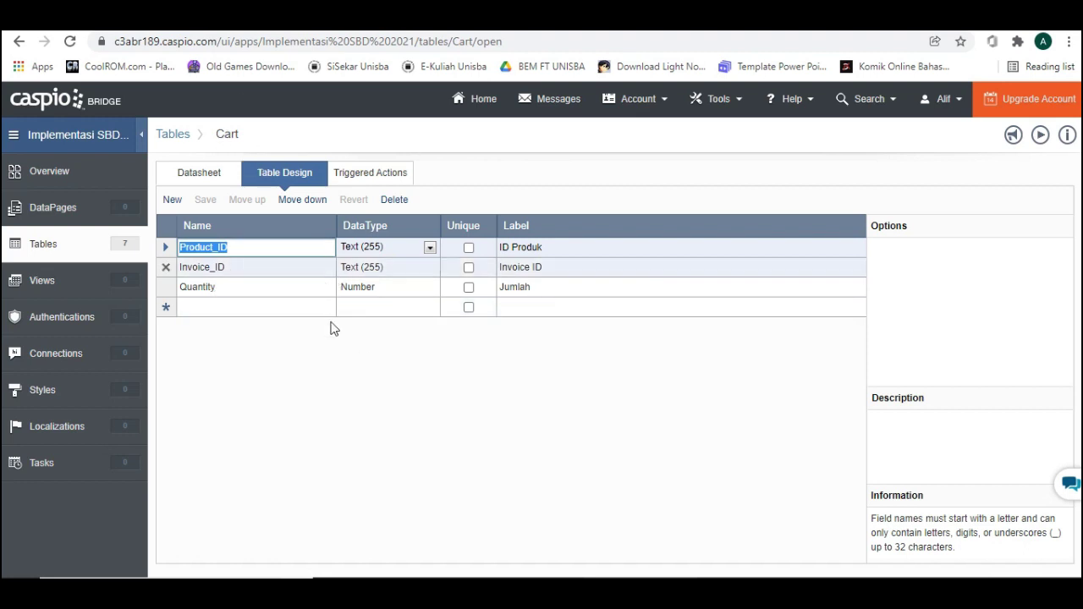
{"action": "left_click", "coordinate": [333, 371]}
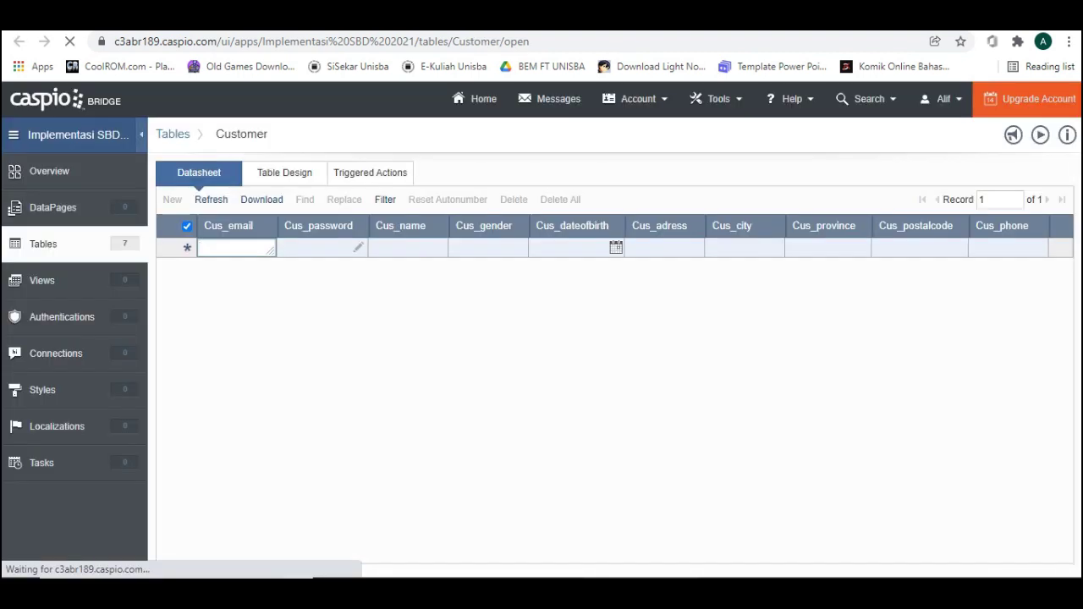
Examine the field names, data types and labels in the designs of the Customer and Payment tables.
{"action": "left_click", "coordinate": [295, 172]}
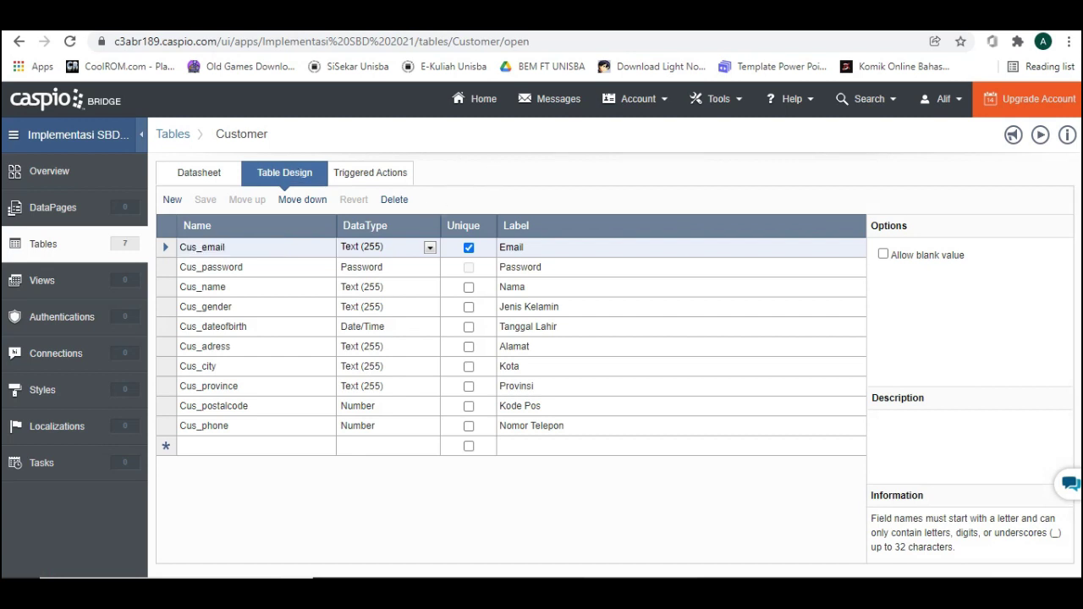
{"action": "left_click", "coordinate": [457, 15]}
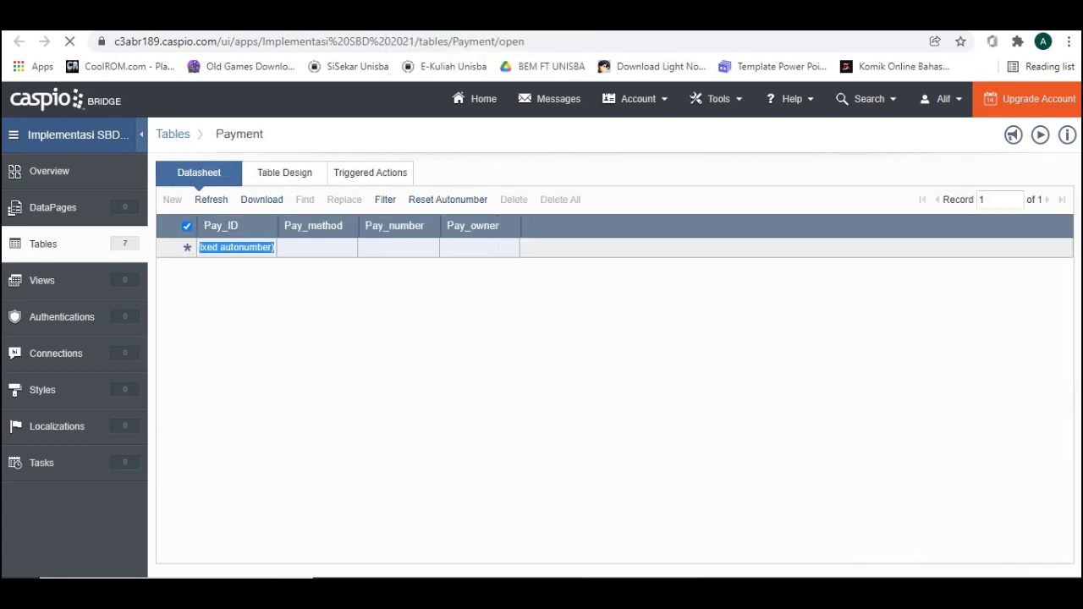
{"action": "left_click", "coordinate": [289, 180]}
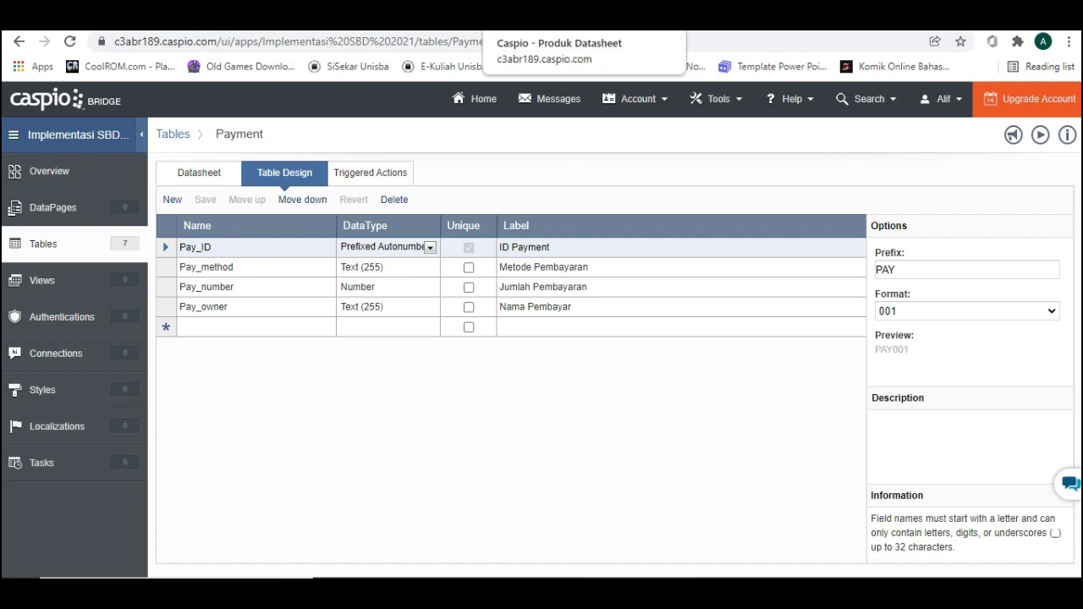
{"action": "key", "text": "ctrl+Tab"}
{"action": "key", "text": "ctrl+shift+Tab"}
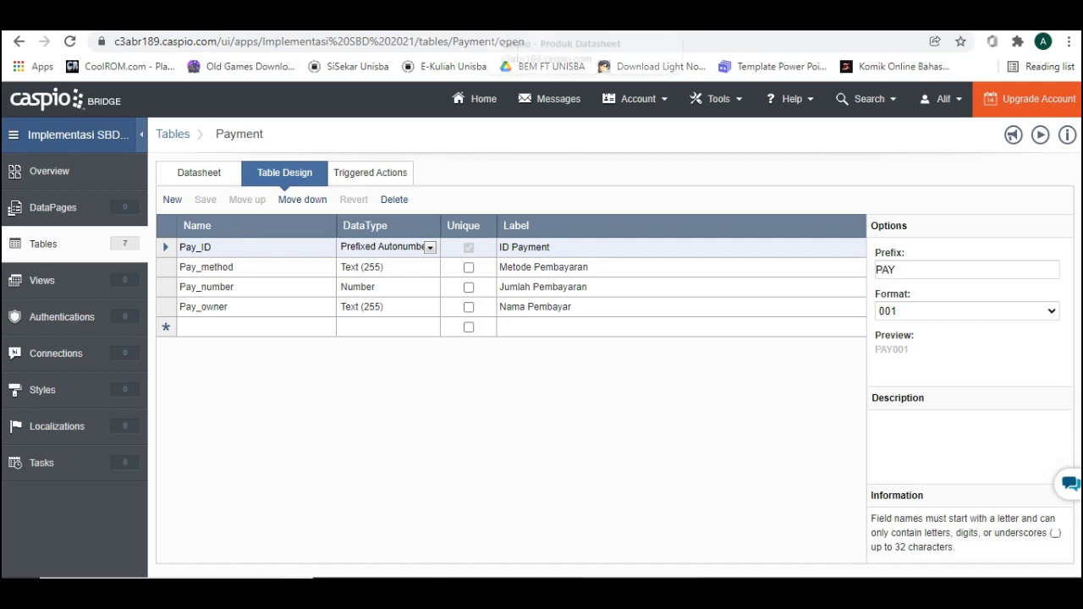
Examine the designs of the Produk and Shipper tables, including the autonumber options of their ID fields.
{"action": "key", "text": "ctrl+Tab"}
{"action": "left_click", "coordinate": [271, 179]}
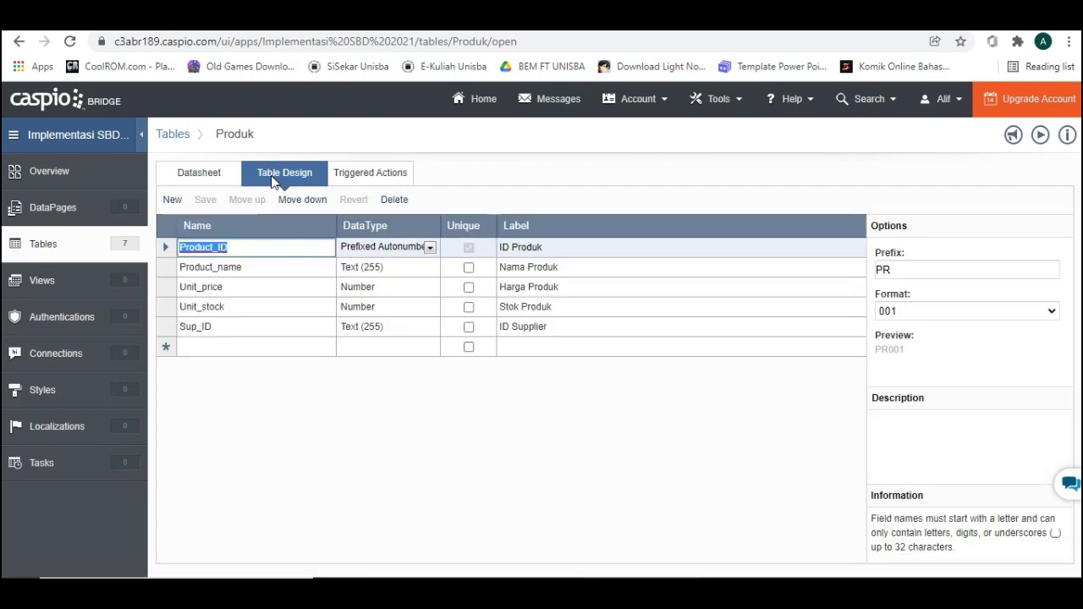
{"action": "left_click", "coordinate": [264, 245]}
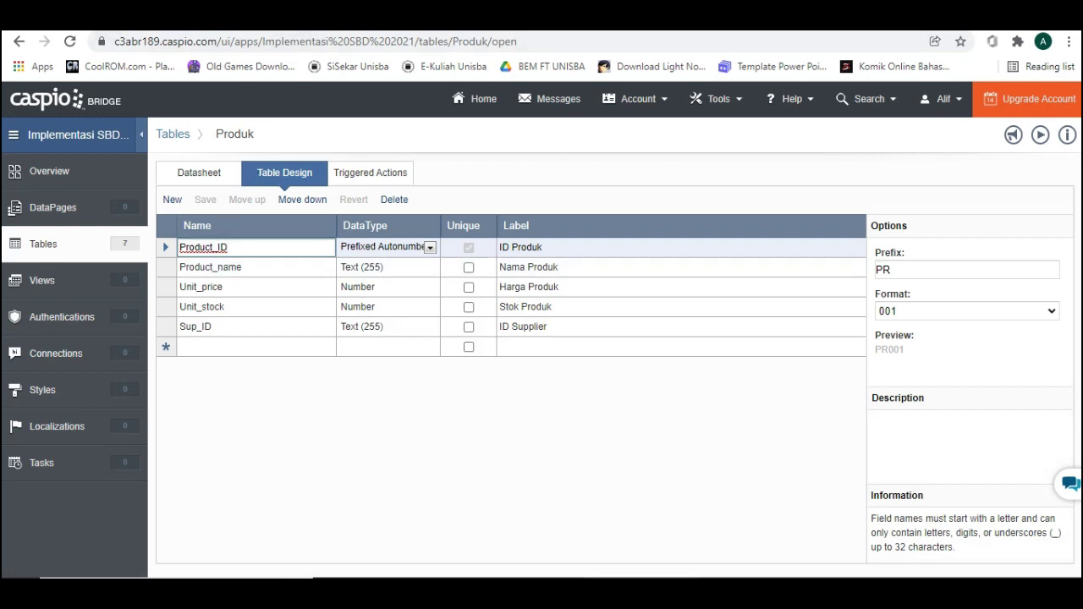
{"action": "left_click", "coordinate": [643, 17]}
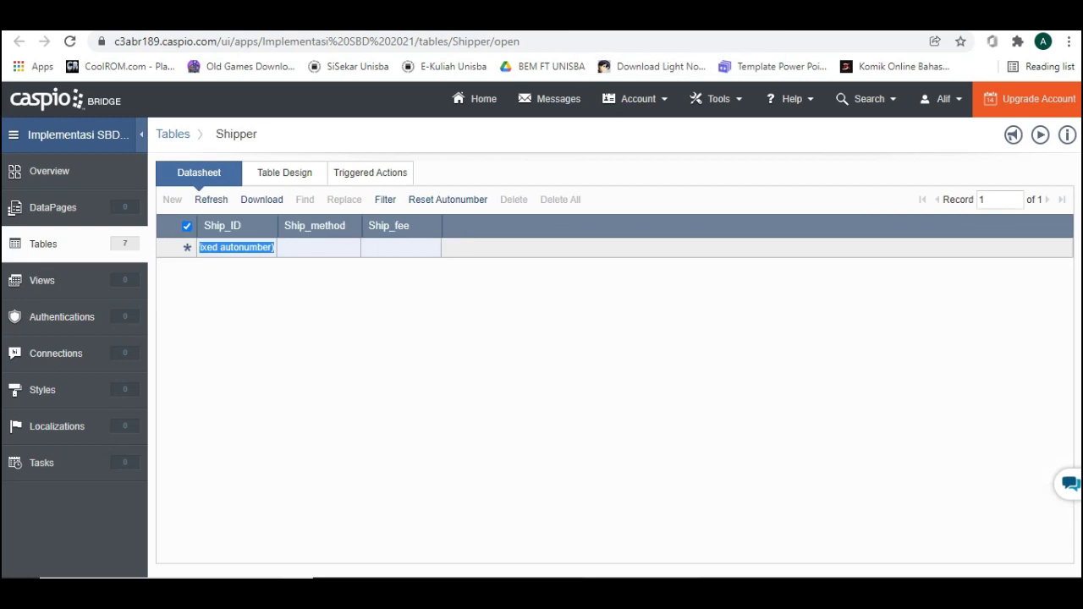
{"action": "left_click", "coordinate": [311, 175]}
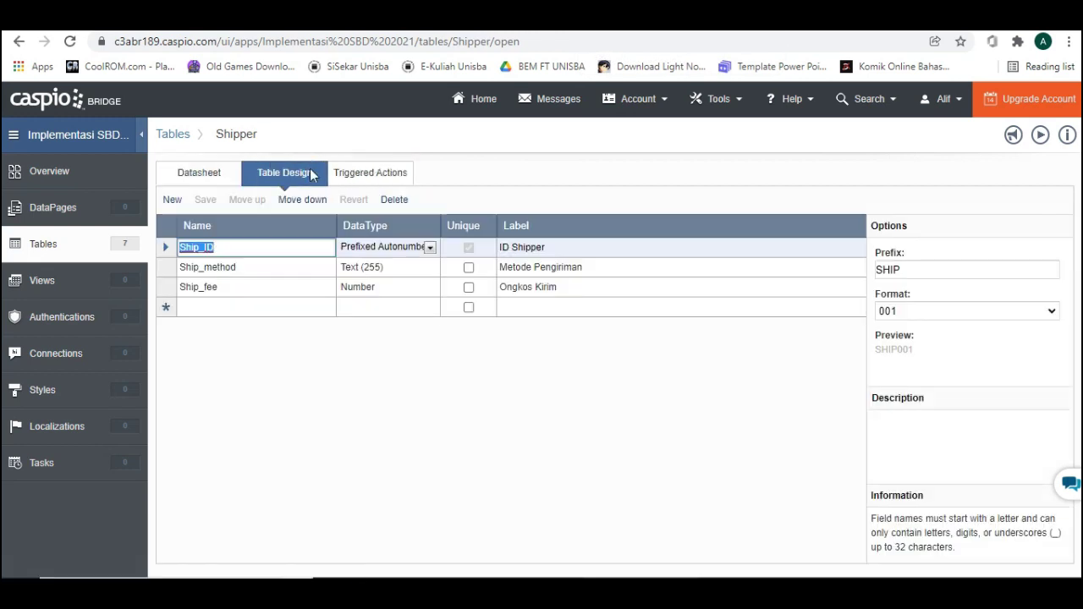
{"action": "left_click", "coordinate": [263, 352]}
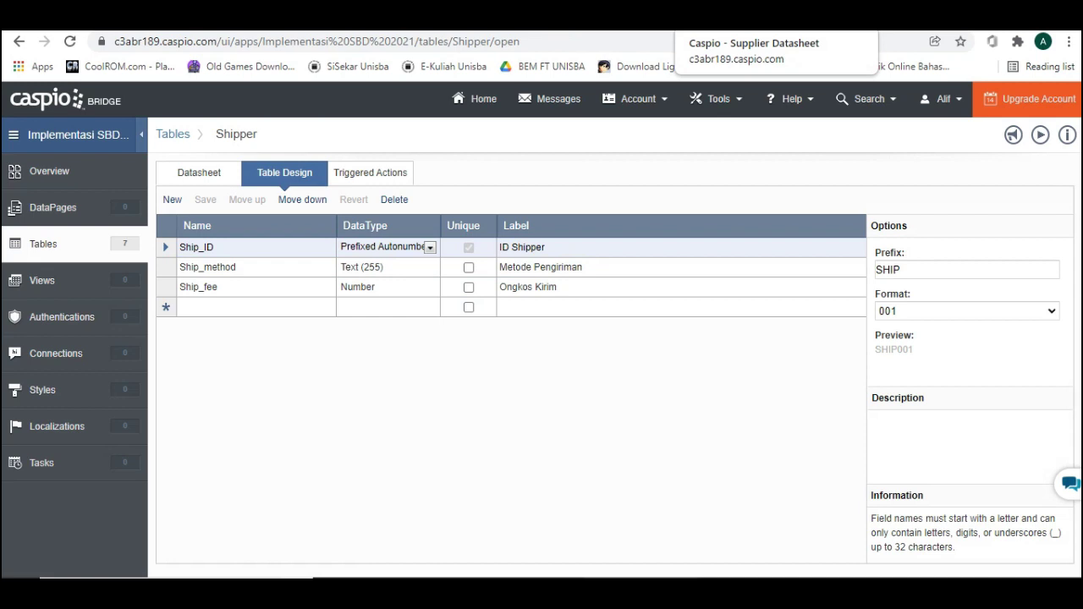
Examine the field names, data types, labels and autonumber options in the designs of the Supplier and Transaksi tables.
{"action": "left_click", "coordinate": [736, 17]}
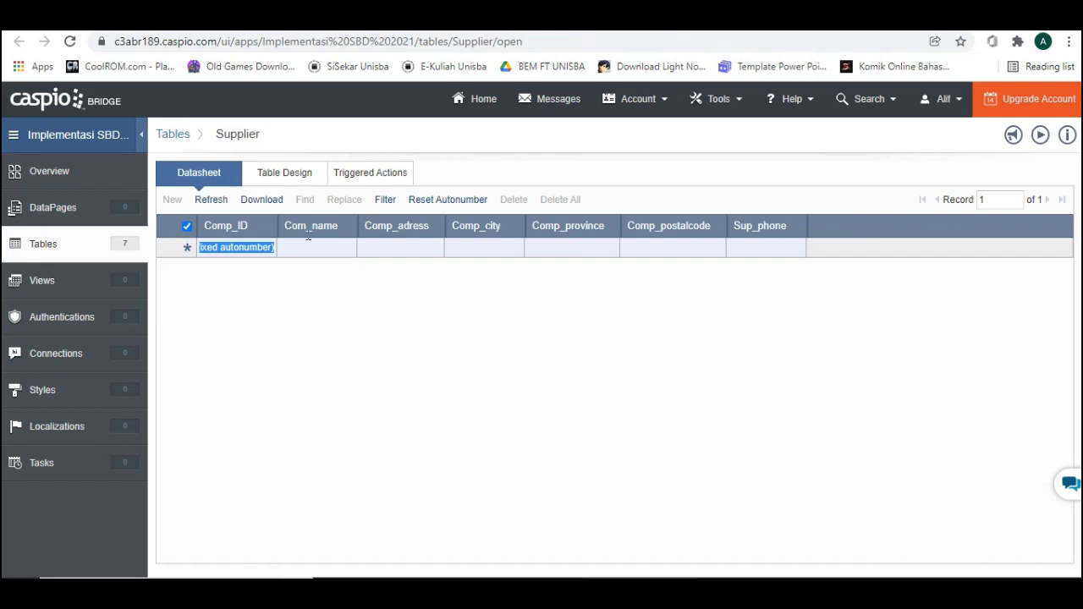
{"action": "left_click", "coordinate": [297, 182]}
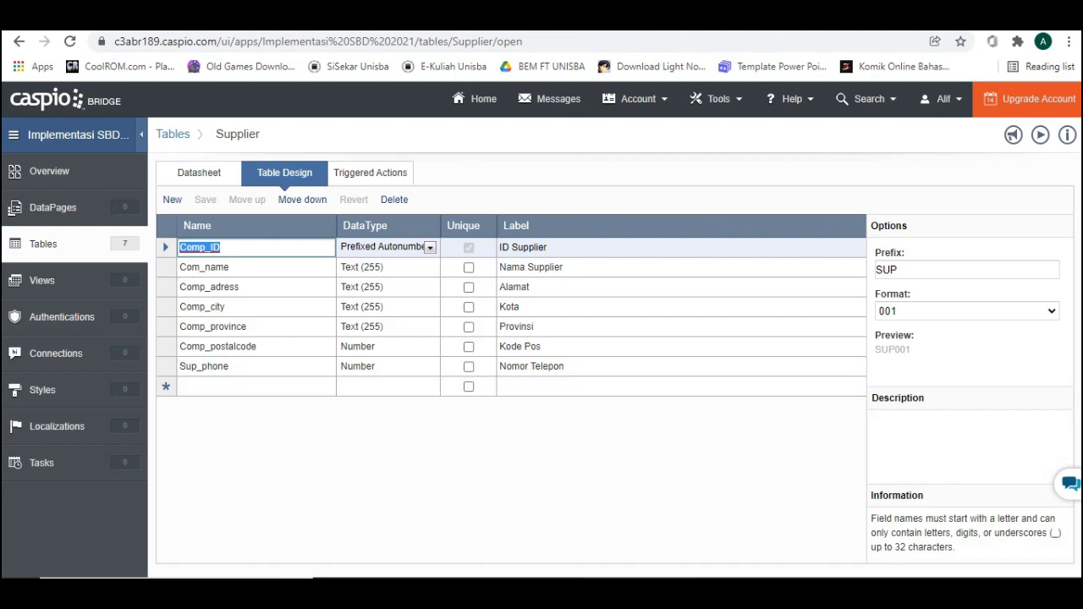
{"action": "left_click", "coordinate": [838, 17]}
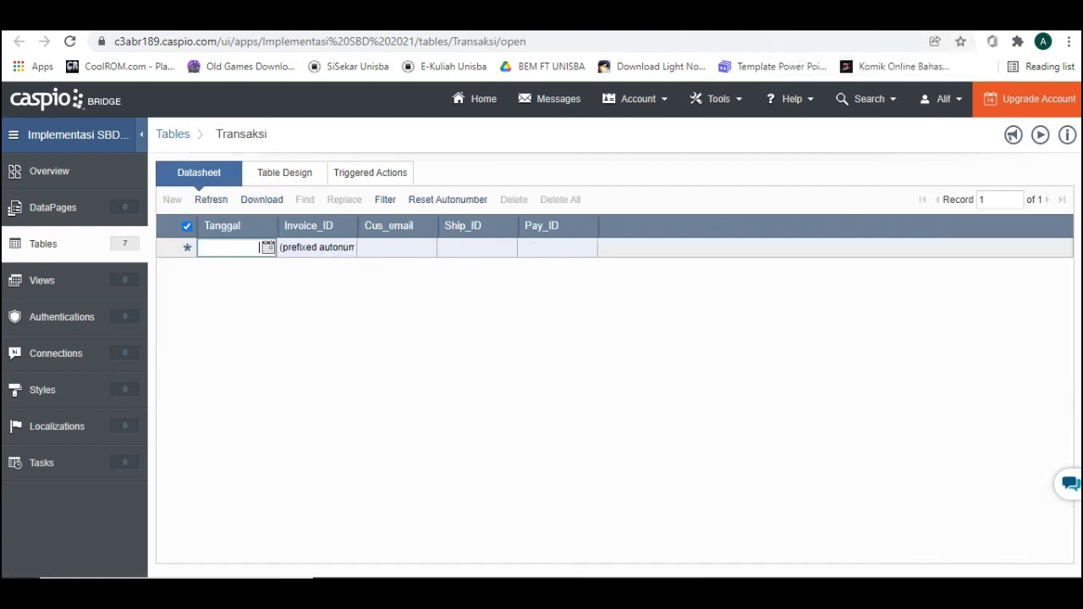
{"action": "left_click", "coordinate": [310, 175]}
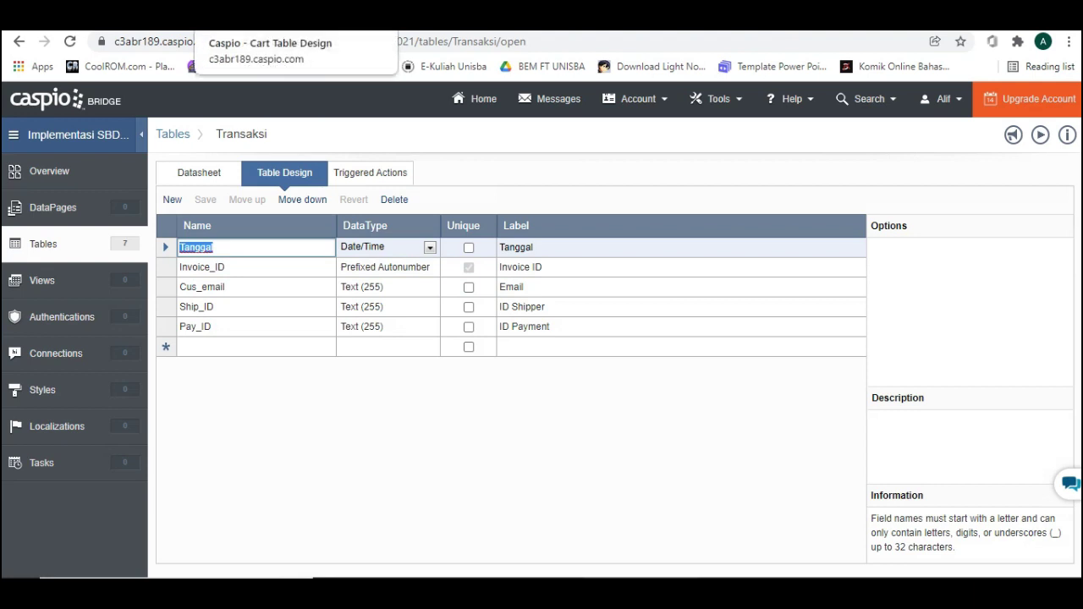
{"action": "left_click", "coordinate": [305, 424]}
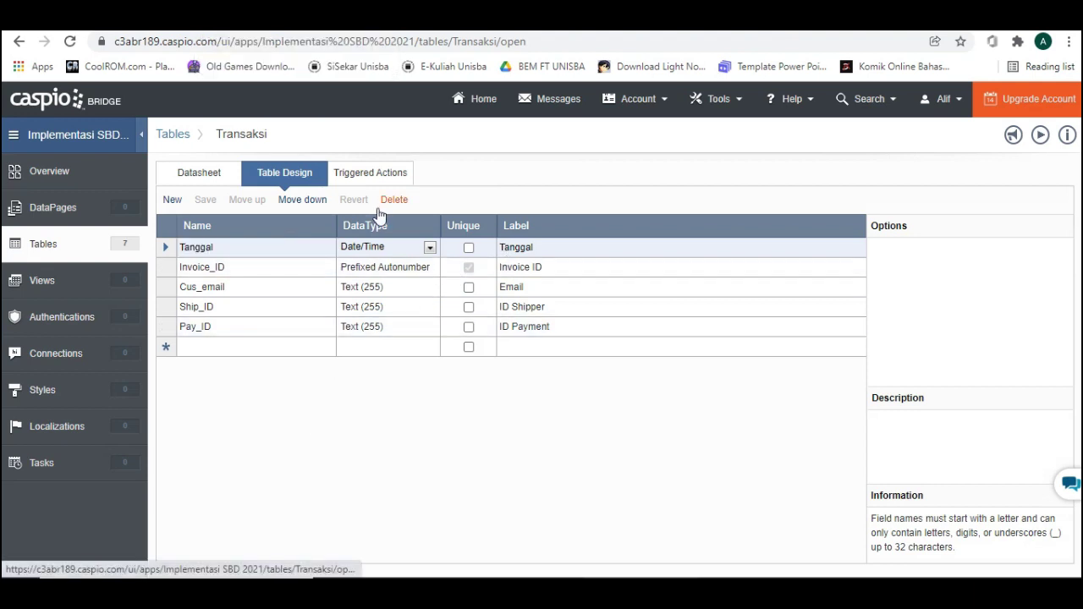
Go back through the open table designs, check the entity-relationship diagram and return to the app's list of tables.
{"action": "key", "text": "ctrl+Tab"}
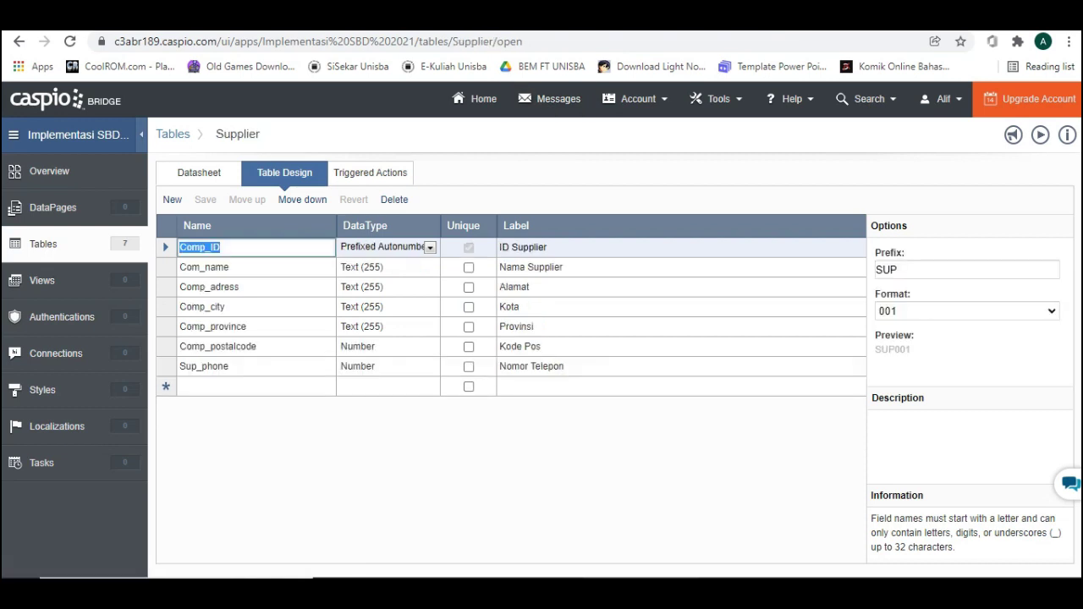
{"action": "key", "text": "ctrl+Tab"}
{"action": "key", "text": "ctrl+Tab"}
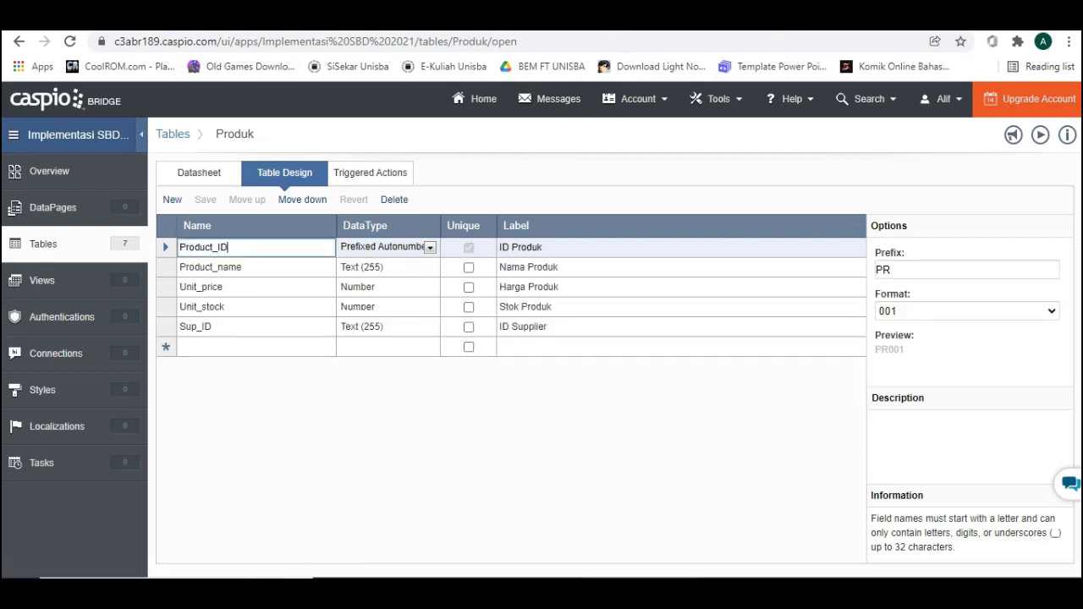
{"action": "key", "text": "ctrl+Tab"}
{"action": "key", "text": "ctrl+Tab"}
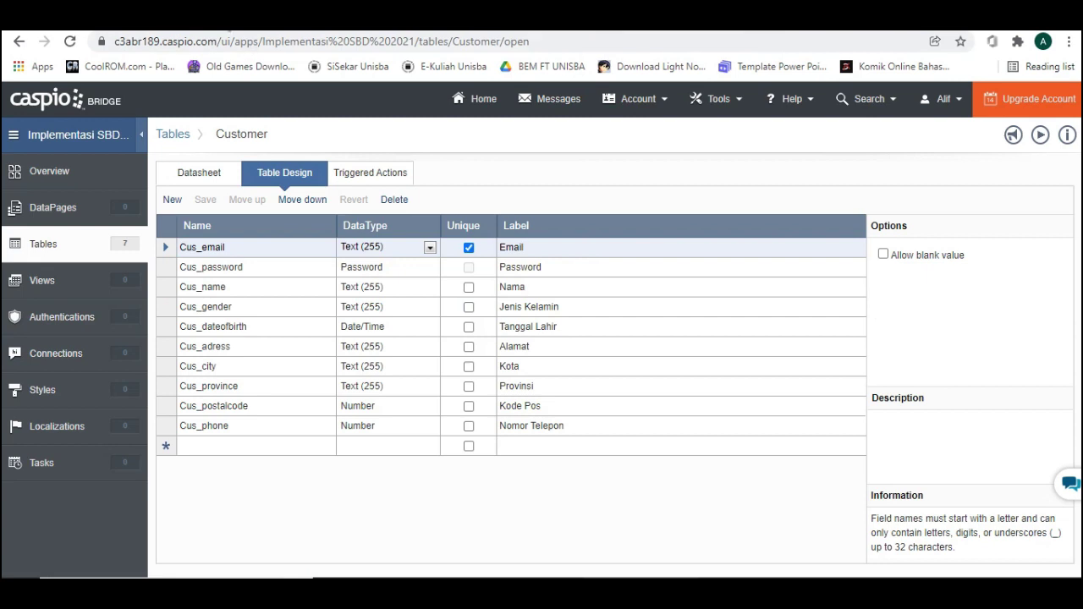
{"action": "key", "text": "ctrl+Tab"}
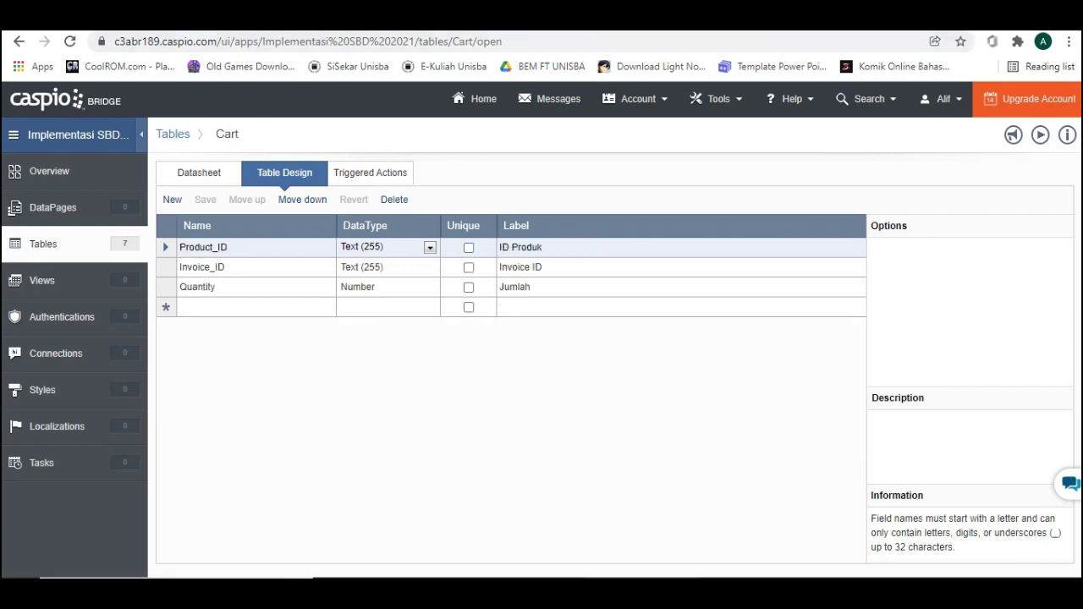
{"action": "key", "text": "ctrl+Tab"}
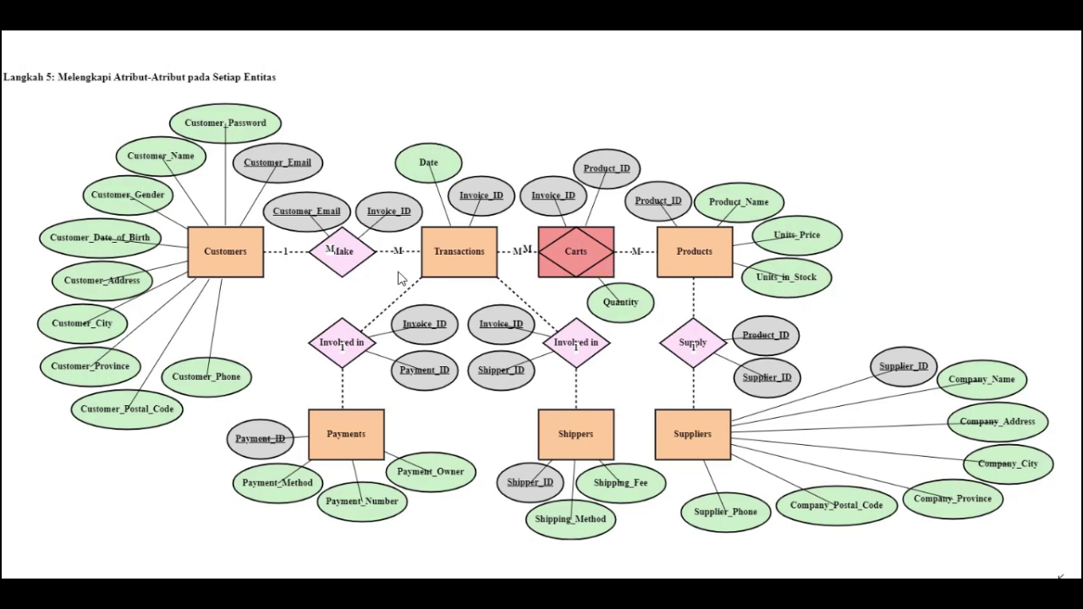
{"action": "key", "text": "alt+Tab"}
{"action": "left_click", "coordinate": [365, 244]}
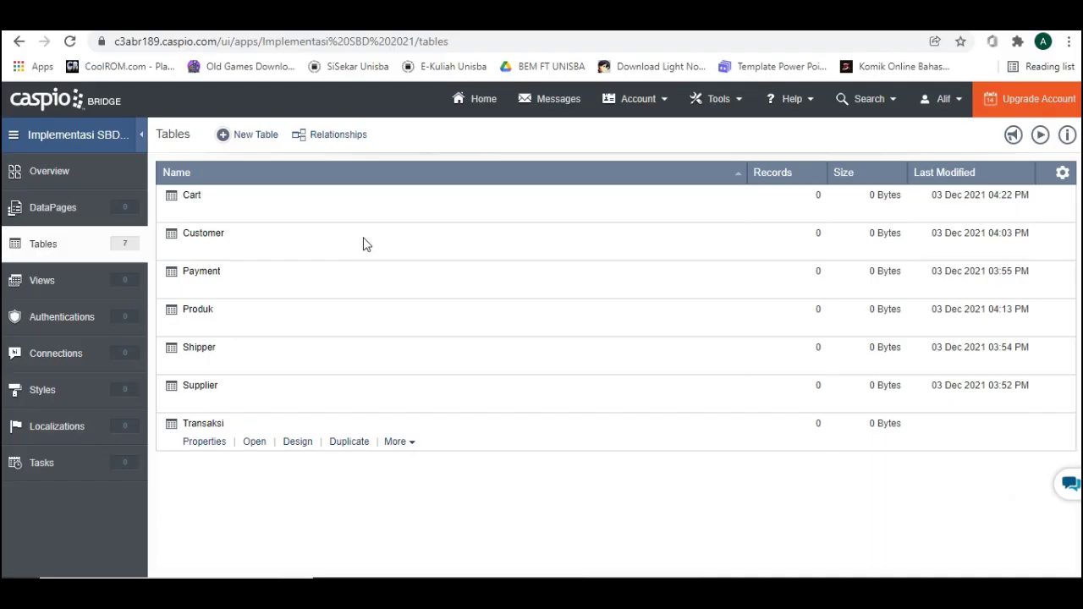
Open the table relationships and add Cart, Customer, Payment, Produk, Shipper, Supplier and Transaksi to the layout.
{"action": "left_click", "coordinate": [333, 138]}
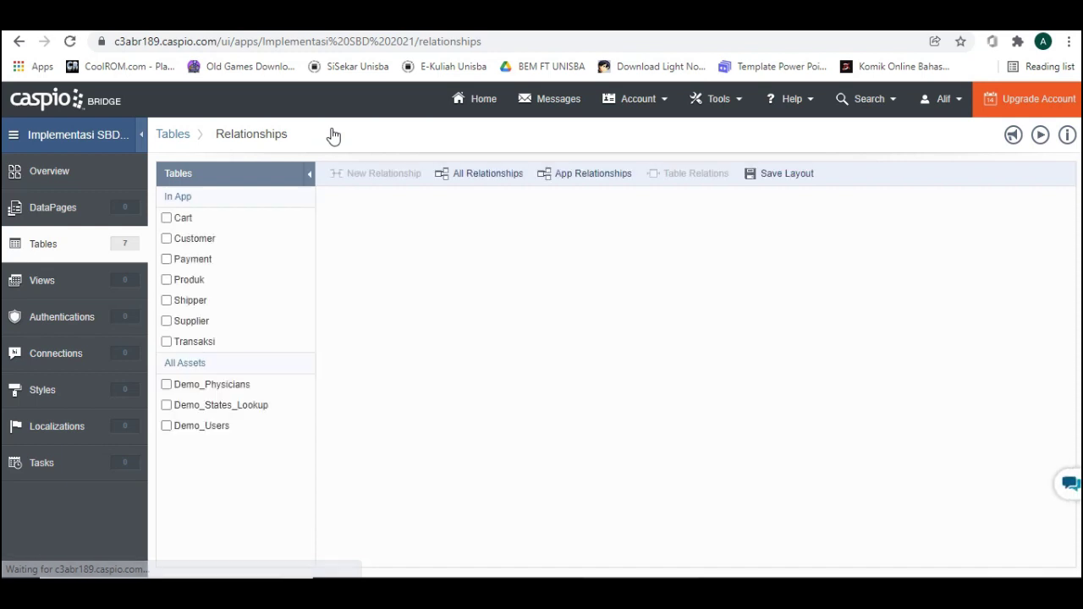
{"action": "left_click", "coordinate": [167, 218]}
{"action": "left_click", "coordinate": [167, 240]}
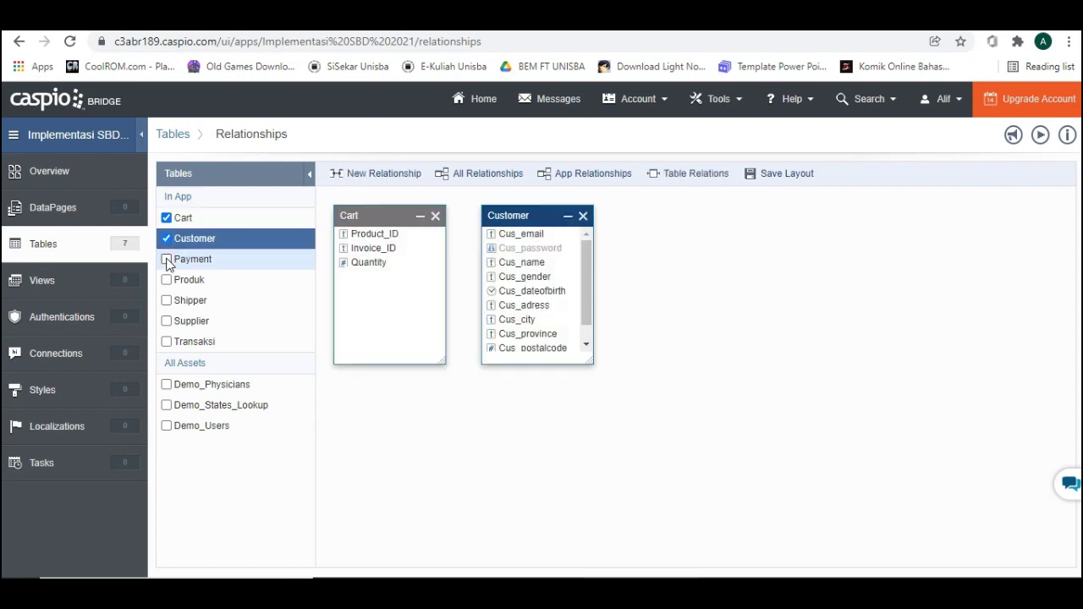
{"action": "left_click", "coordinate": [167, 260]}
{"action": "left_click", "coordinate": [167, 281]}
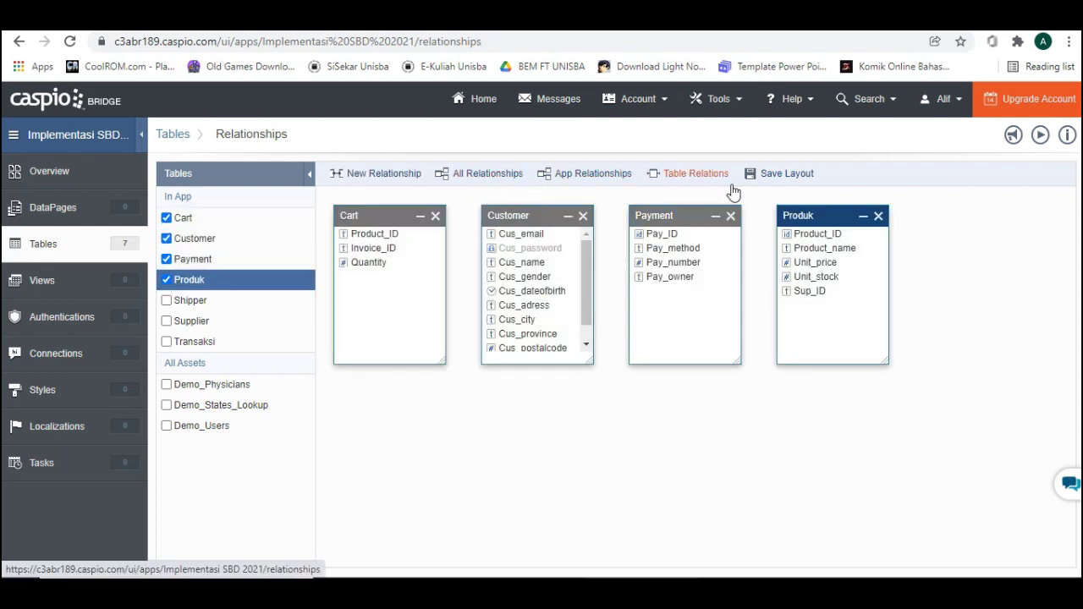
{"action": "left_click", "coordinate": [167, 301]}
{"action": "left_click", "coordinate": [166, 322]}
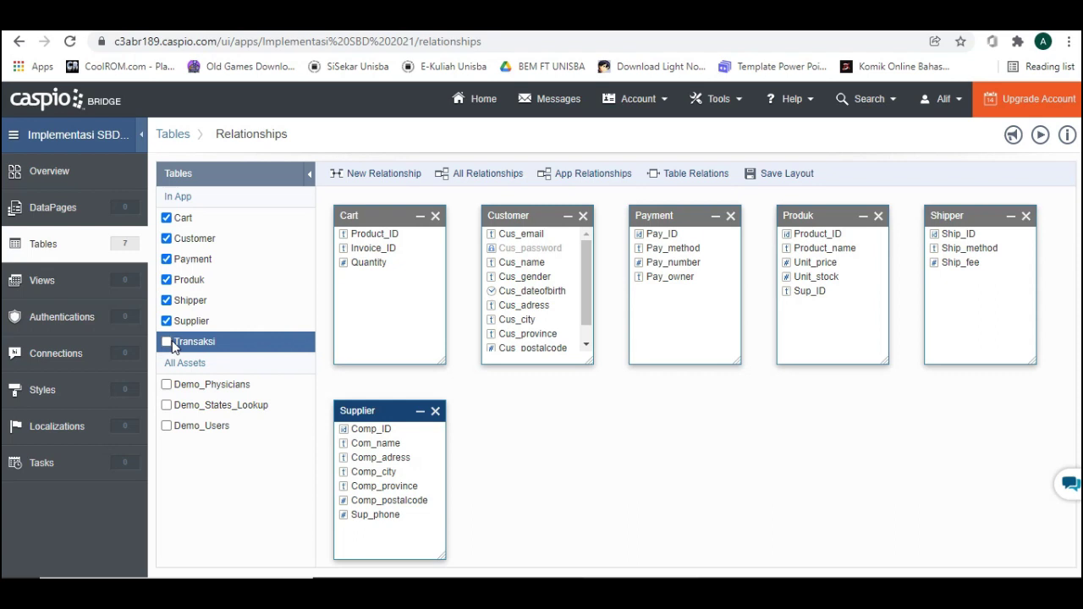
{"action": "left_click", "coordinate": [170, 344]}
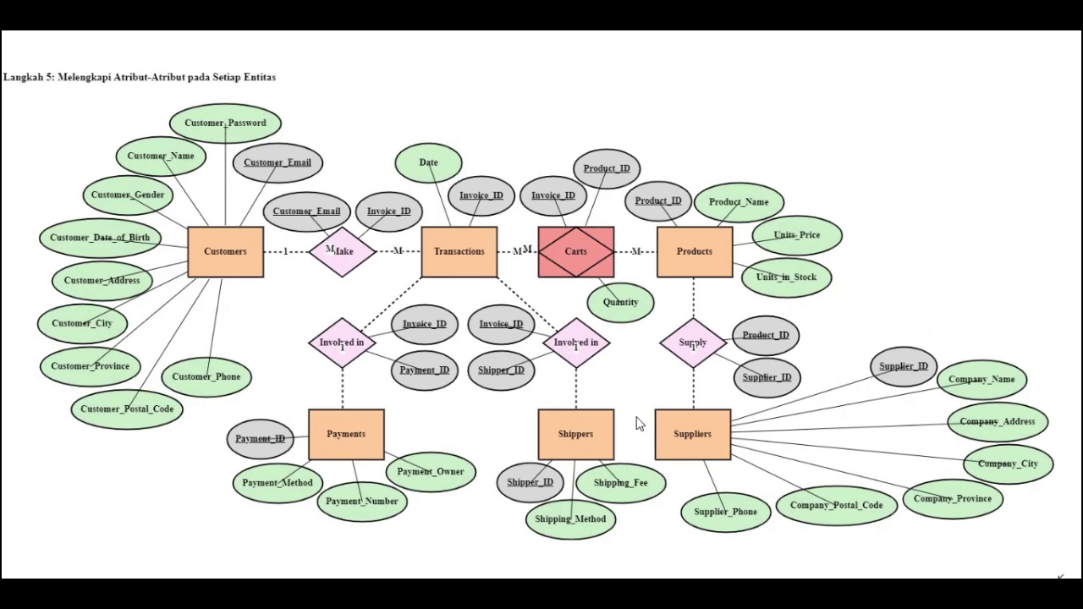
Set up a relationship from Customer's Cus_email to Transaksi's Cus_email, with Cus_name as the display value used on DataPages.
{"action": "key", "text": "alt+Tab"}
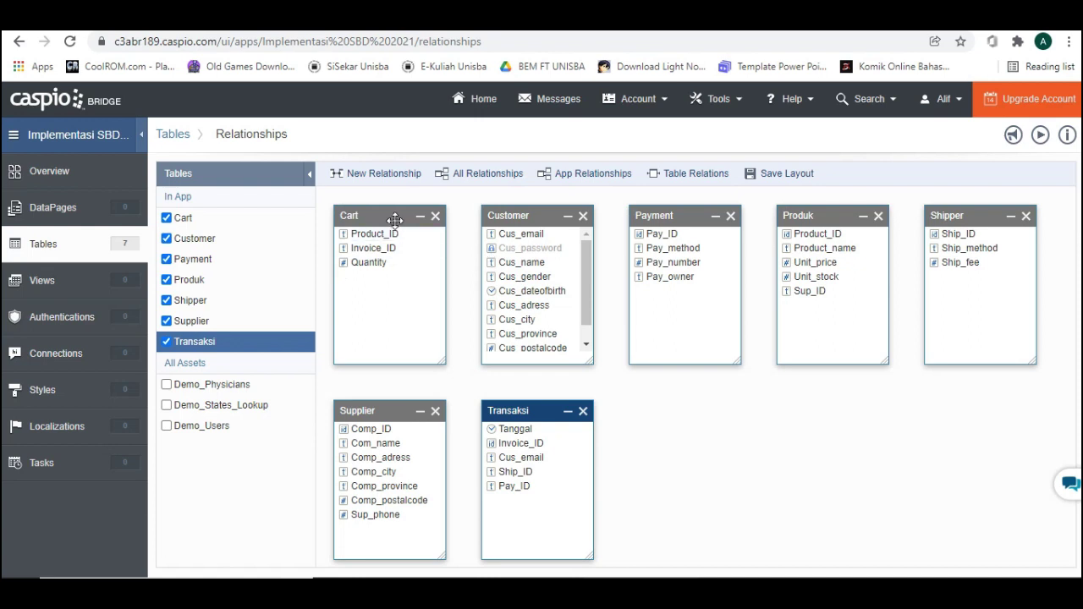
{"action": "left_click", "coordinate": [506, 276]}
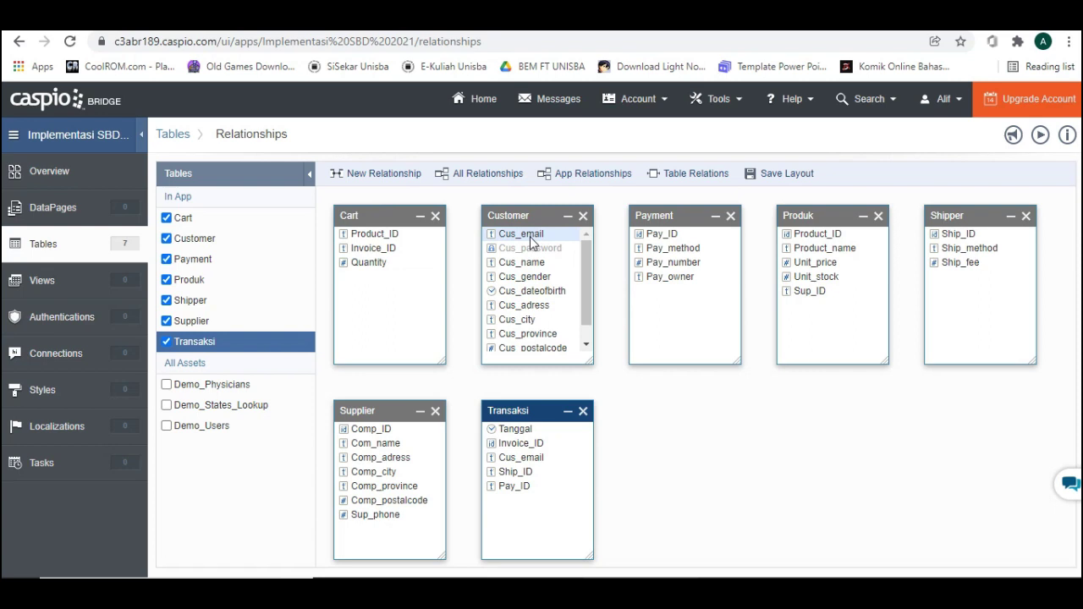
{"action": "left_click_drag", "start_coordinate": [536, 294], "coordinate": [528, 457]}
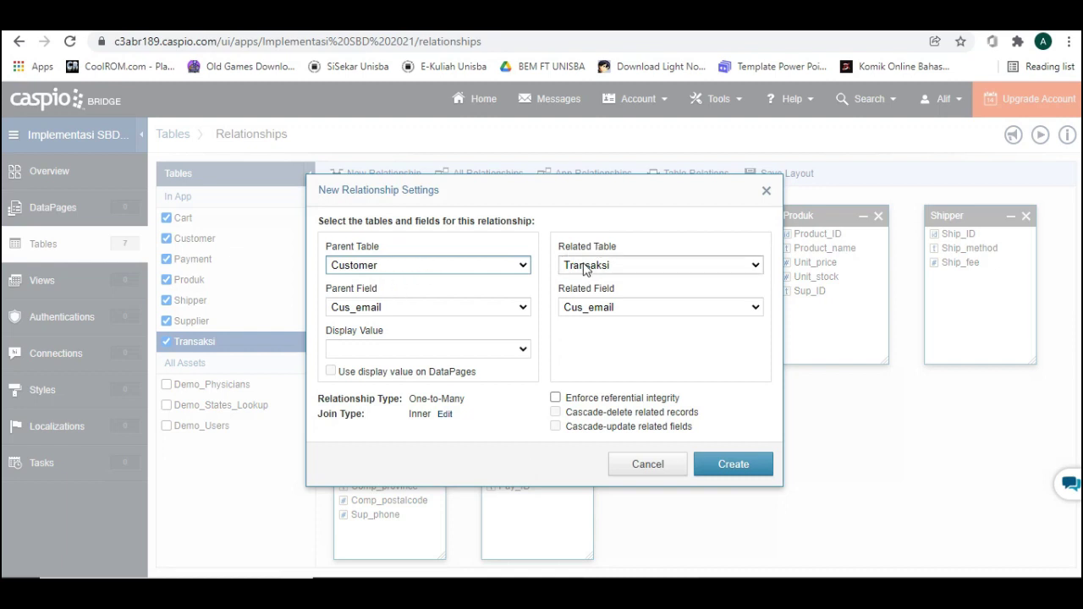
{"action": "left_click", "coordinate": [523, 349]}
{"action": "left_click", "coordinate": [445, 392]}
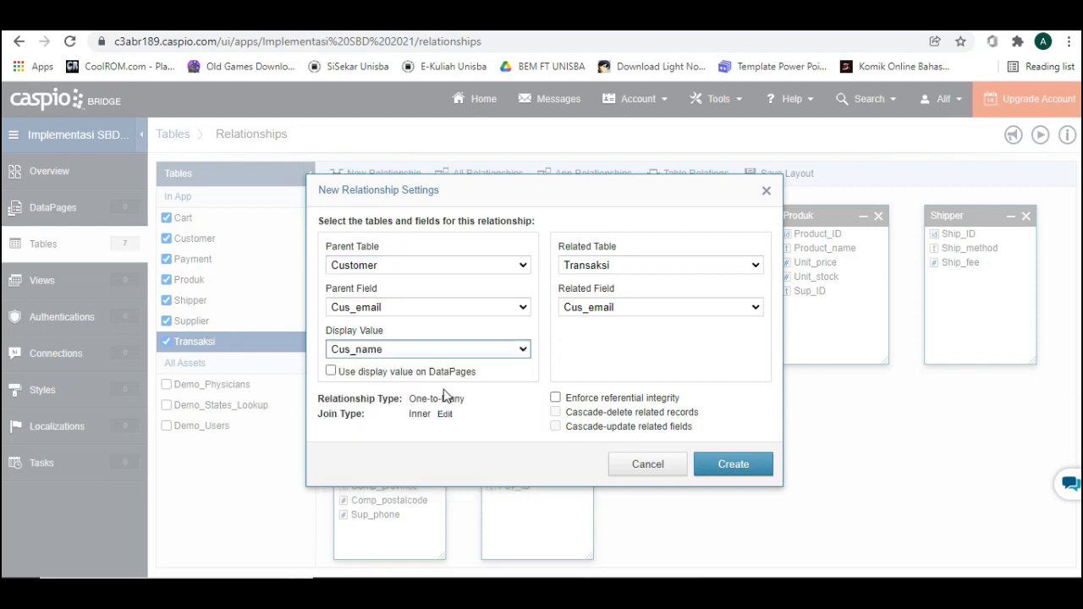
{"action": "left_click", "coordinate": [331, 372]}
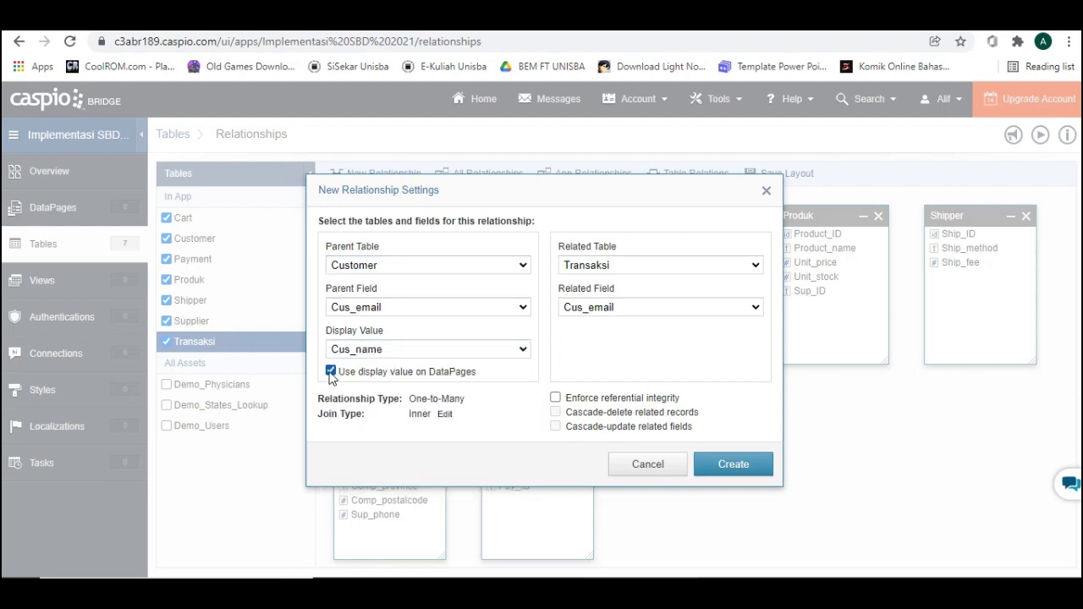
Enforce referential integrity with cascade-delete and cascade-update, keep Cus_name as the display value, and create the Customer–Transaksi relationship.
{"action": "left_click", "coordinate": [555, 397]}
{"action": "left_click", "coordinate": [556, 412]}
{"action": "left_click", "coordinate": [555, 426]}
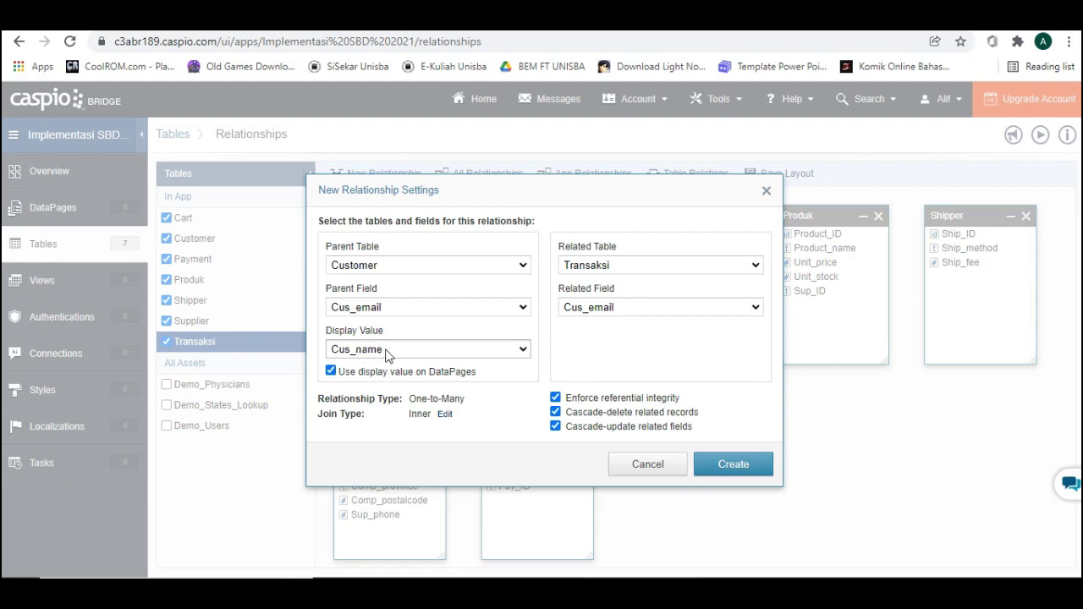
{"action": "left_click", "coordinate": [522, 350]}
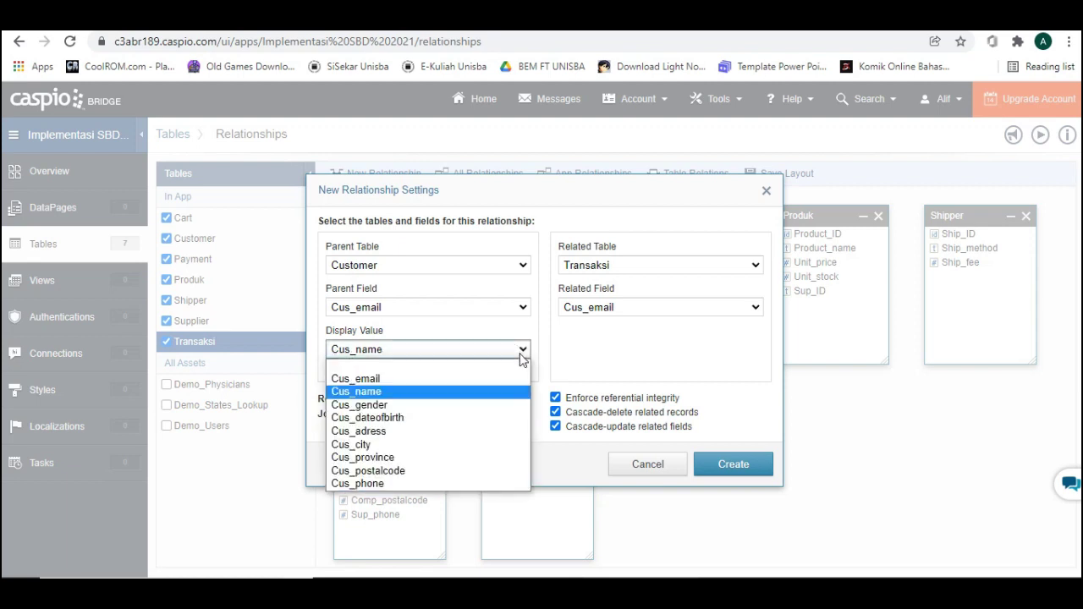
{"action": "left_click", "coordinate": [395, 392]}
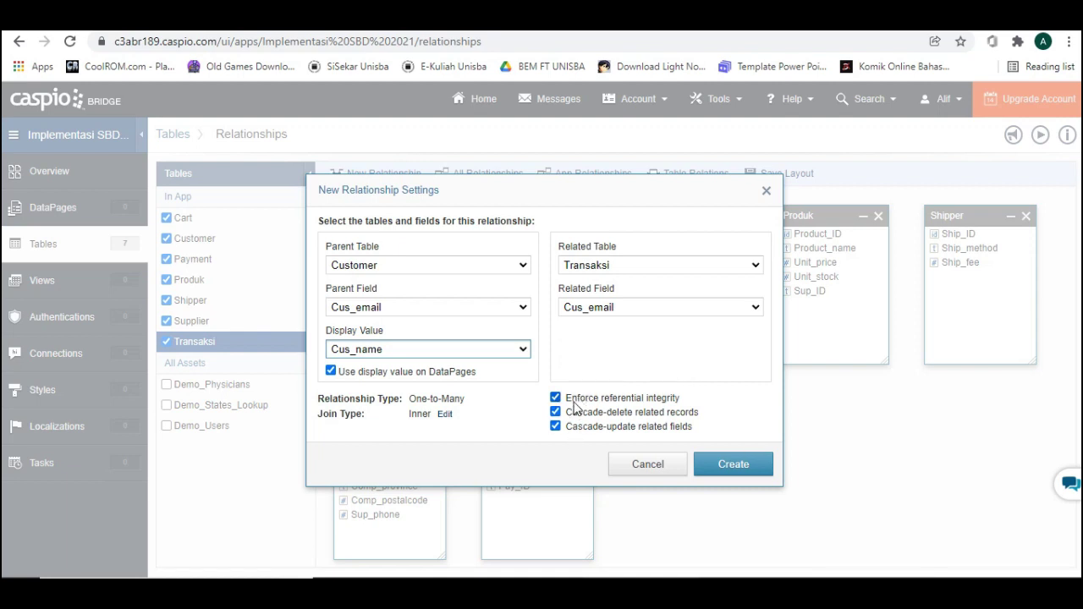
{"action": "left_click", "coordinate": [713, 465]}
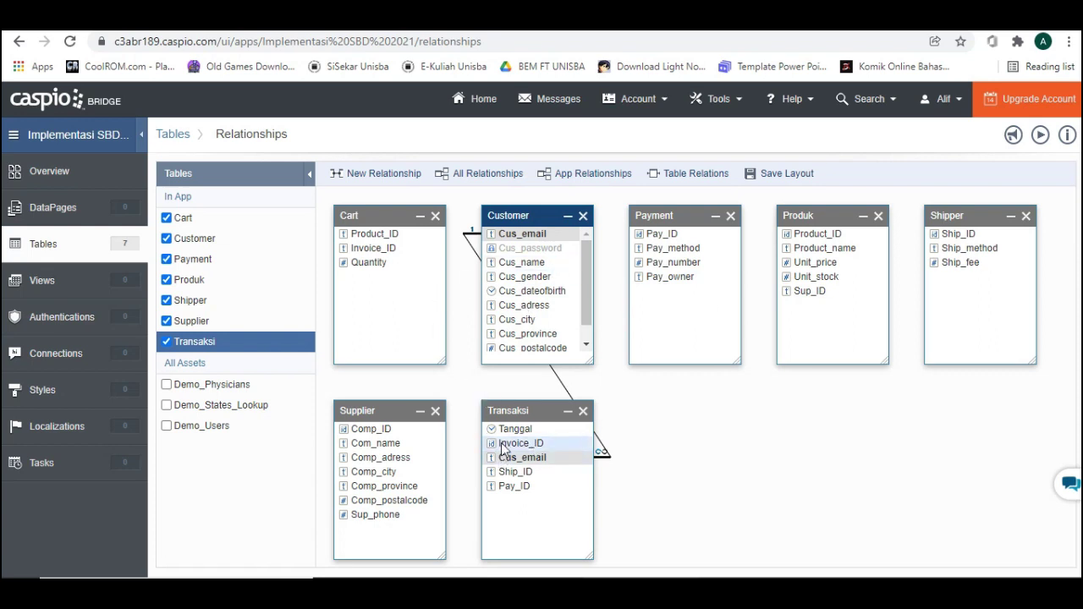
Create a relationship from Transaksi's Invoice_ID to Cart's Invoice_ID, displaying Invoice_ID on DataPages and enforcing referential integrity with cascading.
{"action": "left_click_drag", "start_coordinate": [505, 448], "coordinate": [385, 253]}
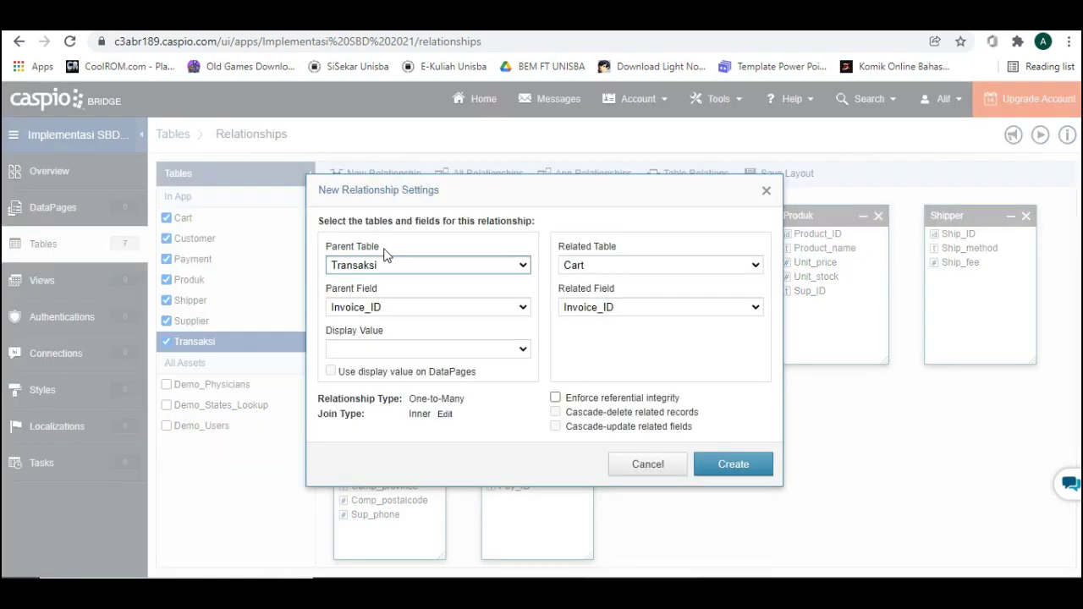
{"action": "left_click", "coordinate": [523, 354]}
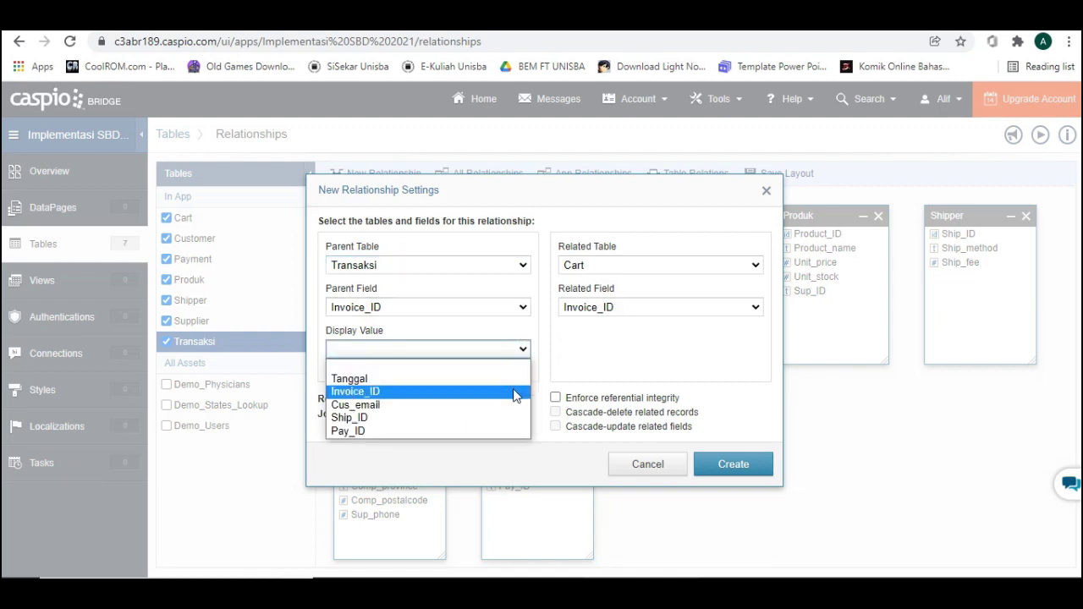
{"action": "left_click", "coordinate": [513, 394]}
{"action": "left_click", "coordinate": [331, 372]}
{"action": "left_click", "coordinate": [556, 398]}
{"action": "left_click", "coordinate": [556, 427]}
{"action": "left_click", "coordinate": [555, 412]}
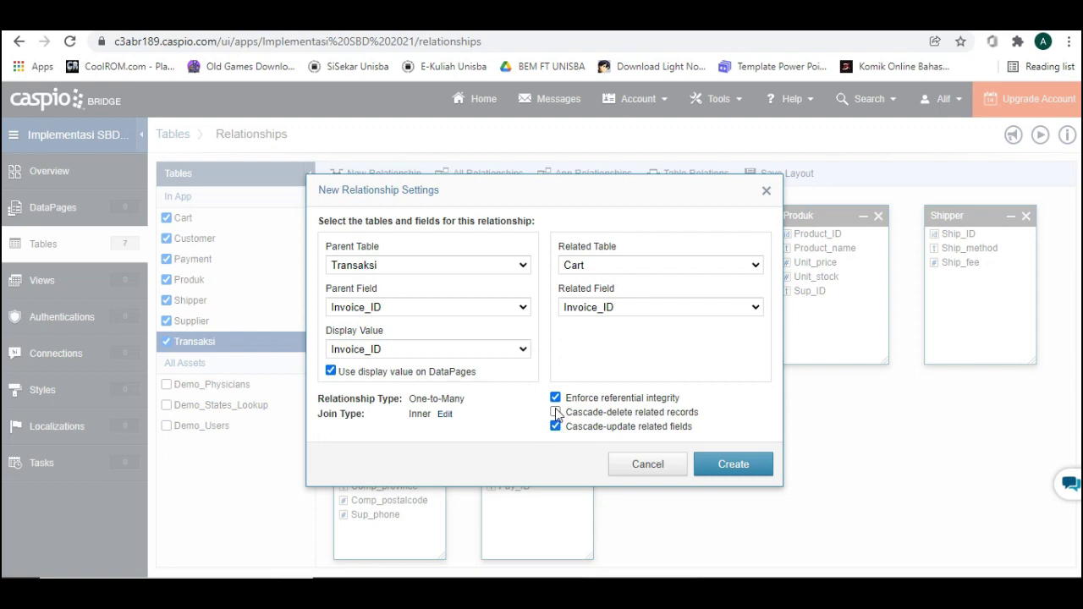
{"action": "left_click", "coordinate": [730, 467]}
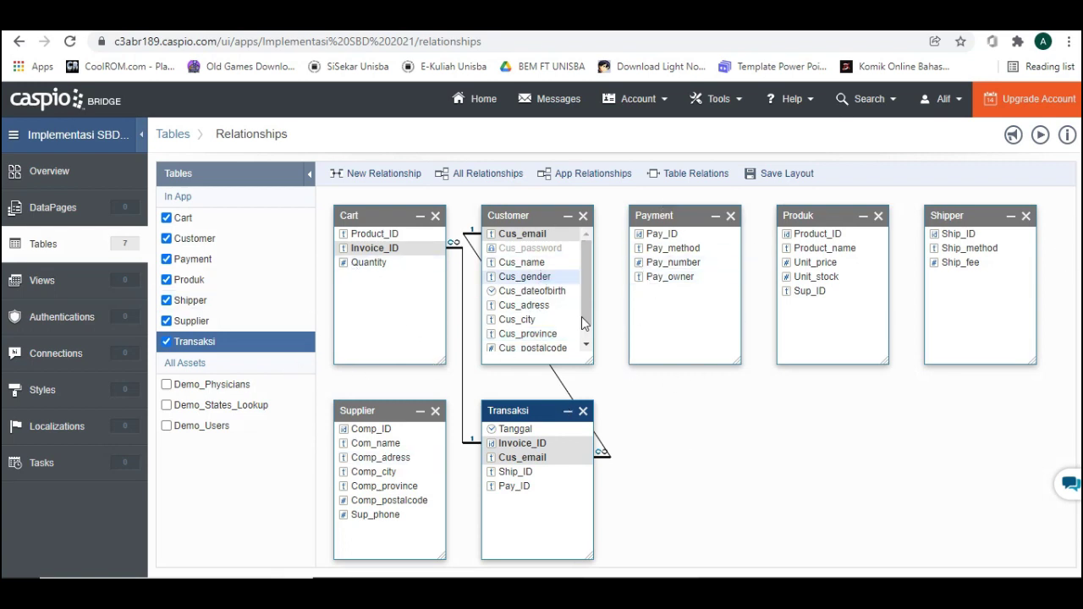
Create relationships linking Transaksi and Payment through Pay_ID, and Produk and Cart through Product_ID.
{"action": "left_click_drag", "start_coordinate": [513, 486], "coordinate": [662, 234]}
{"action": "left_click", "coordinate": [730, 462]}
{"action": "left_click_drag", "start_coordinate": [787, 233], "coordinate": [375, 234]}
{"action": "left_click", "coordinate": [731, 462]}
Create relationships linking Shipper and Transaksi through Ship_ID, and Supplier's Comp_ID to Produk's Sup_ID.
{"action": "left_click_drag", "start_coordinate": [959, 234], "coordinate": [515, 472]}
{"action": "left_click", "coordinate": [730, 462]}
{"action": "left_click_drag", "start_coordinate": [370, 429], "coordinate": [809, 291]}
{"action": "left_click", "coordinate": [733, 464]}
Line up Cart, Produk and Supplier in a row to the right of Transaksi, and place Shipper on its left.
{"action": "left_click_drag", "start_coordinate": [356, 216], "coordinate": [650, 392]}
{"action": "left_click_drag", "start_coordinate": [813, 216], "coordinate": [814, 392]}
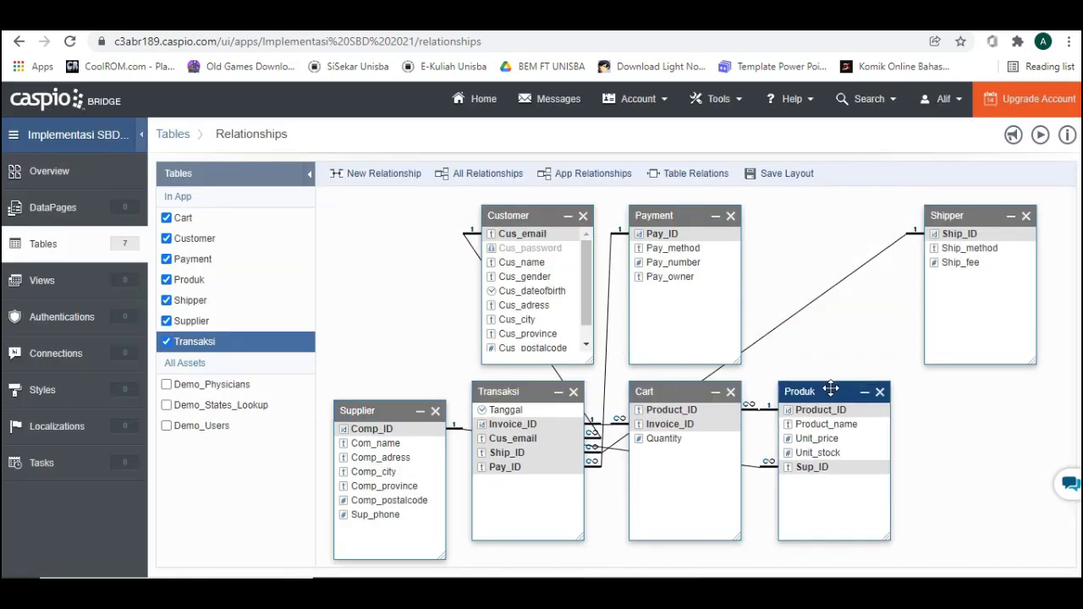
{"action": "left_click_drag", "start_coordinate": [355, 411], "coordinate": [954, 397]}
{"action": "left_click_drag", "start_coordinate": [973, 216], "coordinate": [373, 391]}
Place Customer above Shipper and Payment below Cart, raise Transaksi, Cart, Produk and Supplier beside them, and save the layout.
{"action": "left_click_drag", "start_coordinate": [551, 215], "coordinate": [393, 227]}
{"action": "left_click_drag", "start_coordinate": [524, 392], "coordinate": [525, 243]}
{"action": "left_click_drag", "start_coordinate": [677, 216], "coordinate": [531, 428]}
{"action": "left_click_drag", "start_coordinate": [677, 392], "coordinate": [667, 207]}
{"action": "left_click_drag", "start_coordinate": [820, 385], "coordinate": [810, 201]}
{"action": "left_click_drag", "start_coordinate": [957, 397], "coordinate": [953, 264]}
{"action": "left_click_drag", "start_coordinate": [521, 423], "coordinate": [659, 372]}
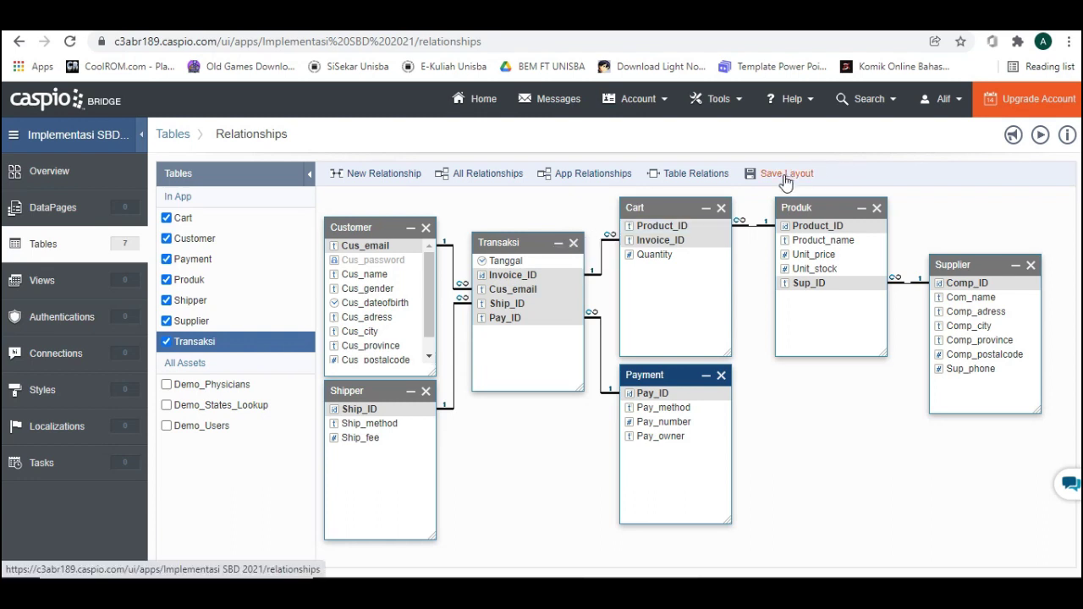
{"action": "left_click", "coordinate": [786, 179]}
Return to the list of tables and open the app's Views section.
{"action": "left_click", "coordinate": [178, 142]}
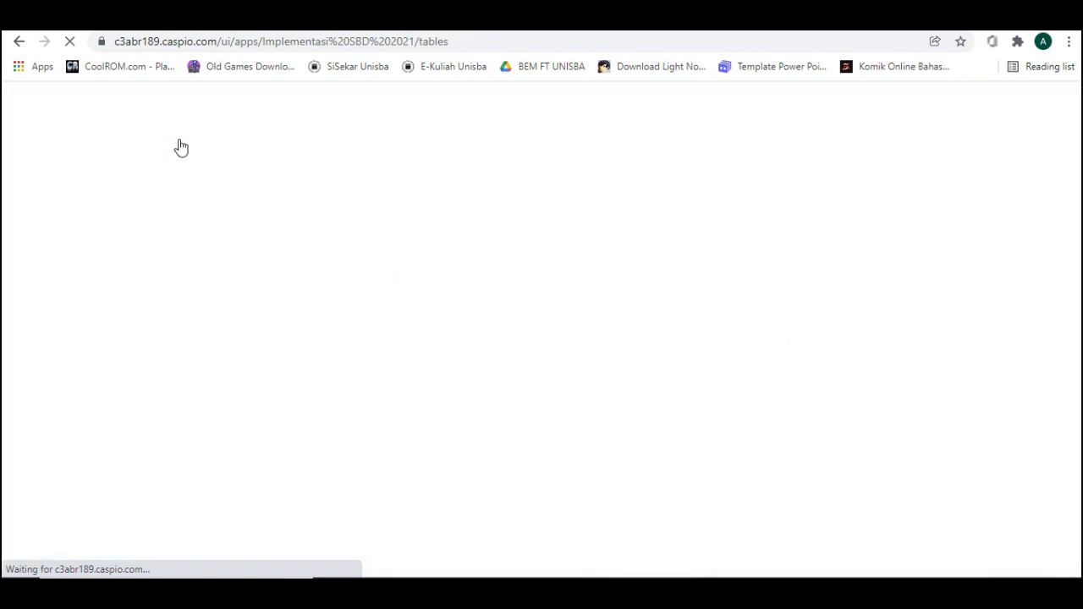
{"action": "mouse_move", "coordinate": [510, 244]}
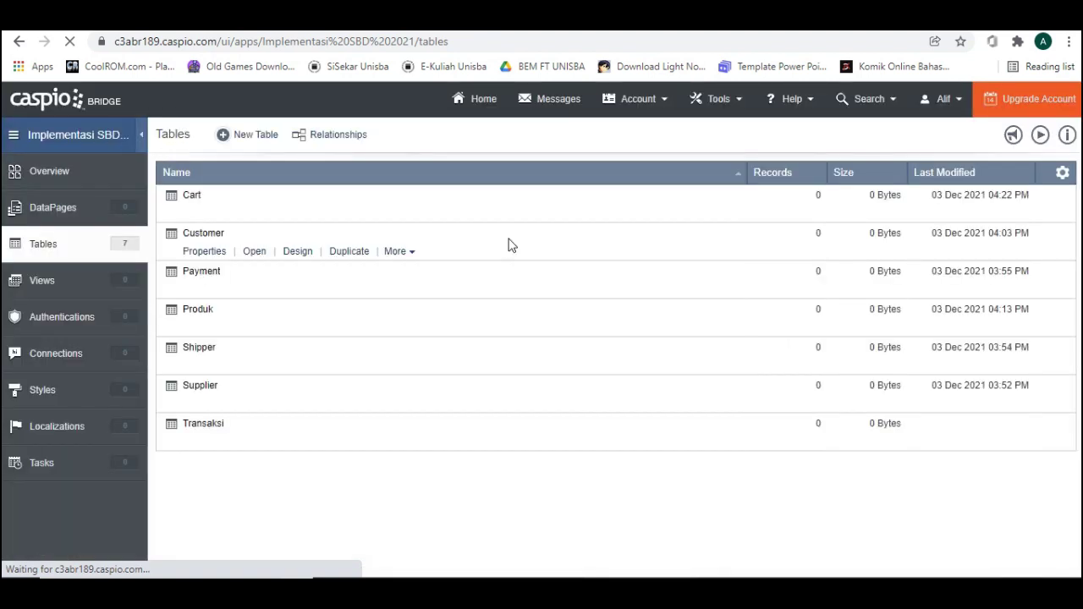
{"action": "mouse_move", "coordinate": [280, 206]}
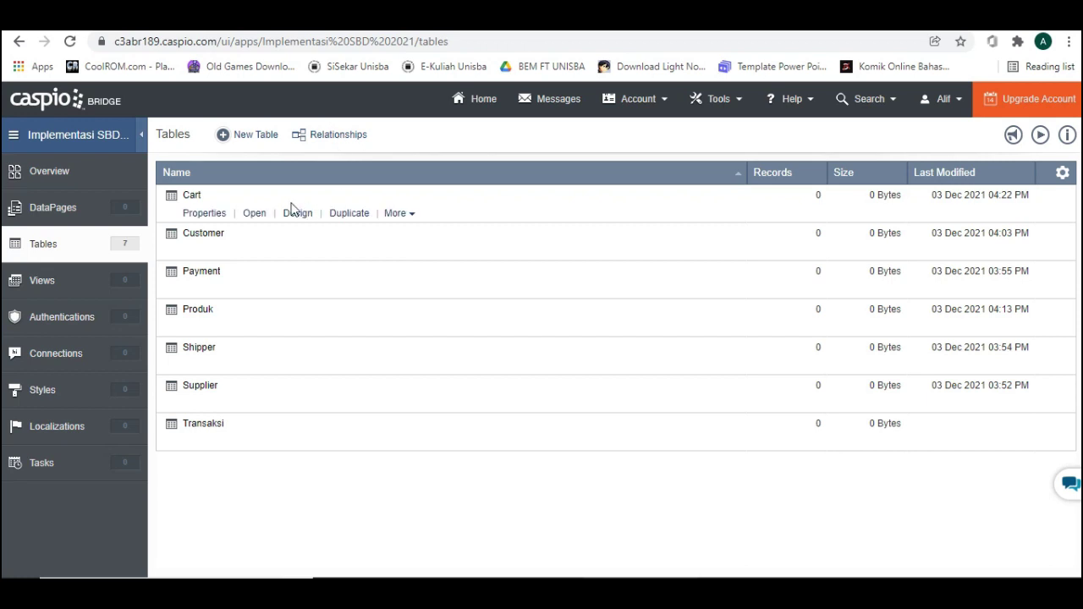
{"action": "left_click", "coordinate": [61, 292]}
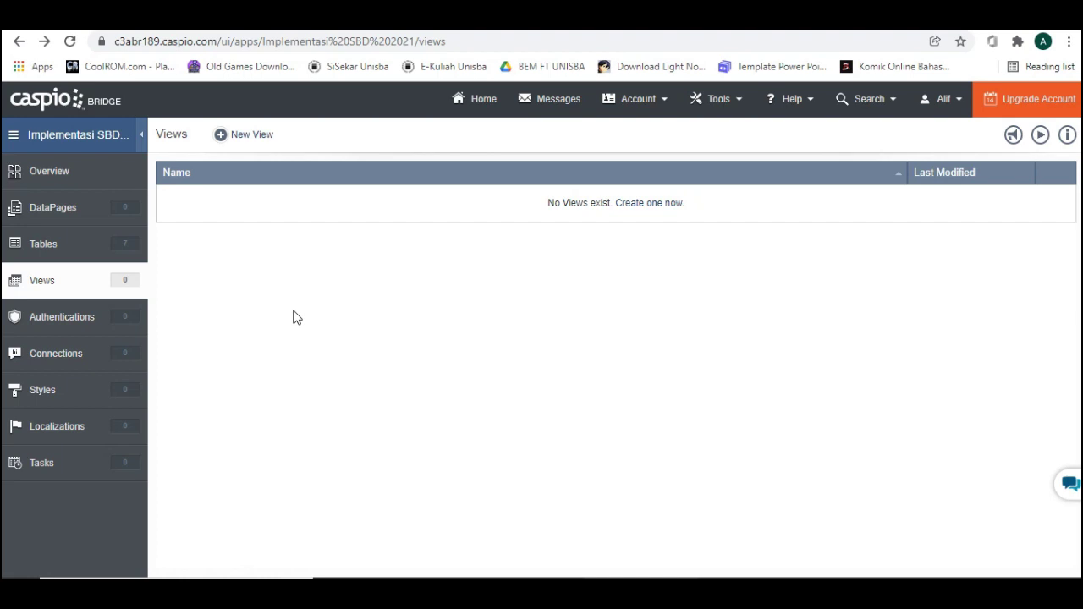
Start a new view named View_Cart and add the Cart and Produk tables to it.
{"action": "left_click", "coordinate": [246, 138]}
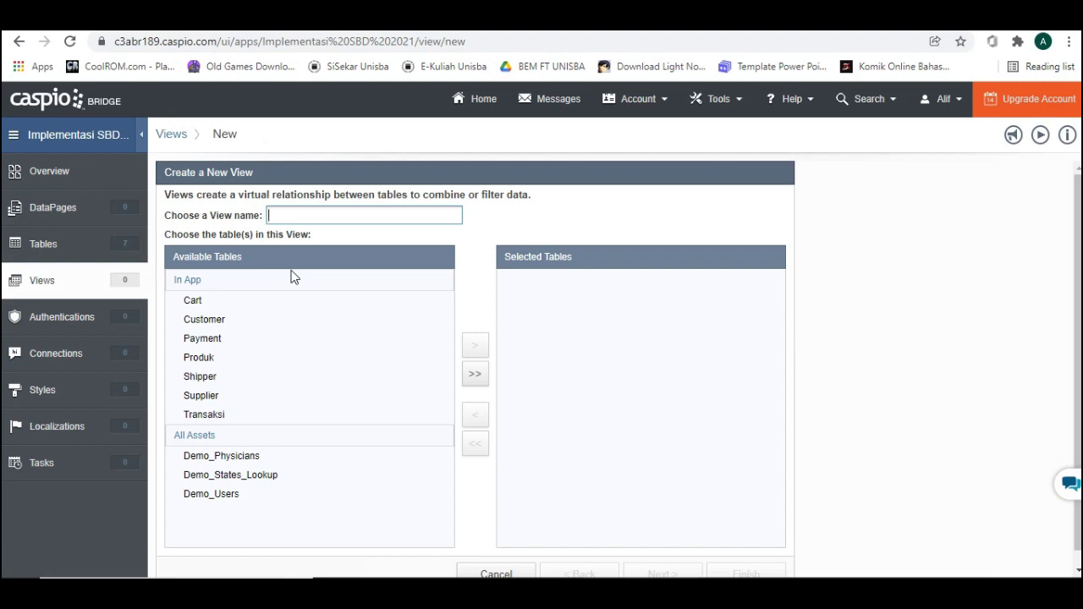
{"action": "type", "text": "Vie"}
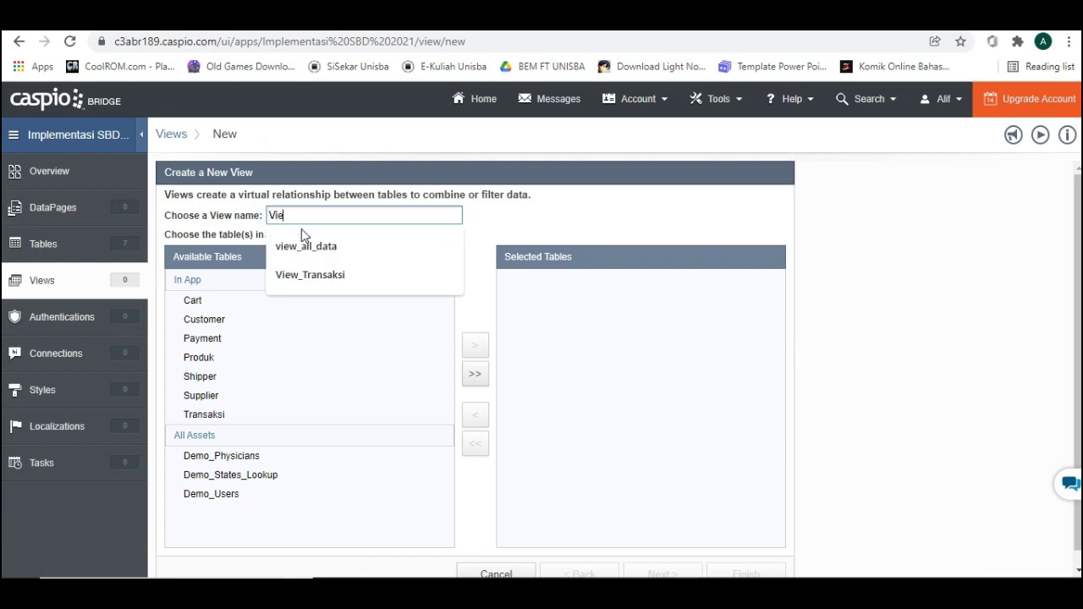
{"action": "type", "text": "w_Cart"}
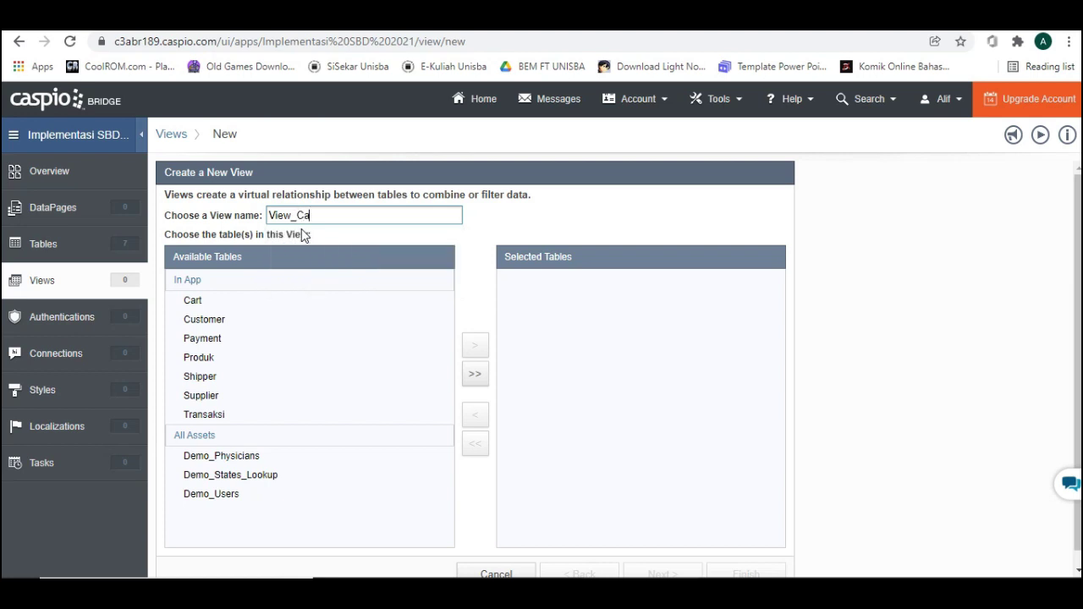
{"action": "left_click", "coordinate": [195, 301]}
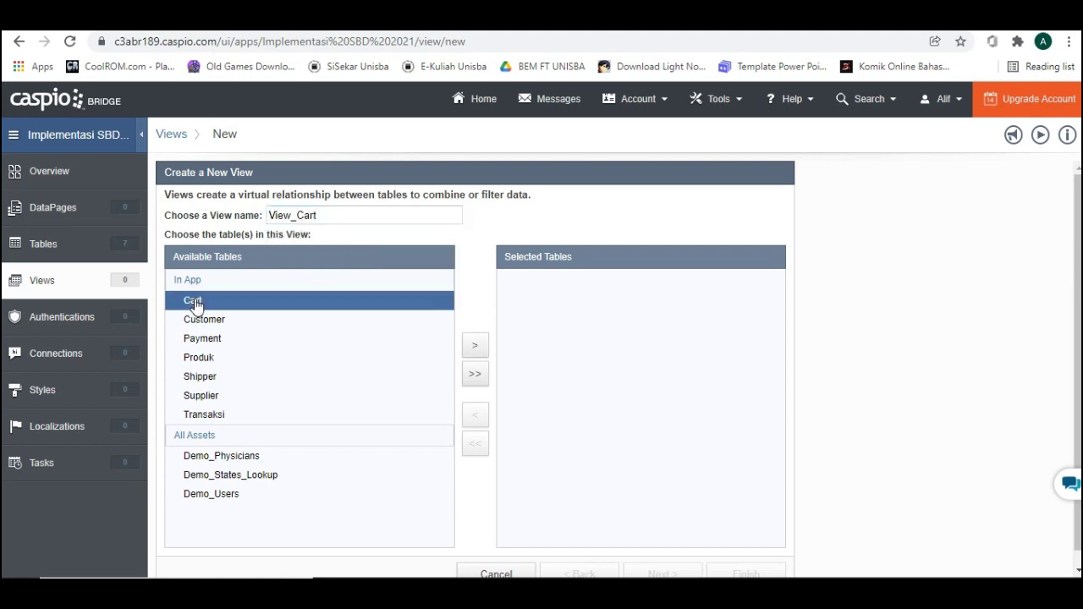
{"action": "left_click", "coordinate": [471, 353]}
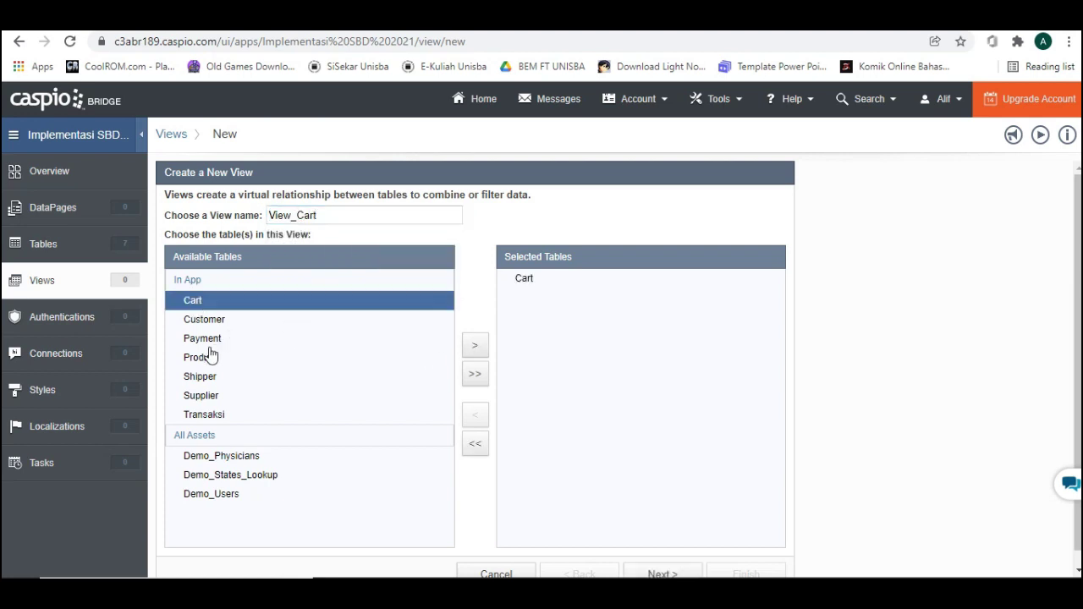
{"action": "left_click", "coordinate": [202, 359]}
{"action": "left_click", "coordinate": [470, 352]}
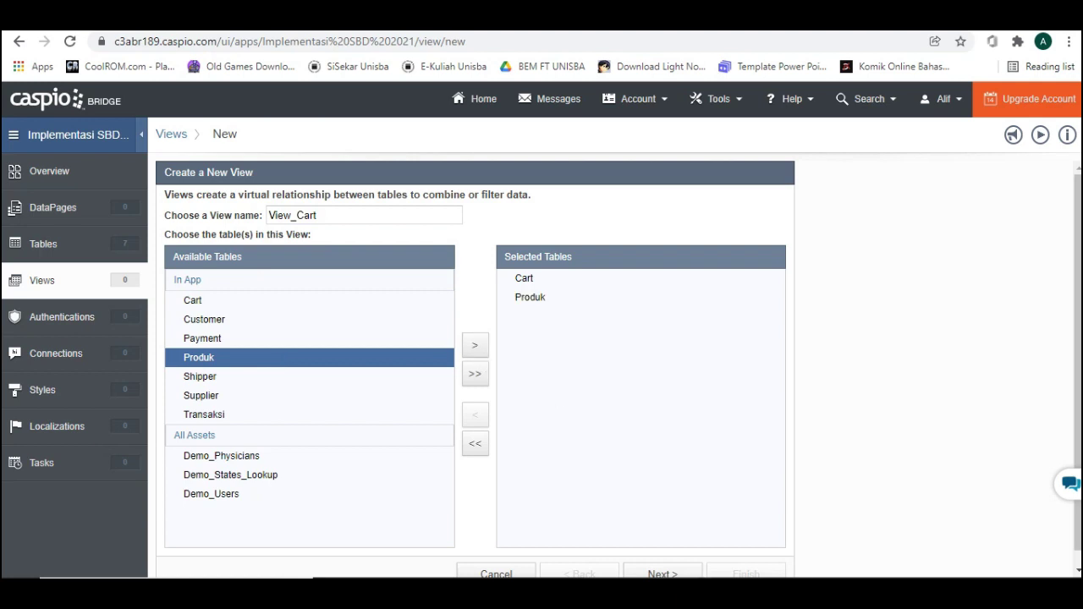
Finish View_Cart with Cart as its editable table and all fields included, and open the view to check its columns.
{"action": "left_click", "coordinate": [664, 574]}
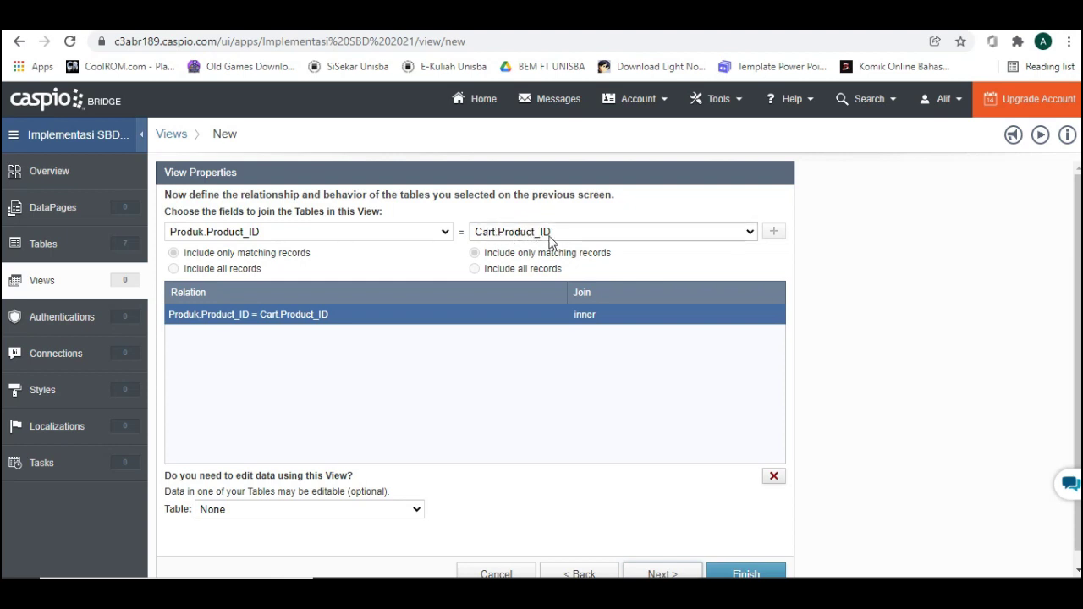
{"action": "left_click", "coordinate": [324, 511]}
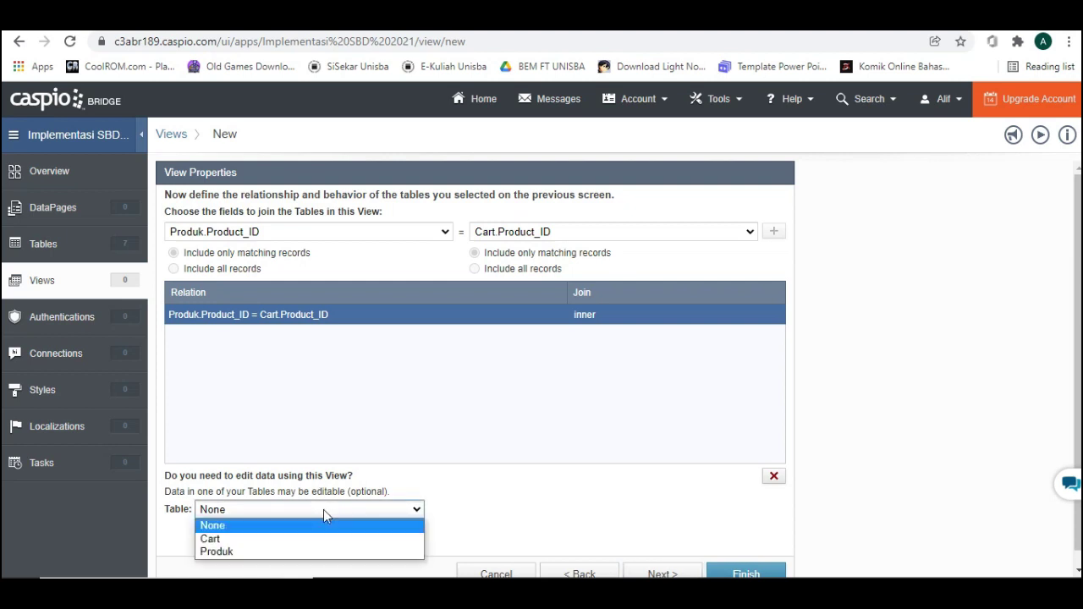
{"action": "left_click", "coordinate": [252, 542]}
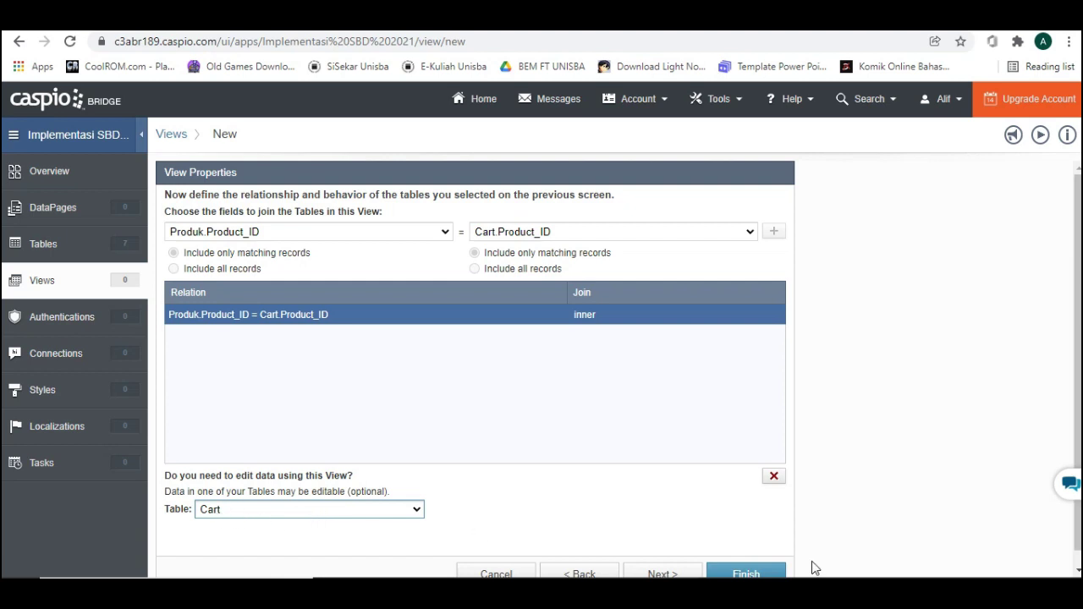
{"action": "left_click", "coordinate": [659, 573]}
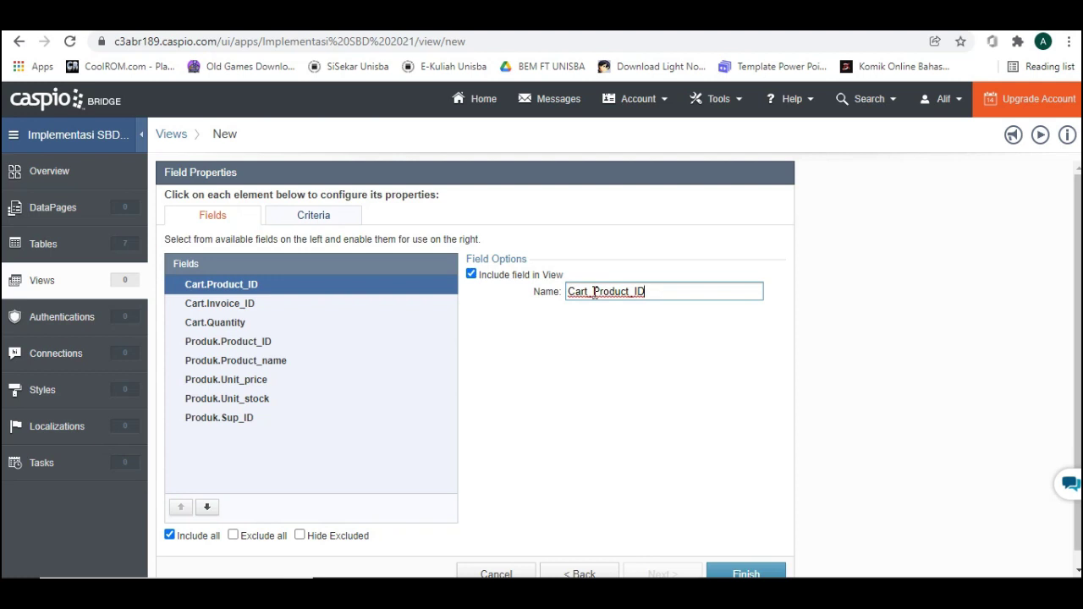
{"action": "left_click", "coordinate": [736, 573]}
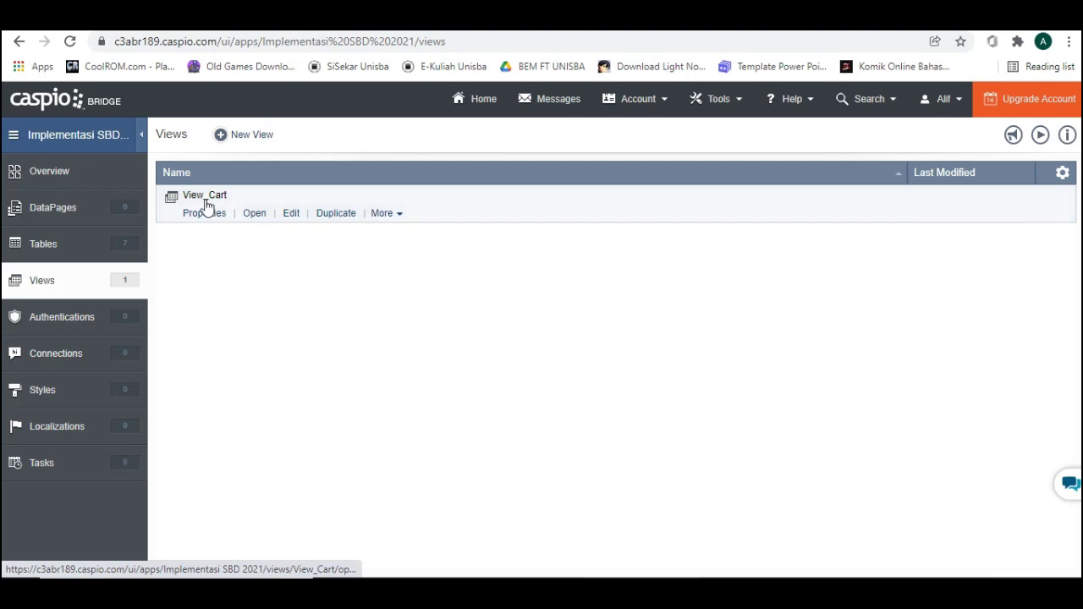
{"action": "left_click", "coordinate": [258, 216]}
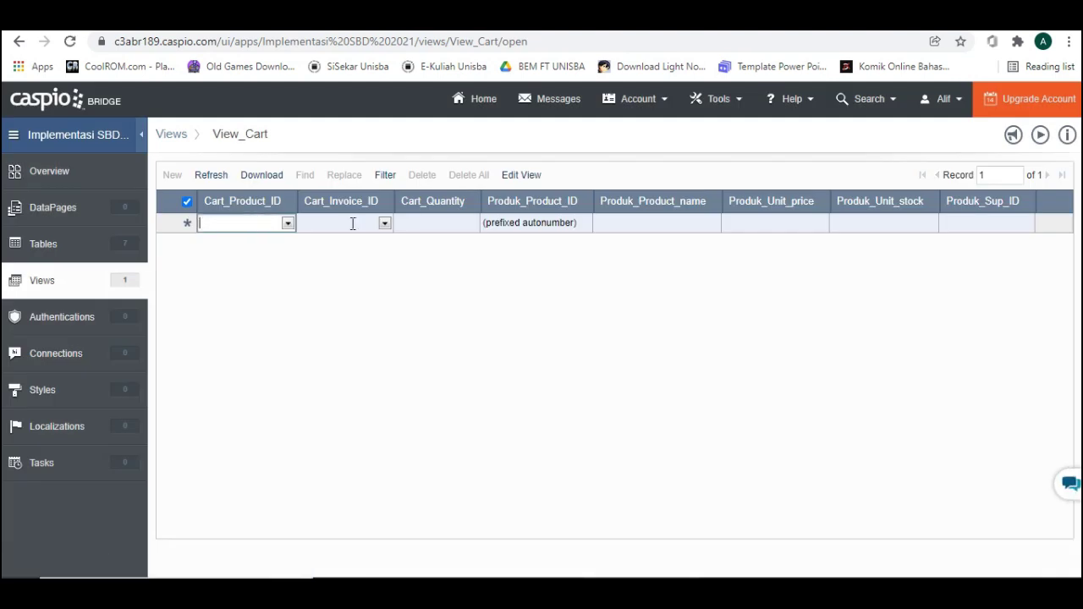
{"action": "left_click", "coordinate": [181, 143]}
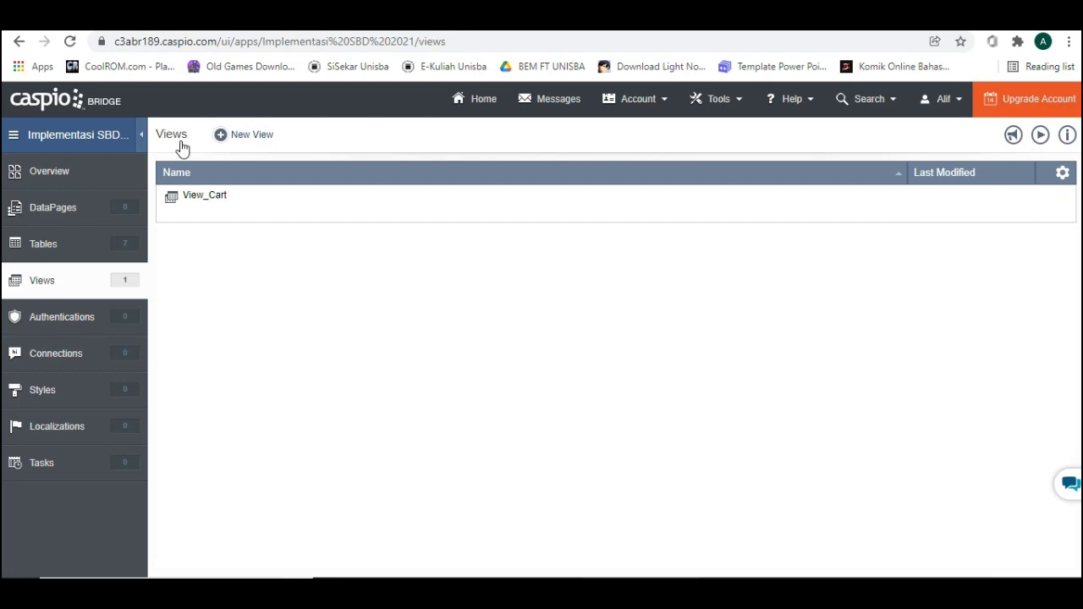
Create a view named View_Invoice from the Transaksi and Customer tables.
{"action": "left_click", "coordinate": [251, 148]}
{"action": "type", "text": "View_Invoice"}
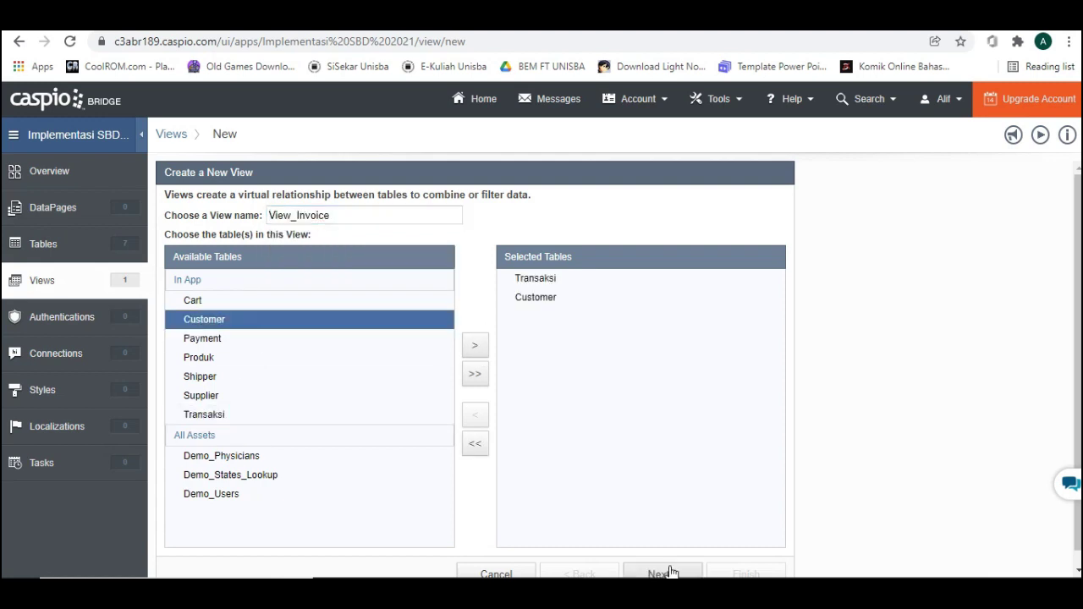
{"action": "left_click", "coordinate": [667, 574]}
{"action": "left_click", "coordinate": [663, 574]}
{"action": "left_click", "coordinate": [231, 303]}
{"action": "left_click", "coordinate": [746, 573]}
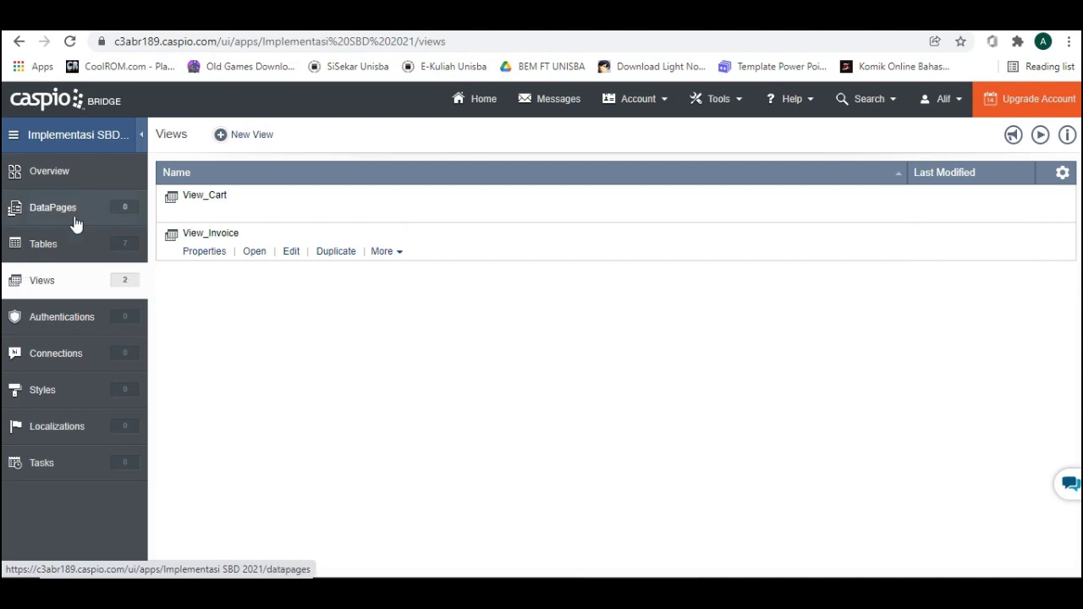
Start a new authentication on the Customer table with Custom setup, validated with the Caspio data source.
{"action": "left_click", "coordinate": [106, 329]}
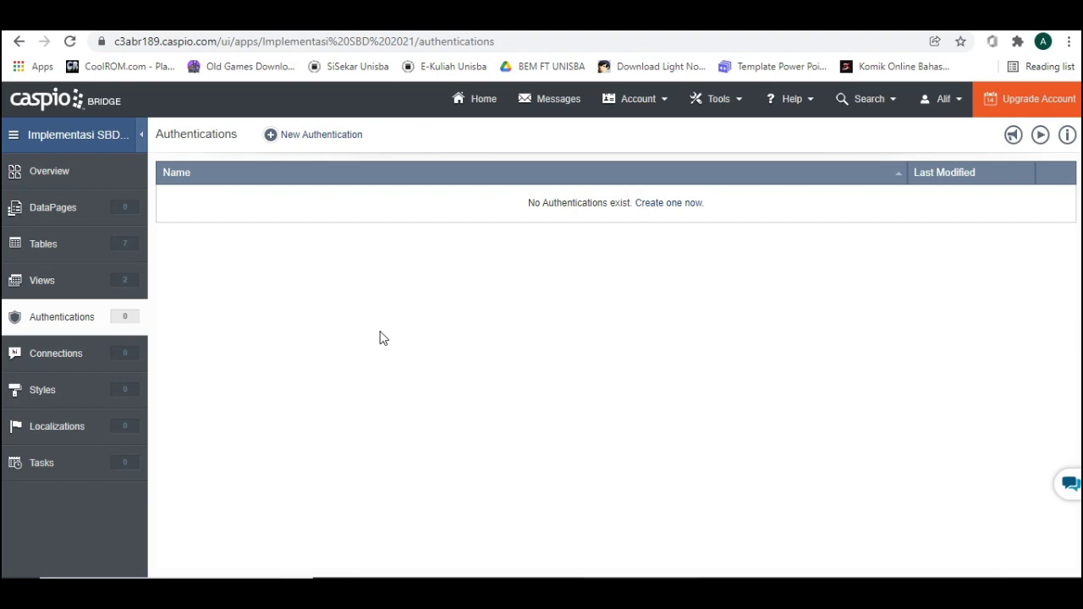
{"action": "left_click", "coordinate": [337, 136]}
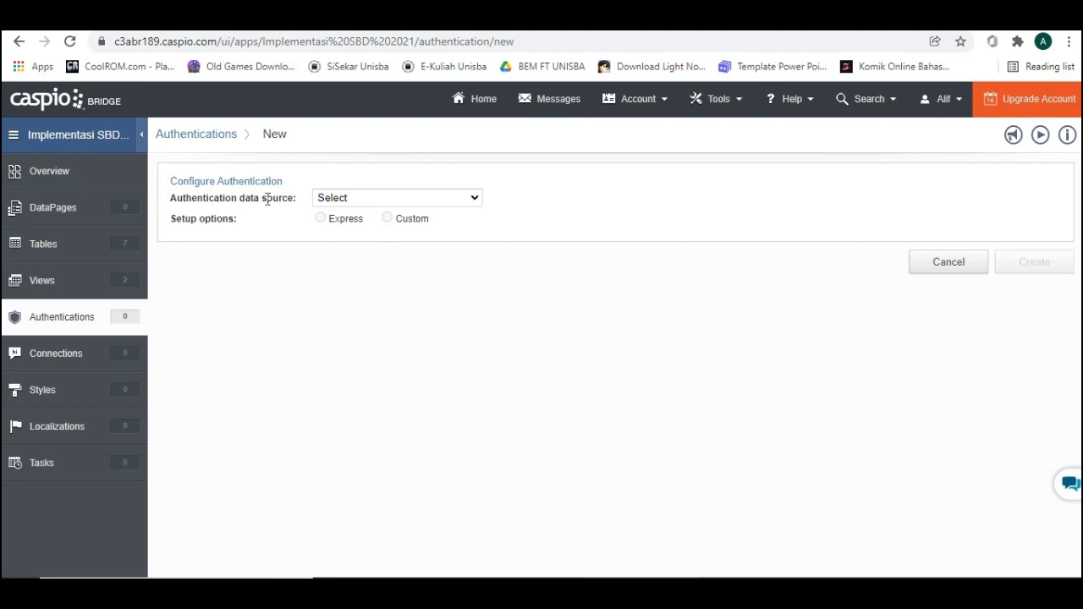
{"action": "left_click", "coordinate": [424, 200]}
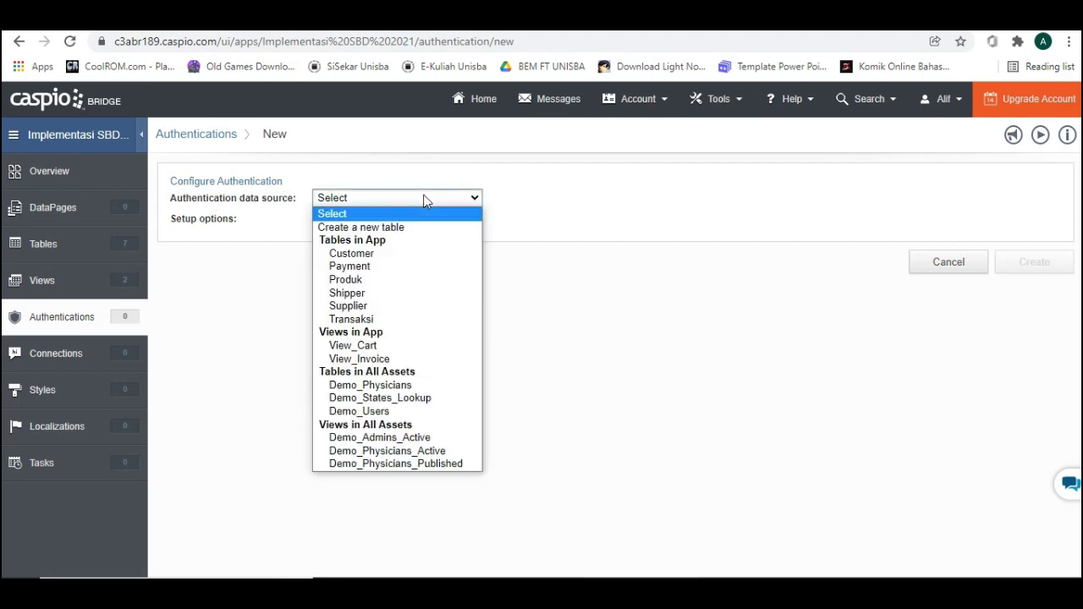
{"action": "left_click", "coordinate": [394, 254]}
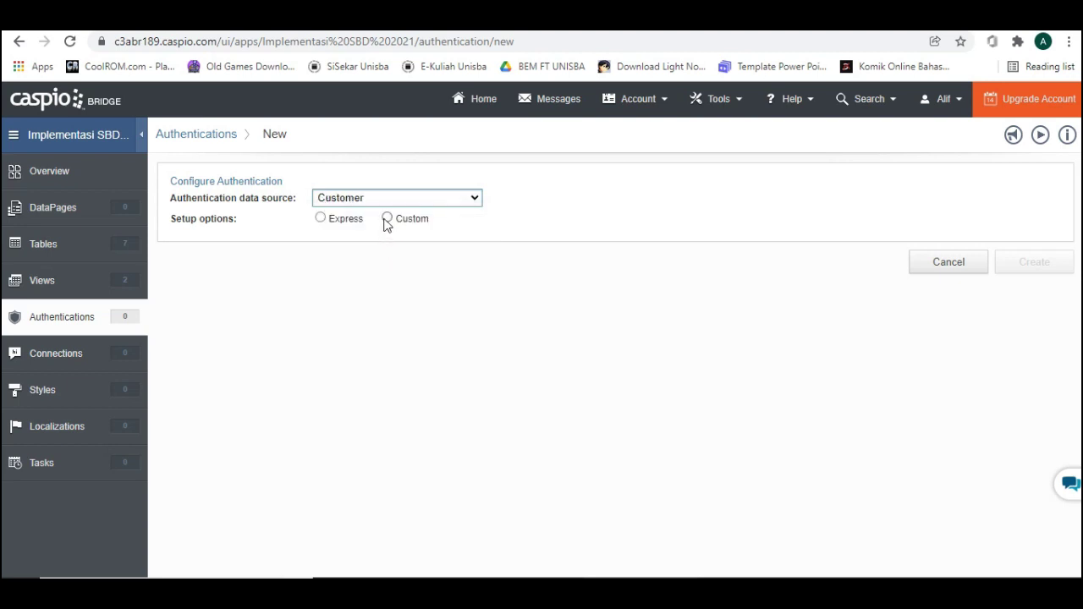
{"action": "left_click", "coordinate": [386, 220]}
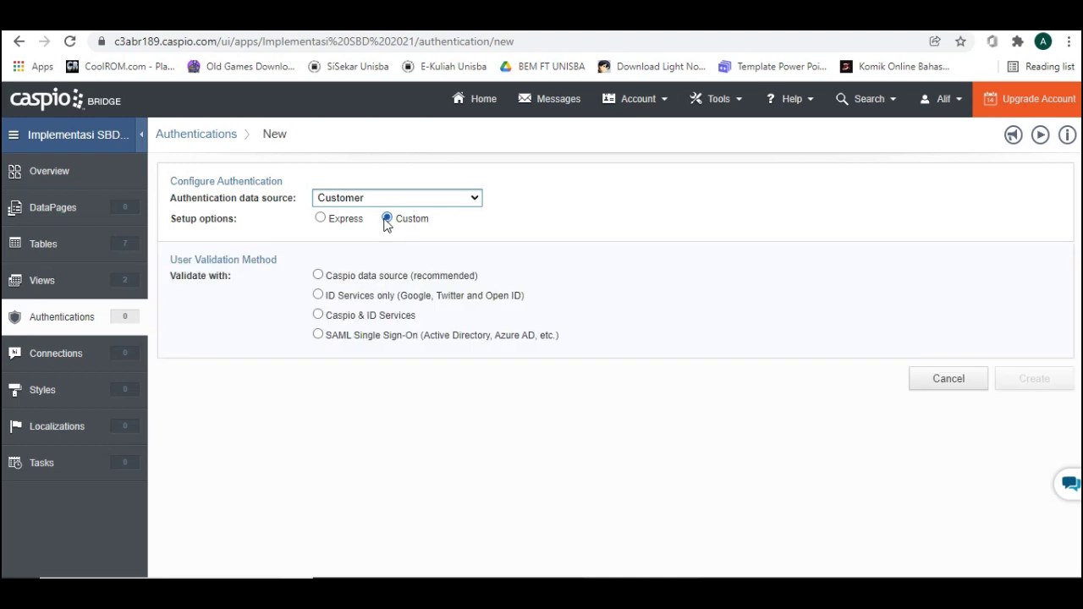
{"action": "left_click", "coordinate": [318, 276]}
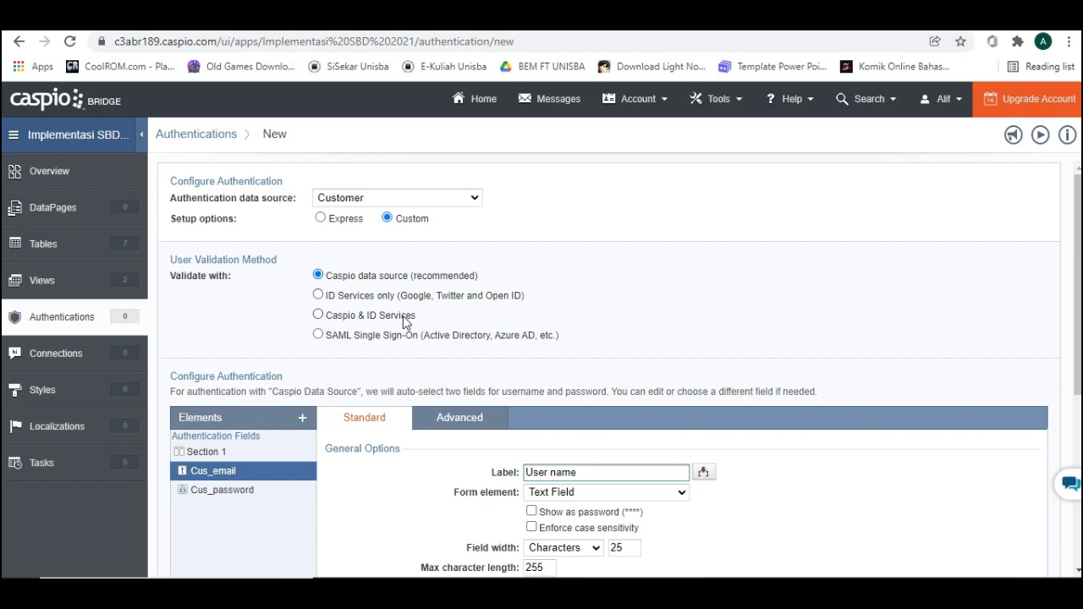
Label the Cus_email login field Nama, with Text Field as its form element.
{"action": "scroll", "coordinate": [405, 322], "scroll_direction": "down", "scroll_amount": 2}
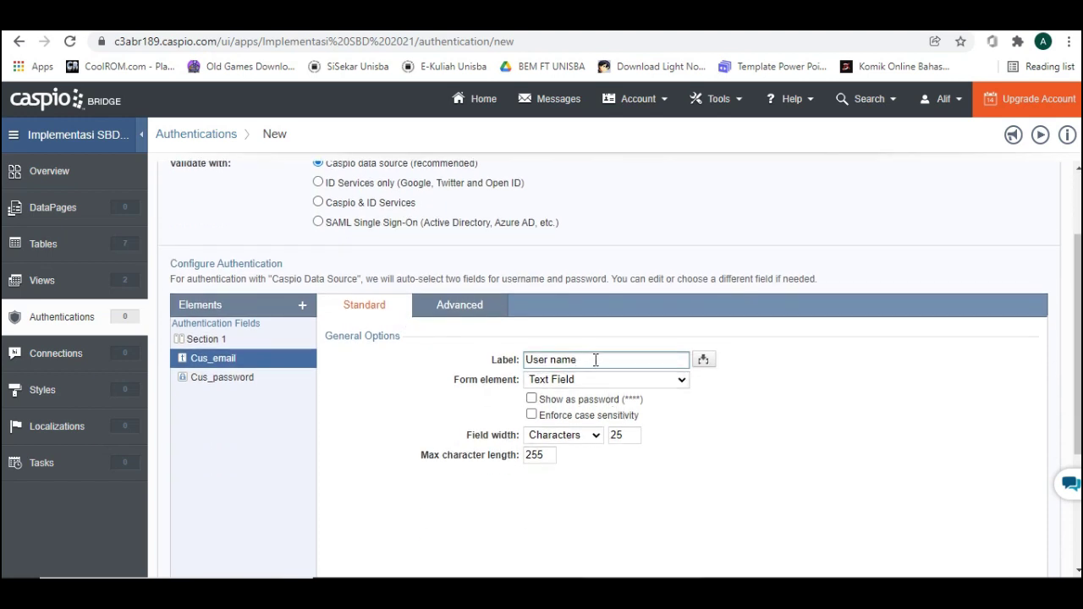
{"action": "scroll", "coordinate": [596, 360], "scroll_direction": "down", "scroll_amount": 1}
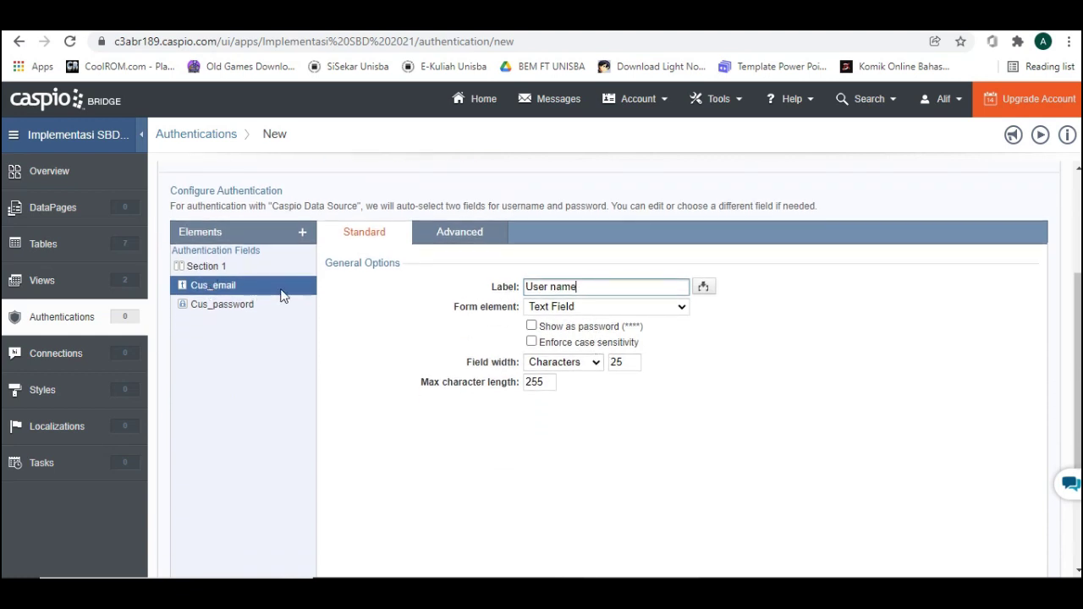
{"action": "left_click_drag", "start_coordinate": [583, 286], "coordinate": [493, 287]}
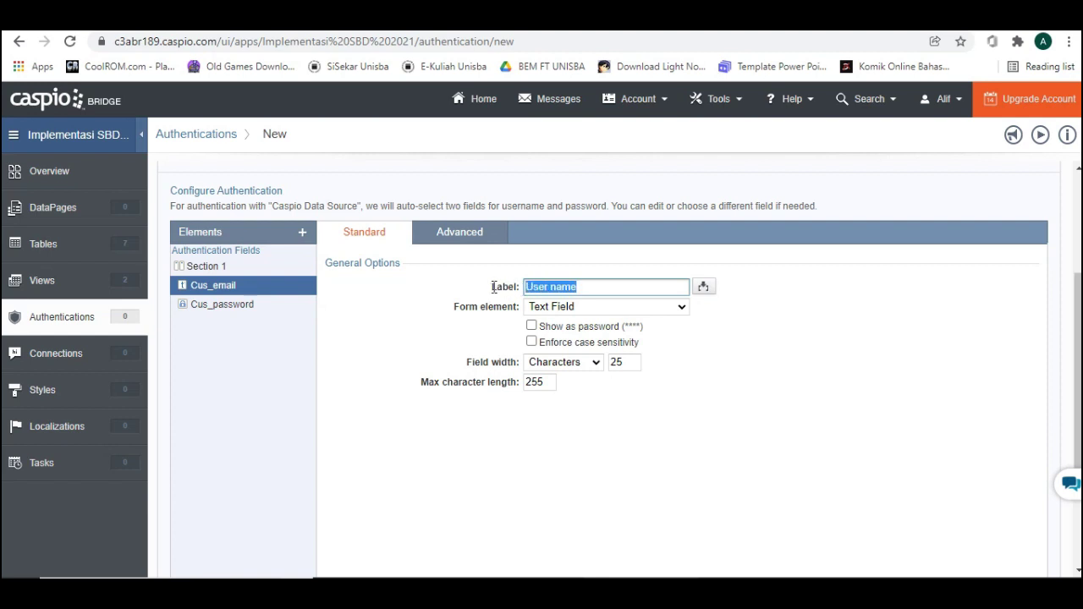
{"action": "type", "text": "Nama"}
{"action": "left_click", "coordinate": [541, 309]}
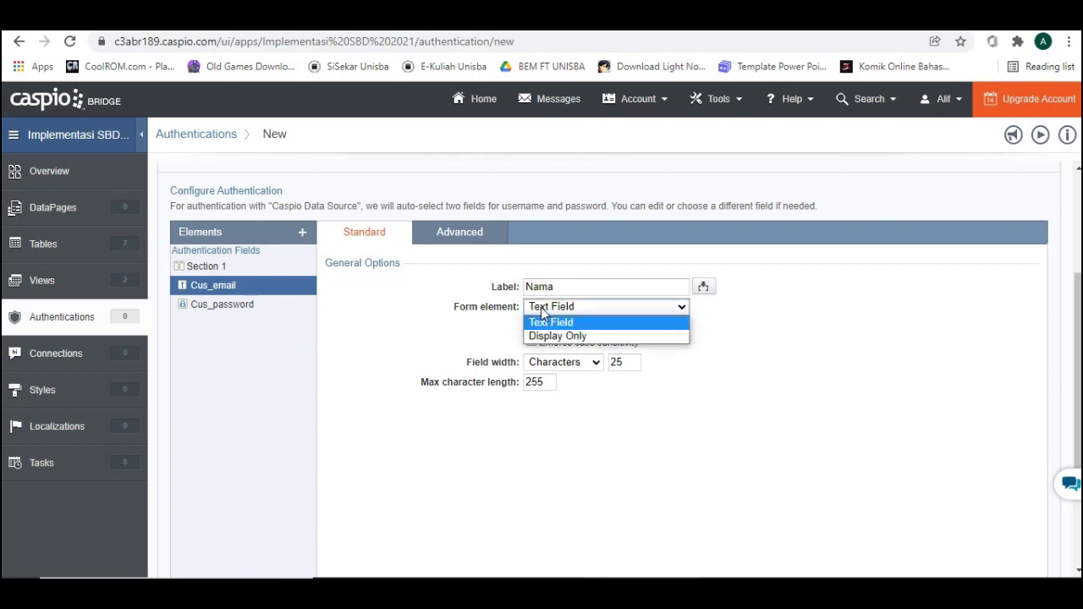
{"action": "left_click", "coordinate": [546, 323]}
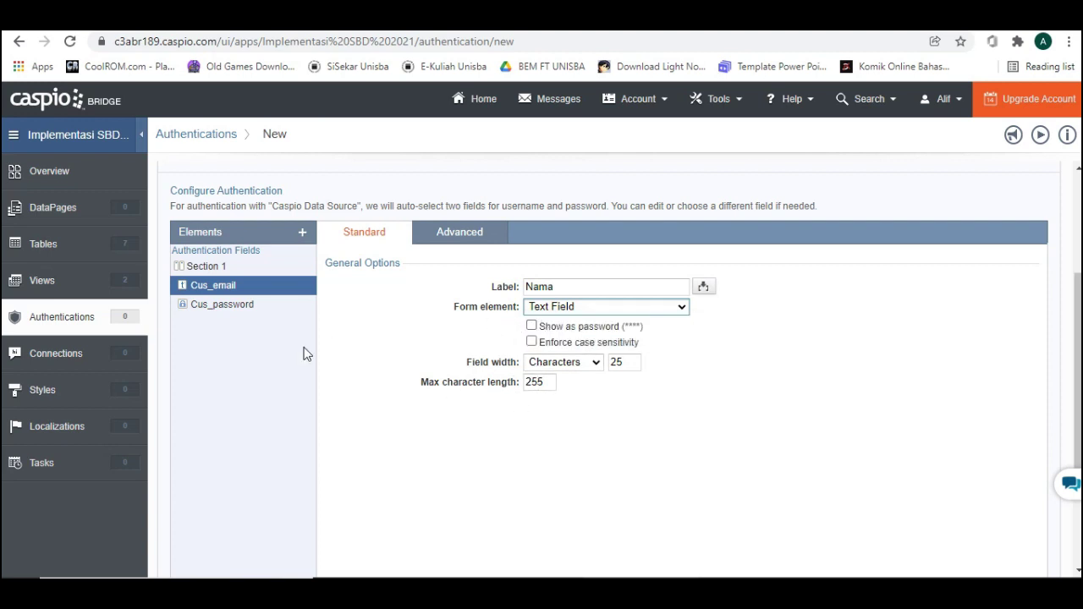
Change the label of the Cus_email login field to Email.
{"action": "left_click", "coordinate": [589, 288]}
{"action": "double_click", "coordinate": [589, 288]}
{"action": "type", "text": "EMail"}
{"action": "key", "text": "BackSpace"}
{"action": "key", "text": "BackSpace"}
{"action": "key", "text": "BackSpace"}
{"action": "key", "text": "BackSpace"}
{"action": "type", "text": "mail"}
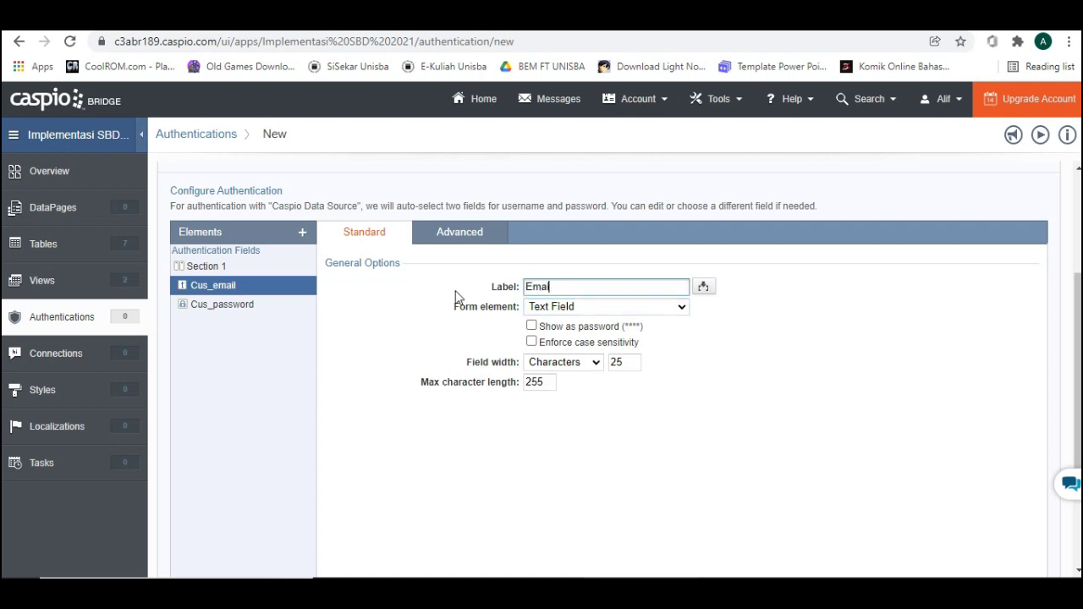
Select the Cus_password login field and choose Text Field as its form element.
{"action": "left_click", "coordinate": [237, 310]}
{"action": "left_click", "coordinate": [533, 296]}
{"action": "left_click", "coordinate": [551, 309]}
{"action": "left_click", "coordinate": [550, 319]}
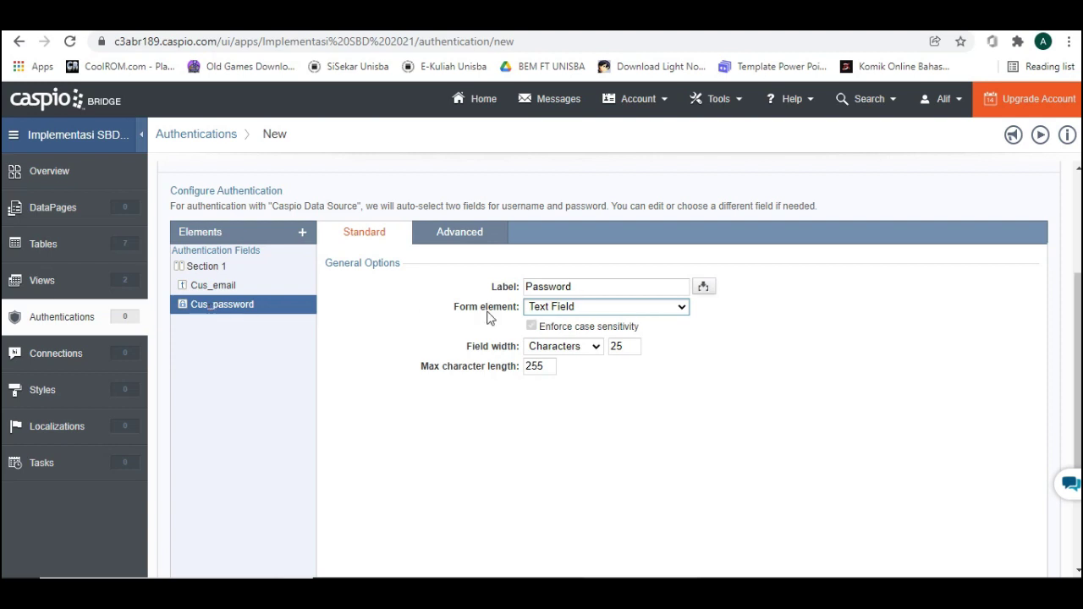
Expand the authentication's optional advanced settings and review them along with the Cus_password field options.
{"action": "scroll", "coordinate": [416, 378], "scroll_direction": "down", "scroll_amount": 3}
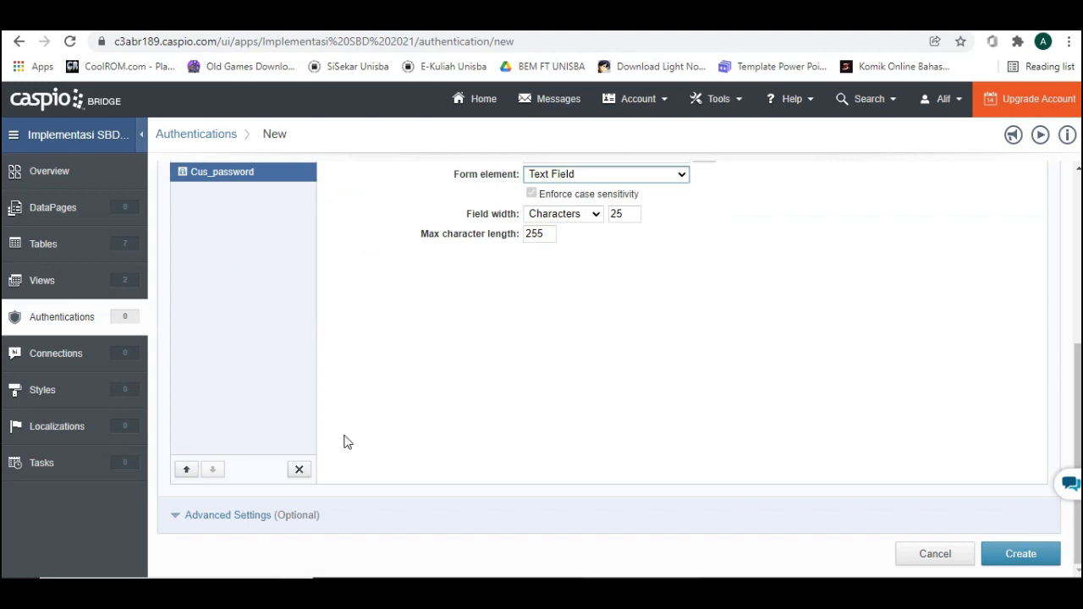
{"action": "left_click", "coordinate": [179, 518]}
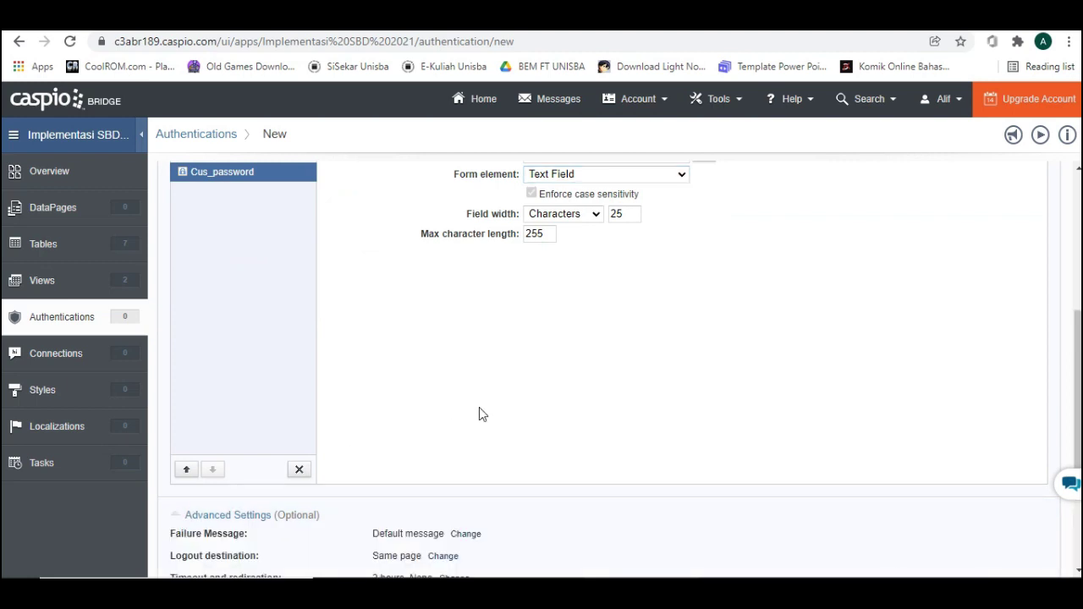
{"action": "scroll", "coordinate": [479, 414], "scroll_direction": "down", "scroll_amount": 3}
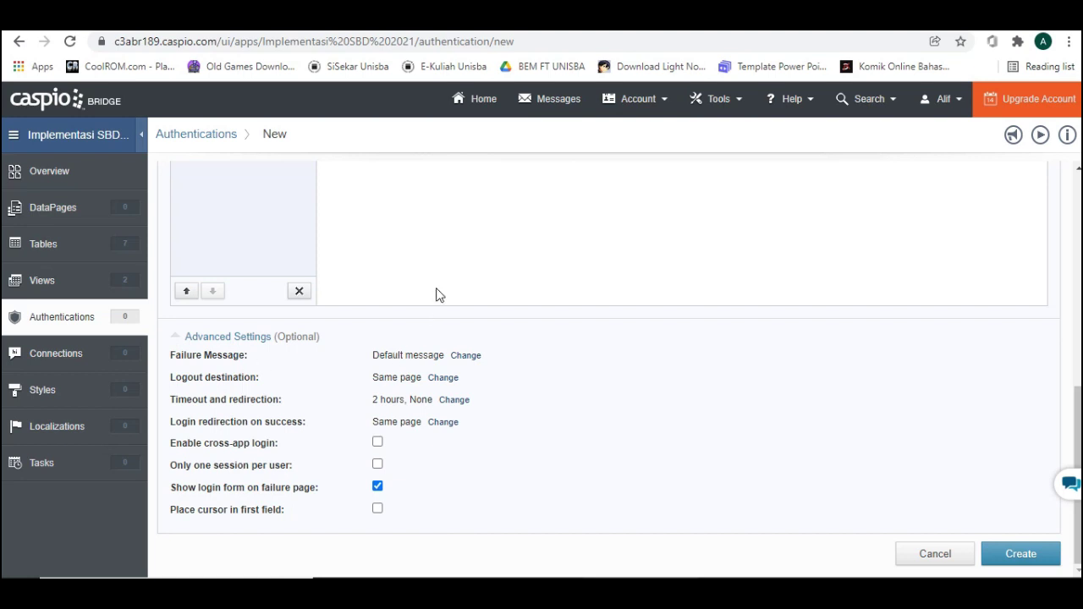
{"action": "scroll", "coordinate": [436, 294], "scroll_direction": "up", "scroll_amount": 3}
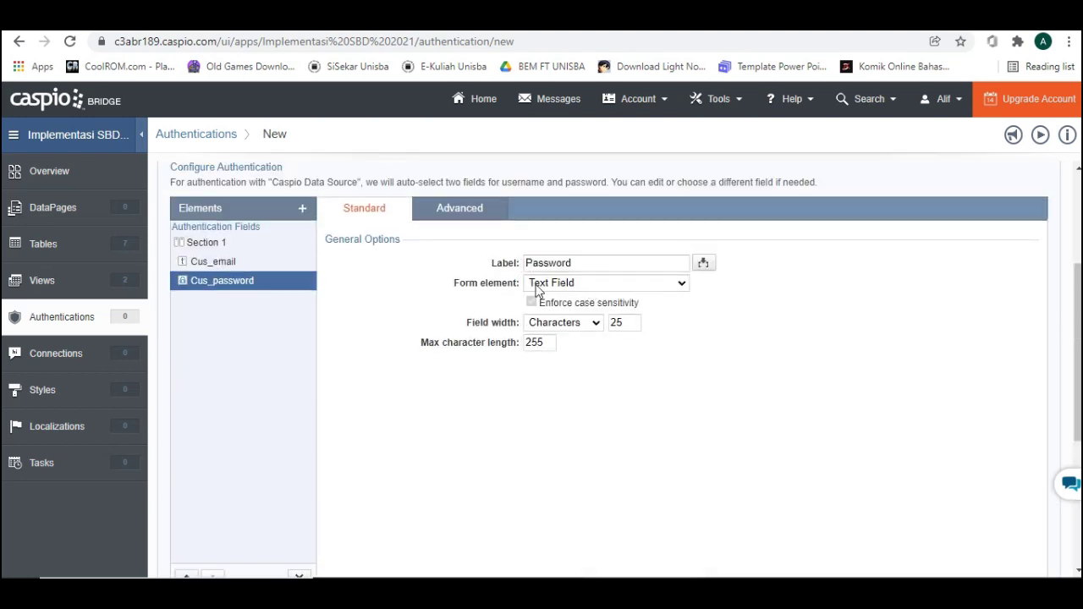
{"action": "scroll", "coordinate": [554, 419], "scroll_direction": "down", "scroll_amount": 3}
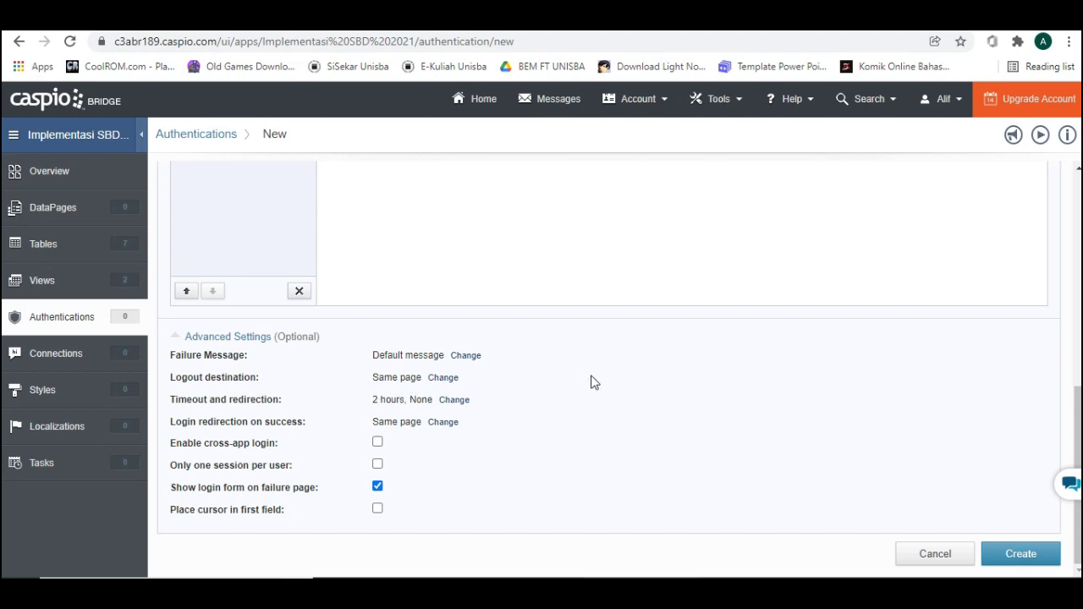
{"action": "scroll", "coordinate": [593, 381], "scroll_direction": "up", "scroll_amount": 3}
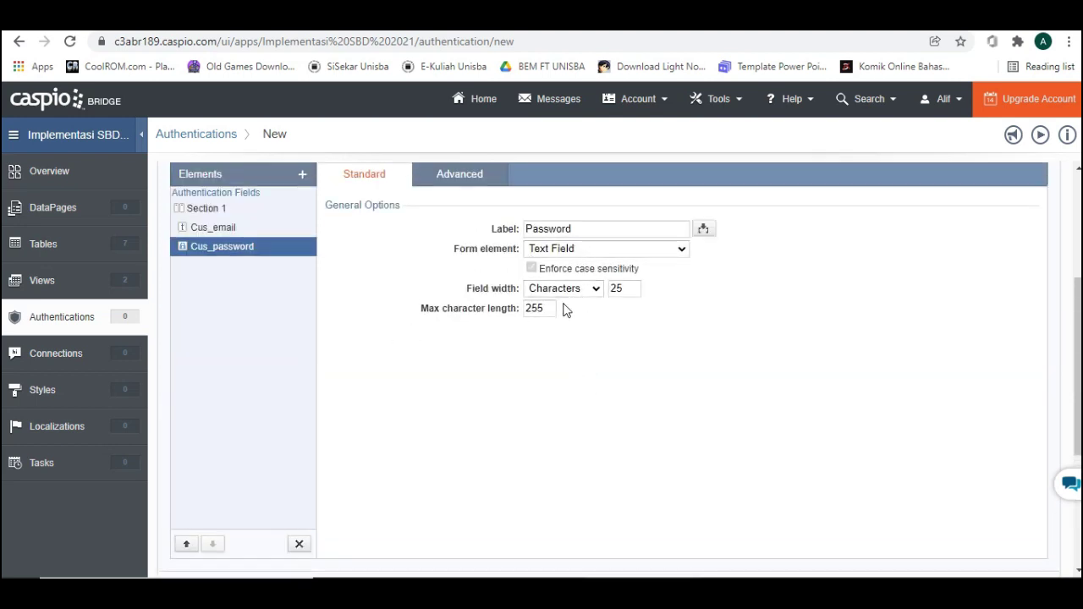
{"action": "scroll", "coordinate": [533, 383], "scroll_direction": "down", "scroll_amount": 3}
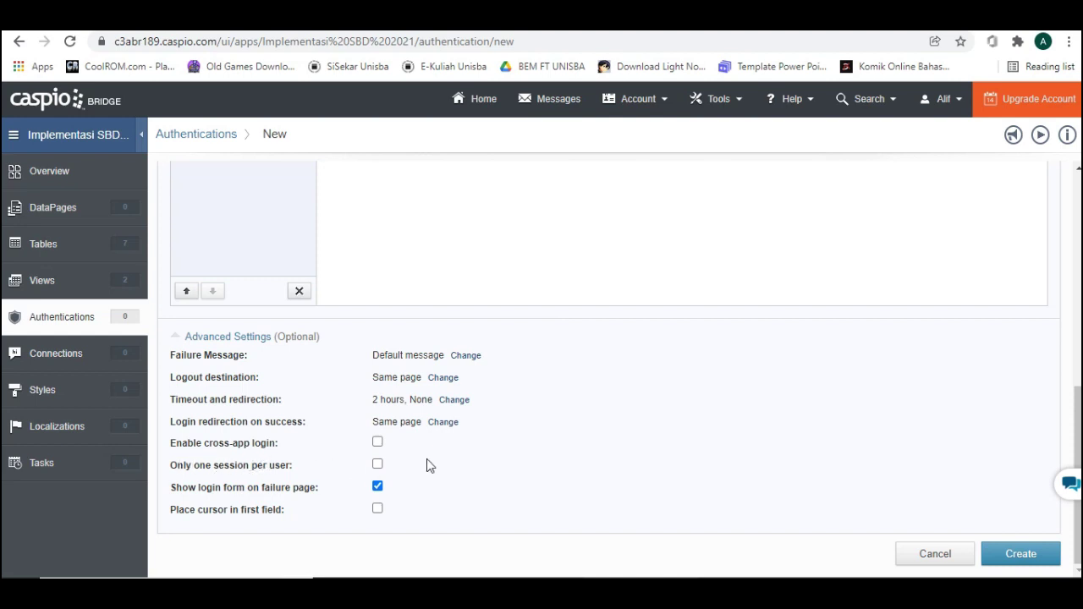
Check the Cus_password field's label, form element and length options against the login, logout and timeout settings before creating the authentication.
{"action": "scroll", "coordinate": [542, 437], "scroll_direction": "up", "scroll_amount": 3}
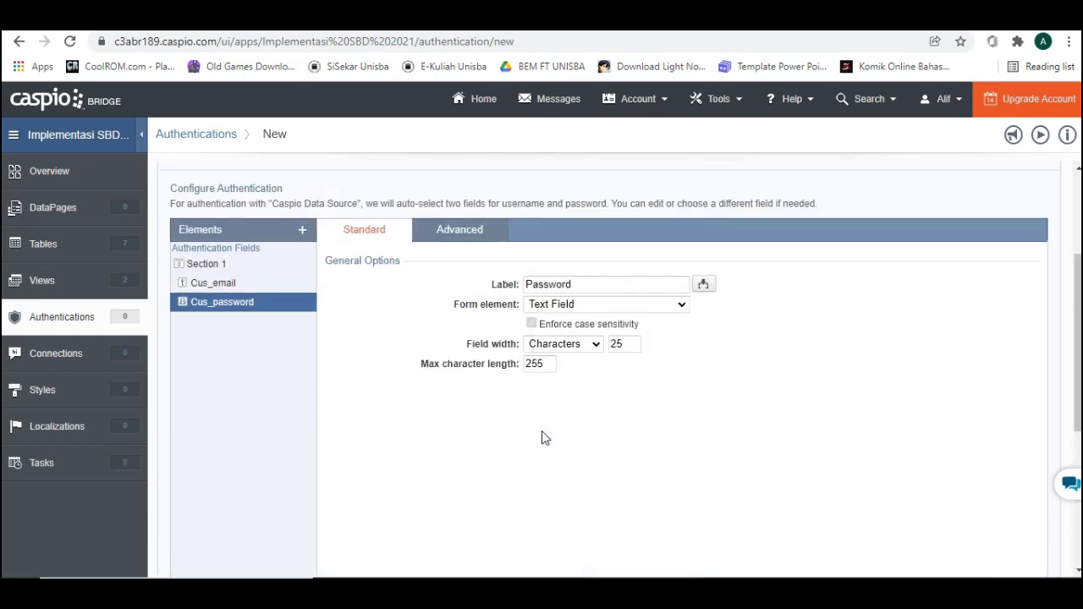
{"action": "scroll", "coordinate": [537, 416], "scroll_direction": "down", "scroll_amount": 3}
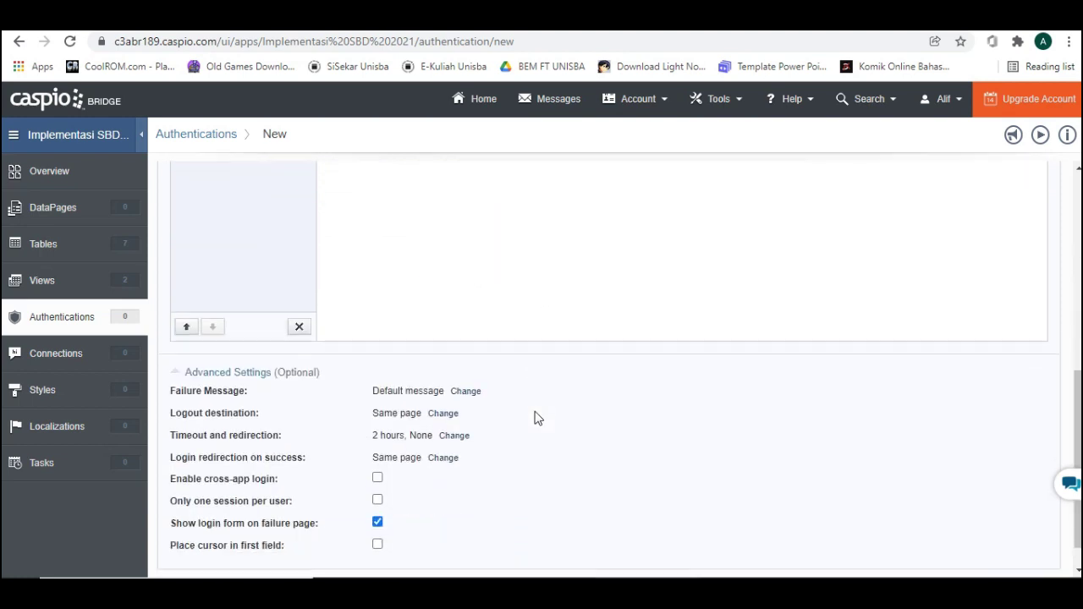
{"action": "scroll", "coordinate": [535, 417], "scroll_direction": "down", "scroll_amount": 1}
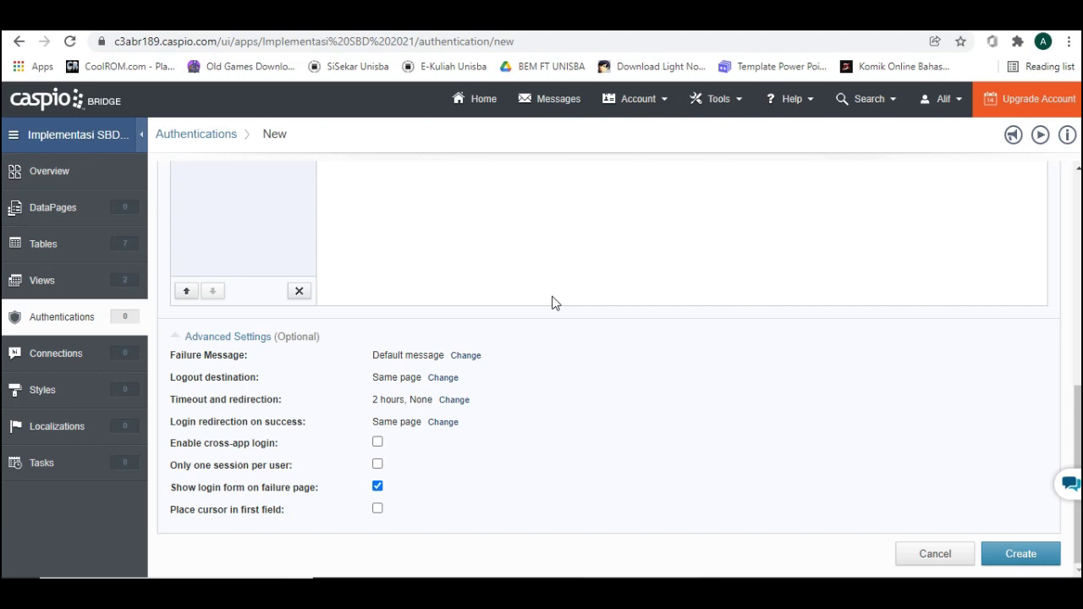
{"action": "scroll", "coordinate": [554, 303], "scroll_direction": "up", "scroll_amount": 5}
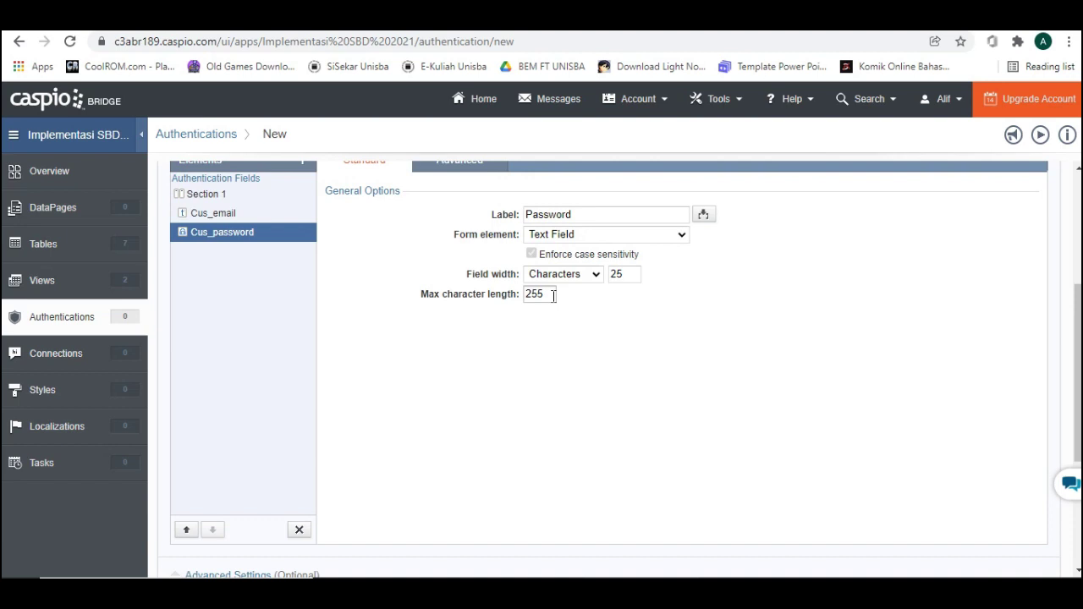
{"action": "scroll", "coordinate": [554, 295], "scroll_direction": "down", "scroll_amount": 5}
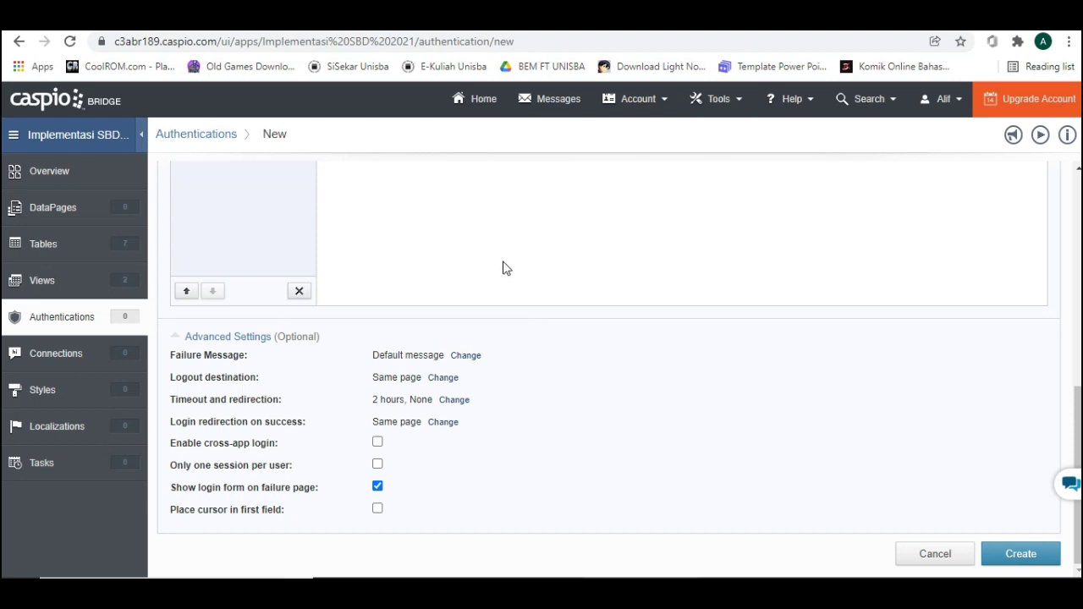
{"action": "scroll", "coordinate": [502, 269], "scroll_direction": "up", "scroll_amount": 3}
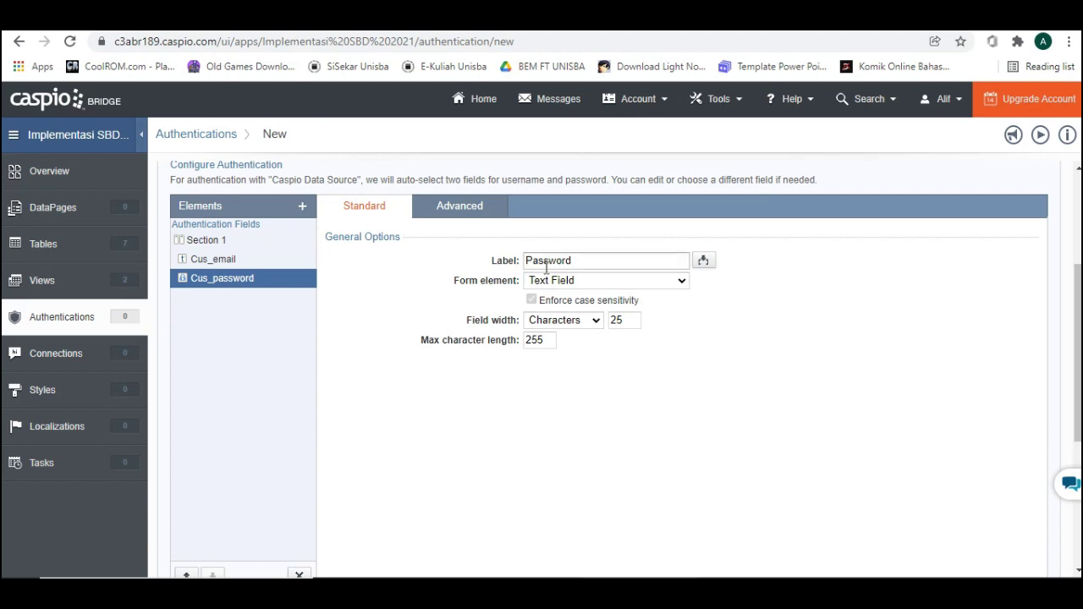
{"action": "scroll", "coordinate": [430, 472], "scroll_direction": "down", "scroll_amount": 3}
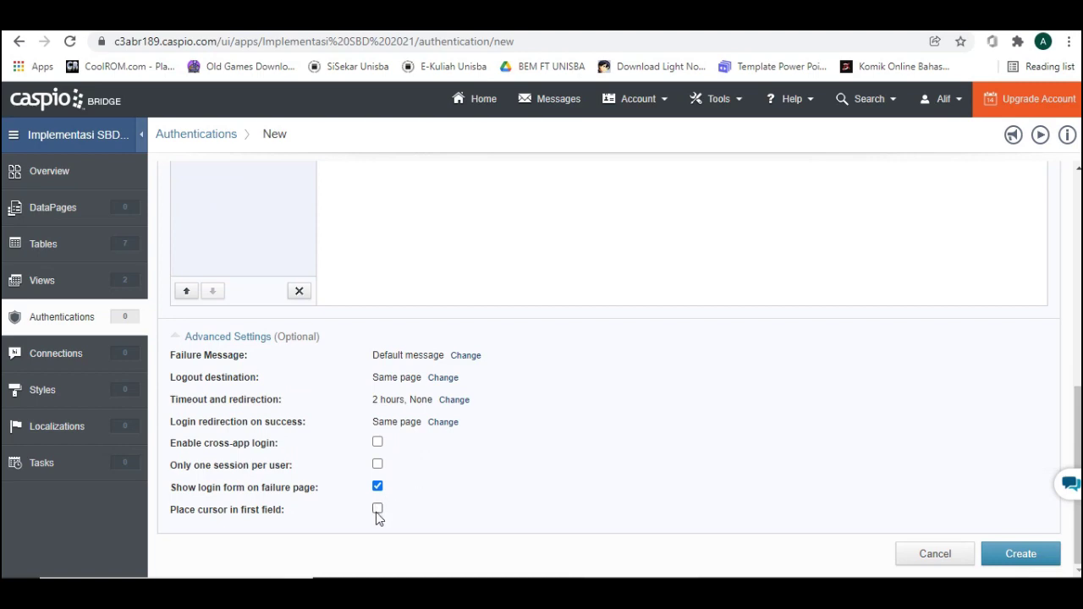
{"action": "scroll", "coordinate": [476, 429], "scroll_direction": "up", "scroll_amount": 5}
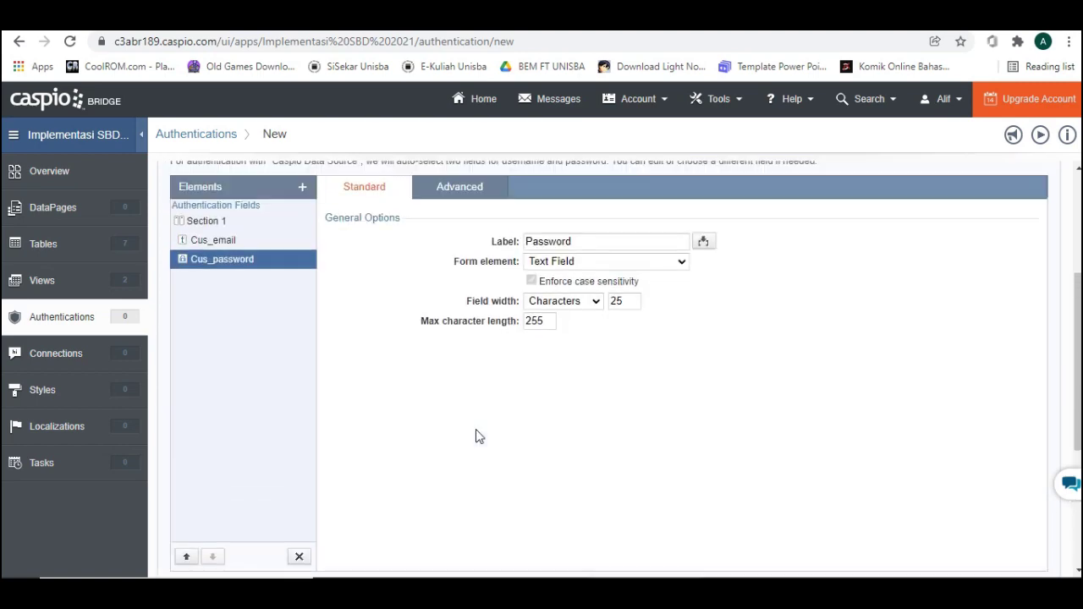
{"action": "scroll", "coordinate": [476, 429], "scroll_direction": "down", "scroll_amount": 5}
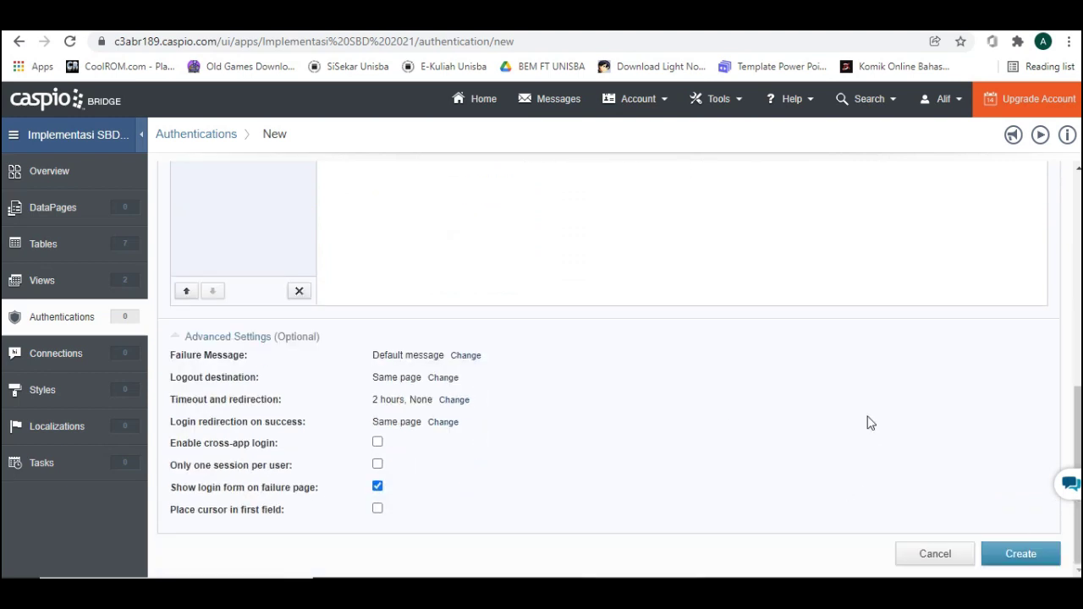
Create the authentication with the name Login.
{"action": "left_click", "coordinate": [1007, 554]}
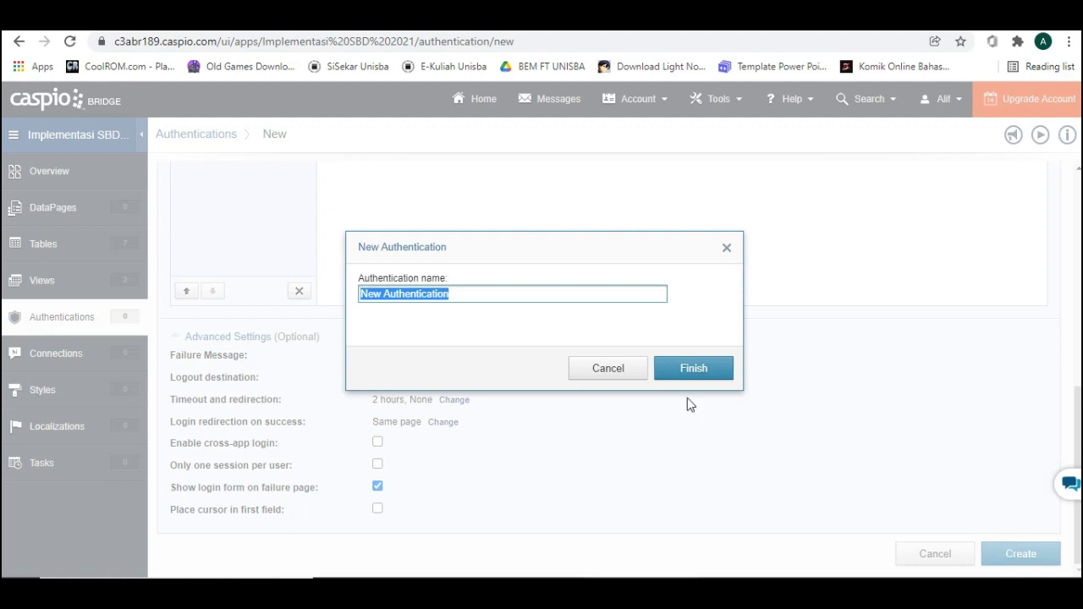
{"action": "left_click", "coordinate": [488, 295]}
{"action": "triple_click", "coordinate": [361, 298]}
{"action": "type", "text": "Login"}
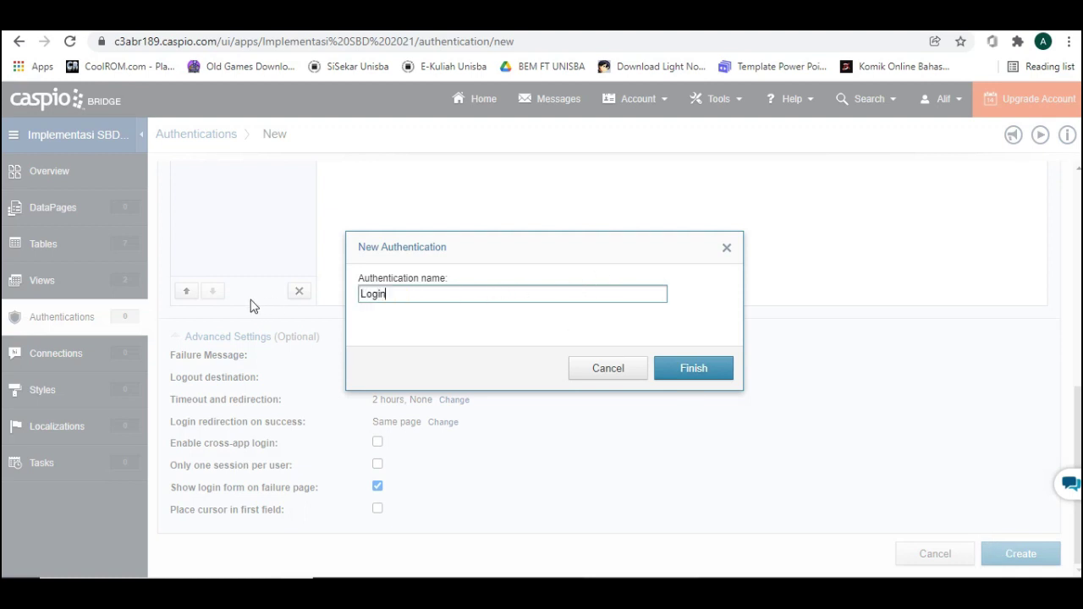
{"action": "left_click", "coordinate": [698, 370]}
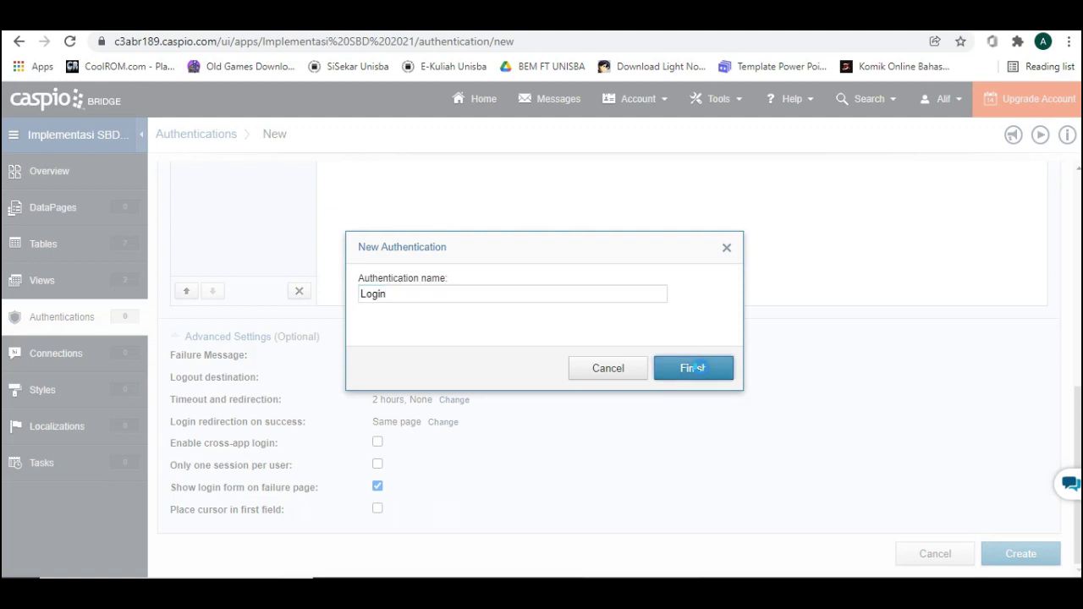